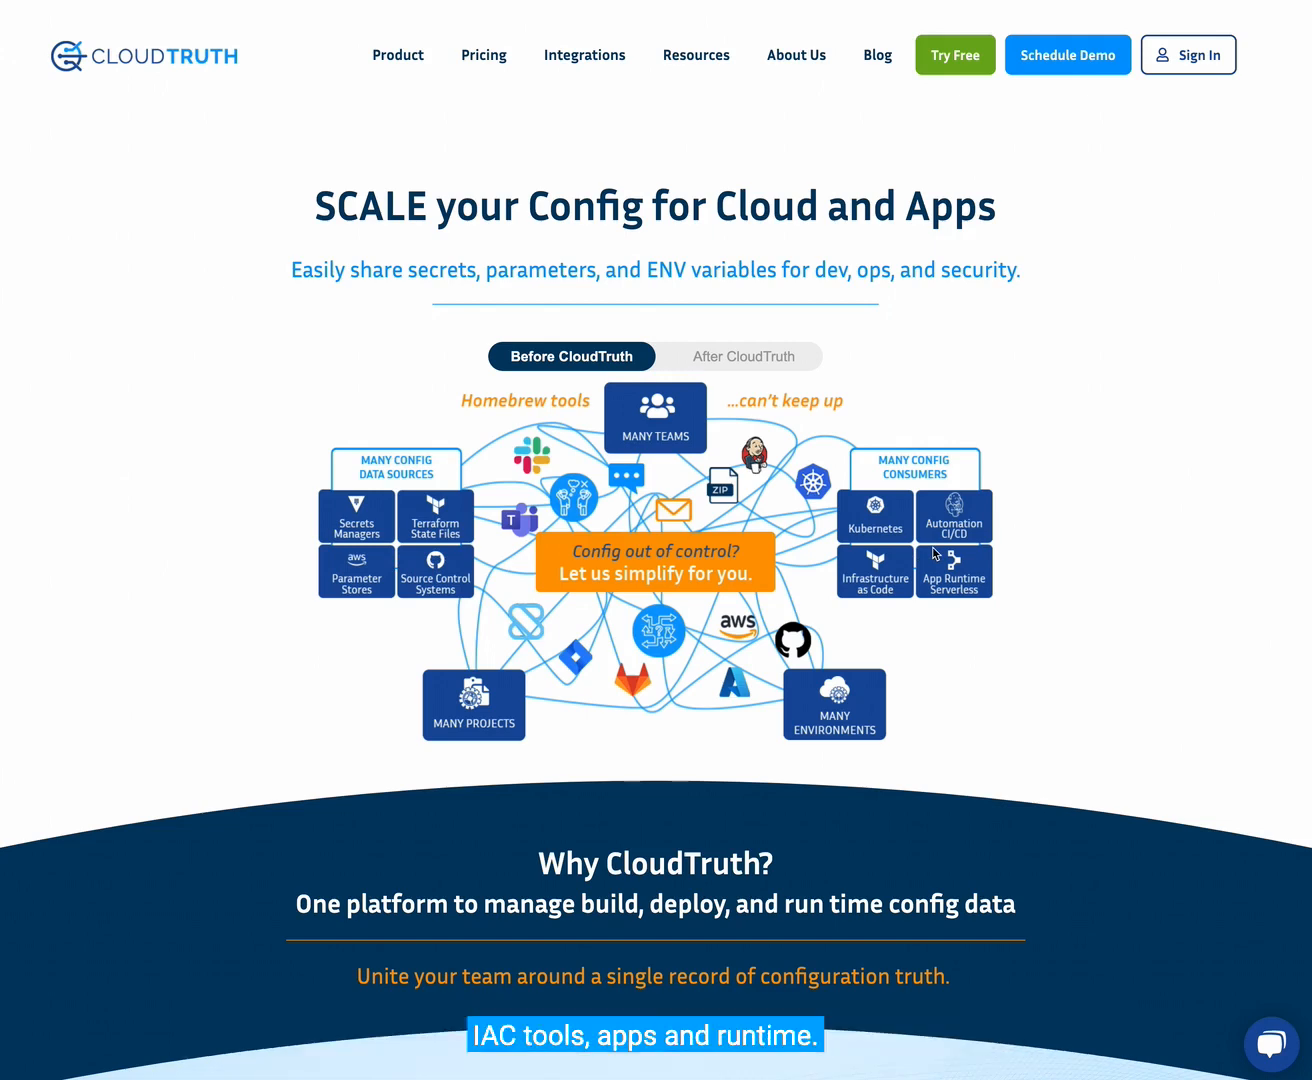
# - Switch the homepage diagram to the After CloudTruth version
pyautogui.click(757, 356)
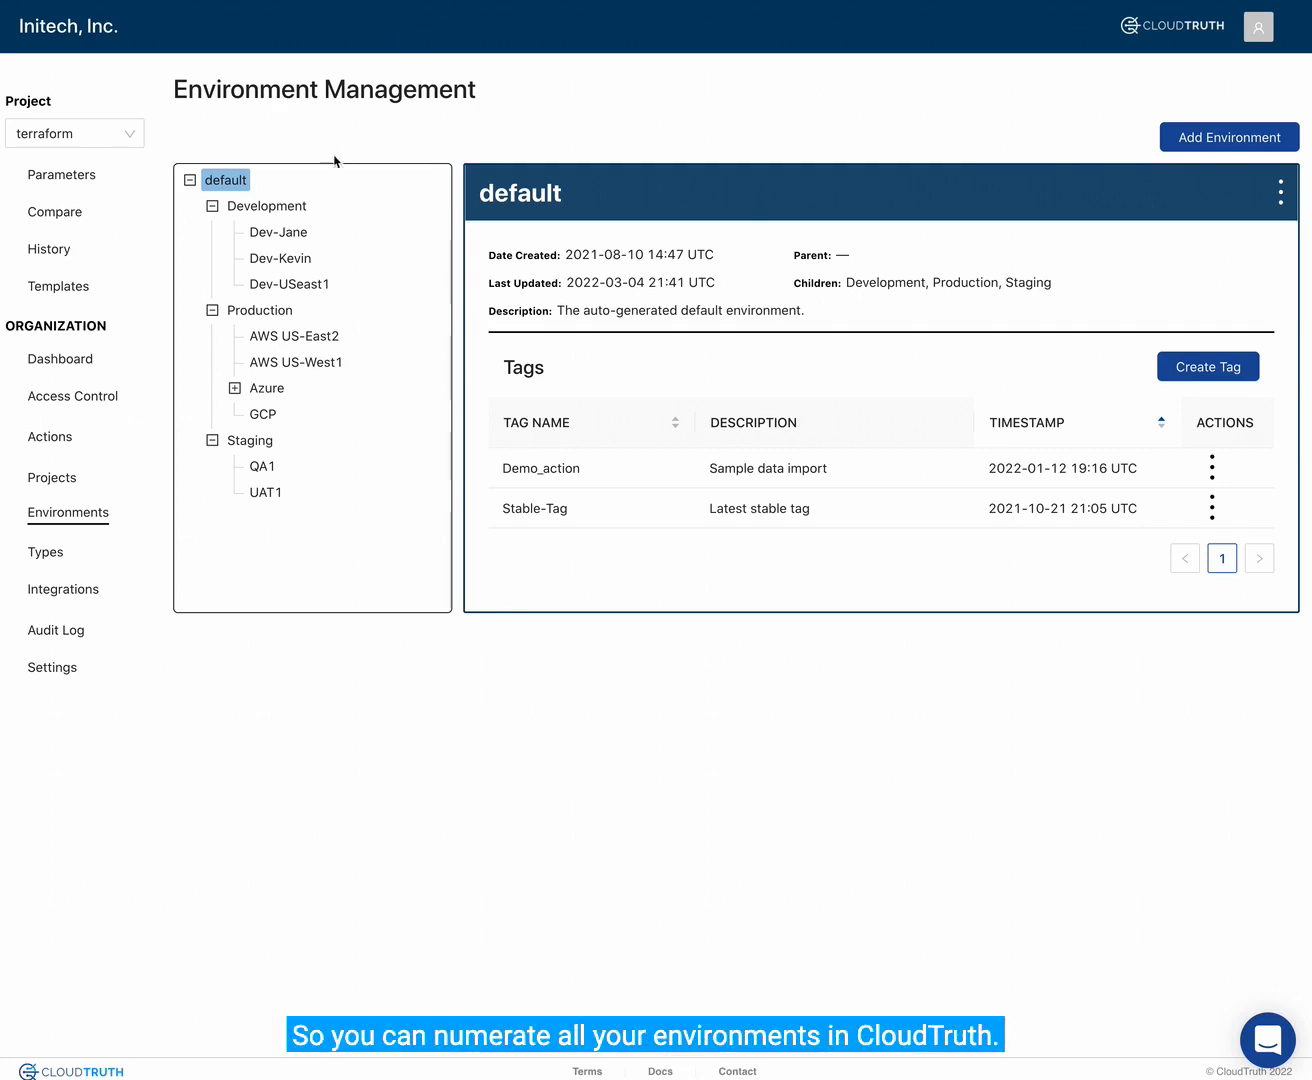
# - Review the details of the Development, Production, Staging and default environments, and view the organization's project hierarchy
pyautogui.click(271, 208)
pyautogui.click(264, 312)
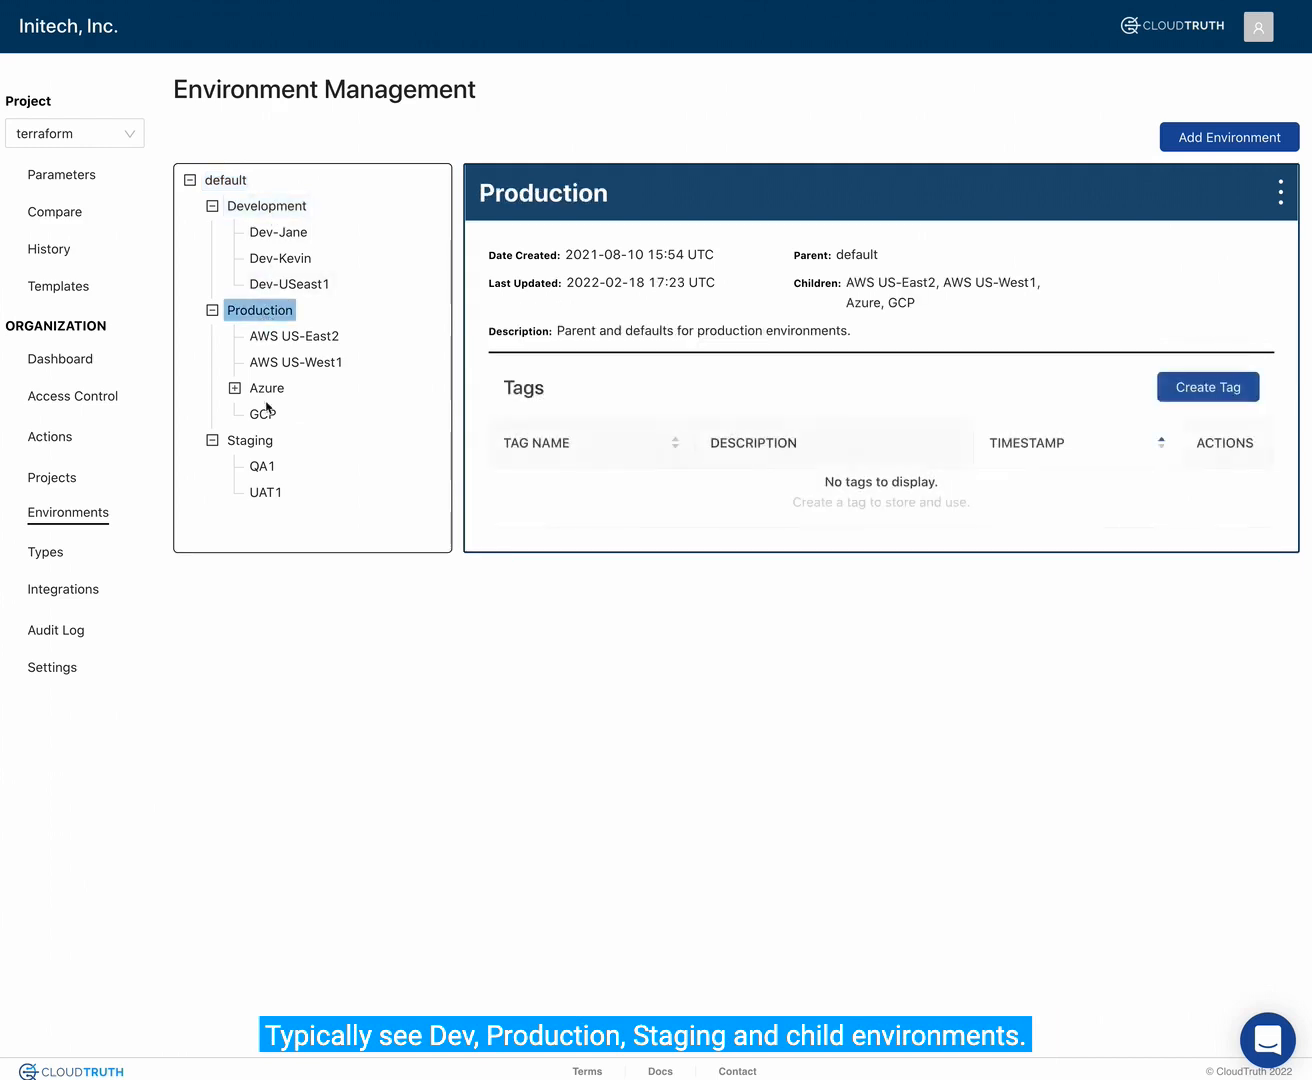
pyautogui.click(265, 440)
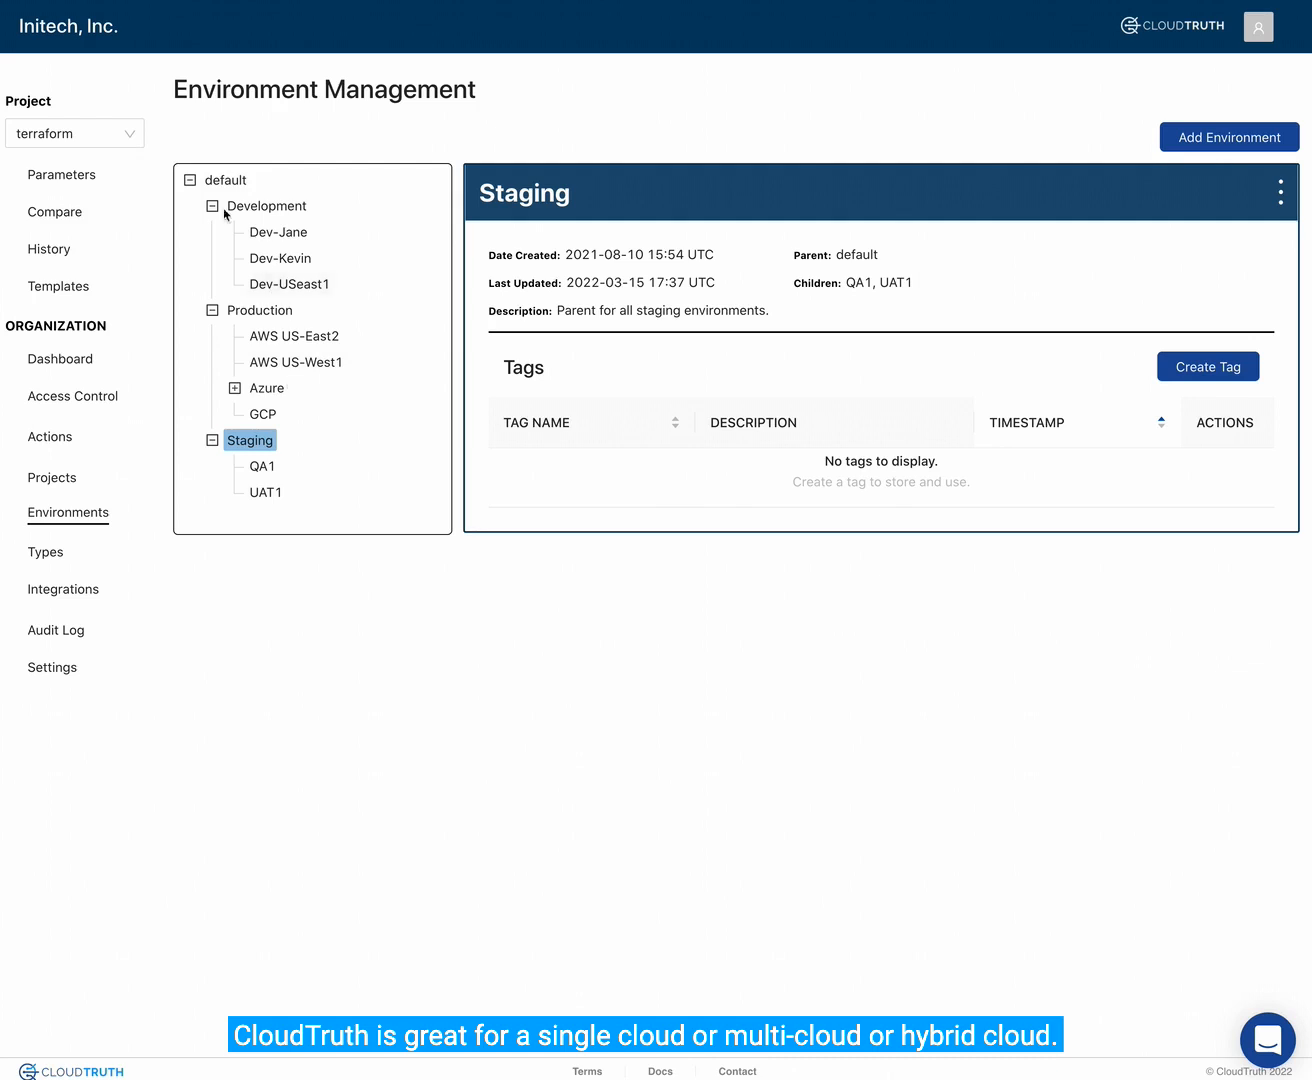
pyautogui.click(212, 185)
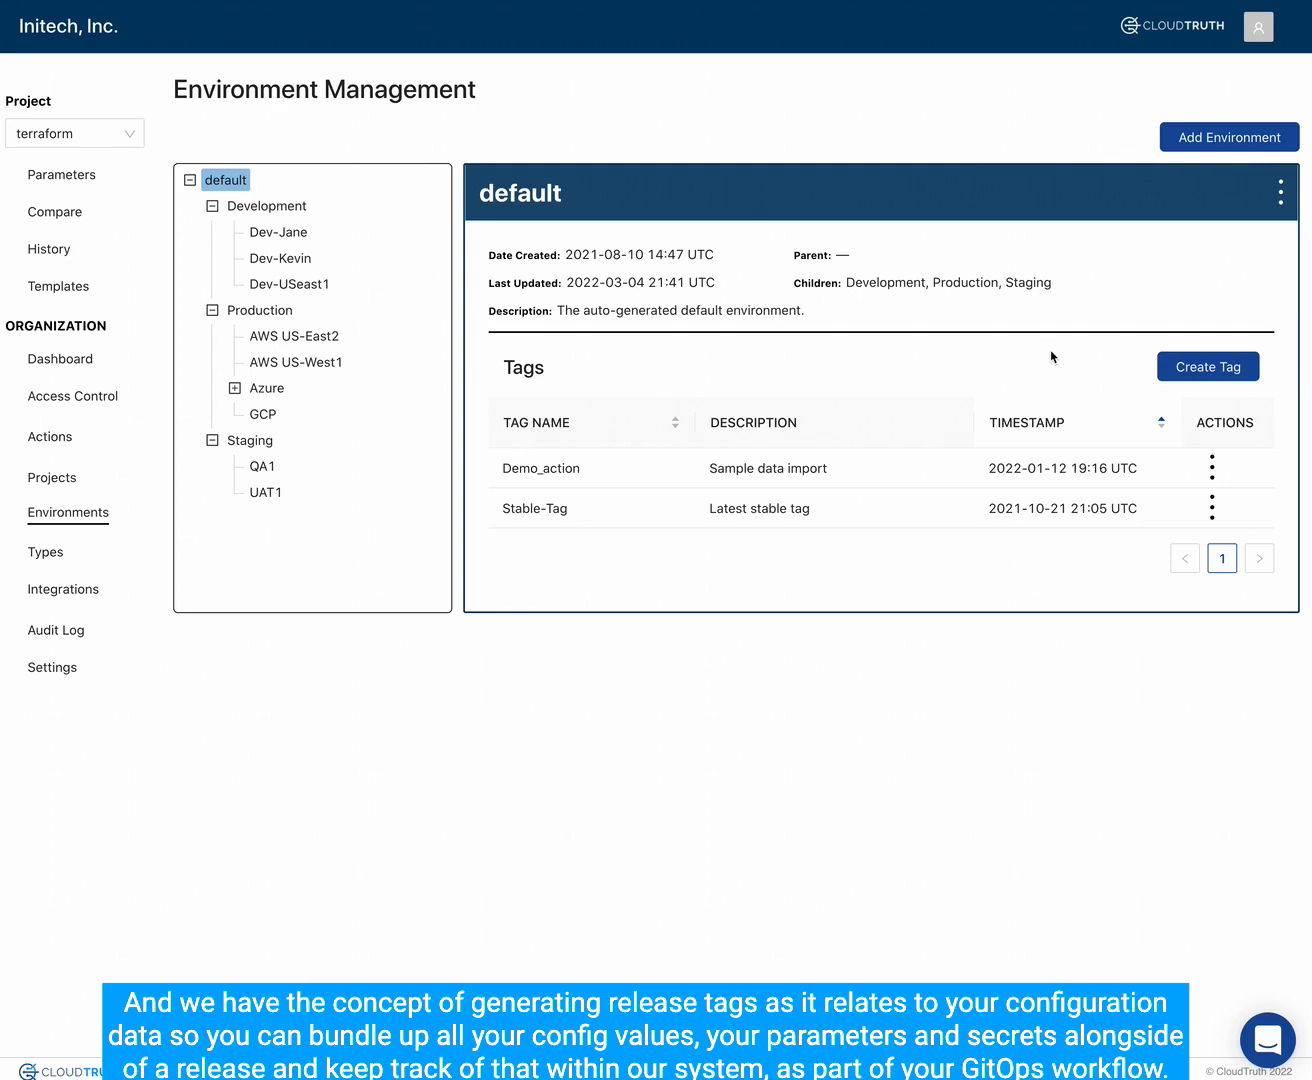
pyautogui.click(61, 484)
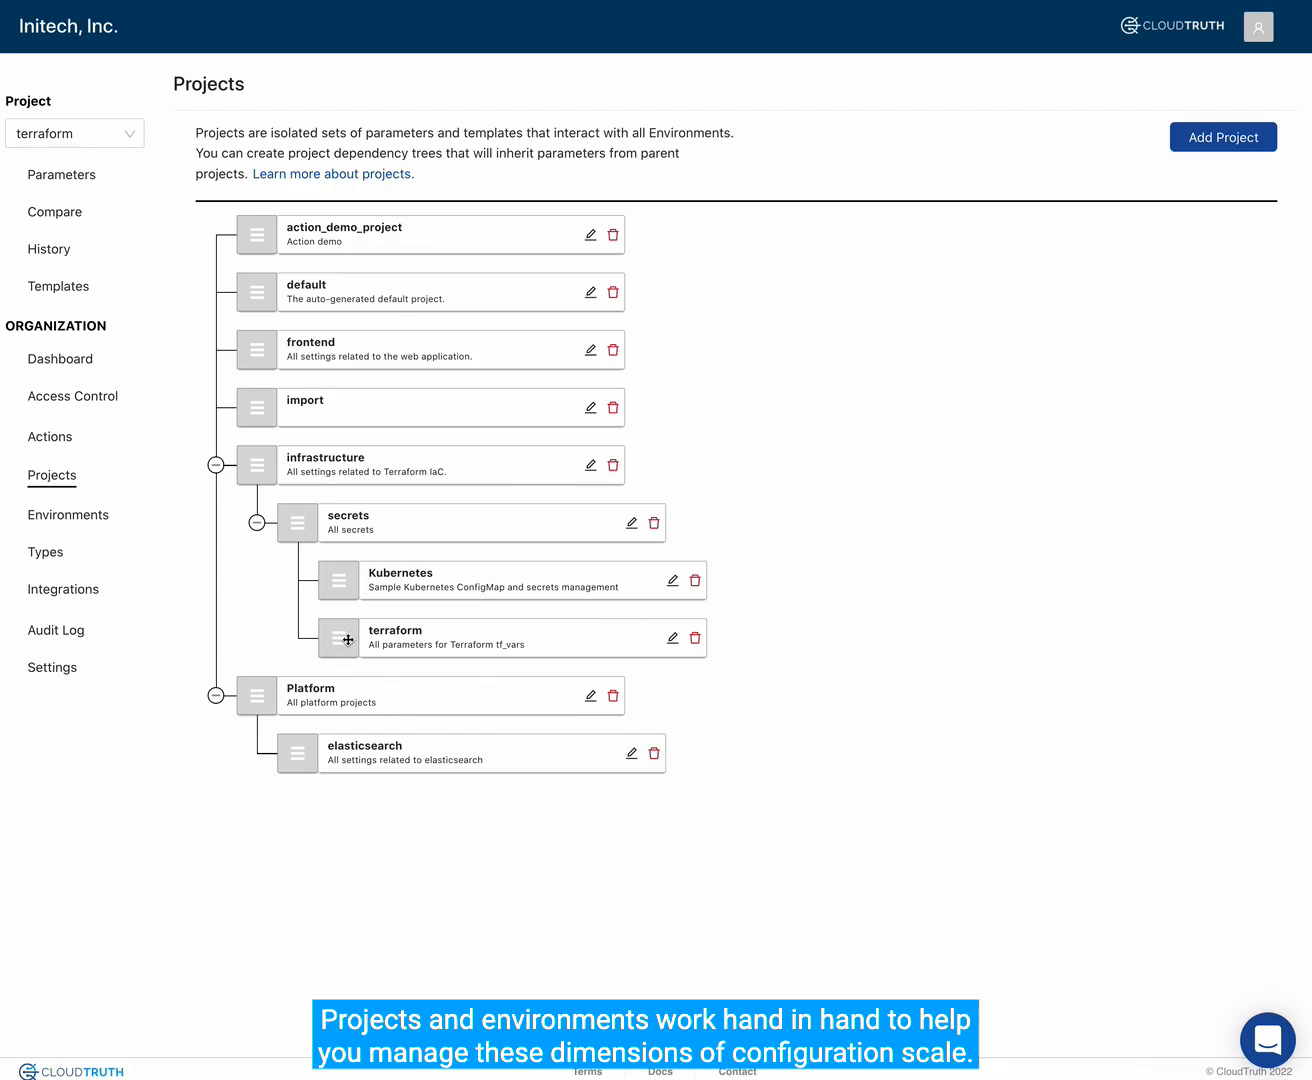
# - View the parameters of the infrastructure, secrets and terraform projects in turn, and check where TF_VAR_ami and TF_VAR_api_key get their values
pyautogui.click(78, 178)
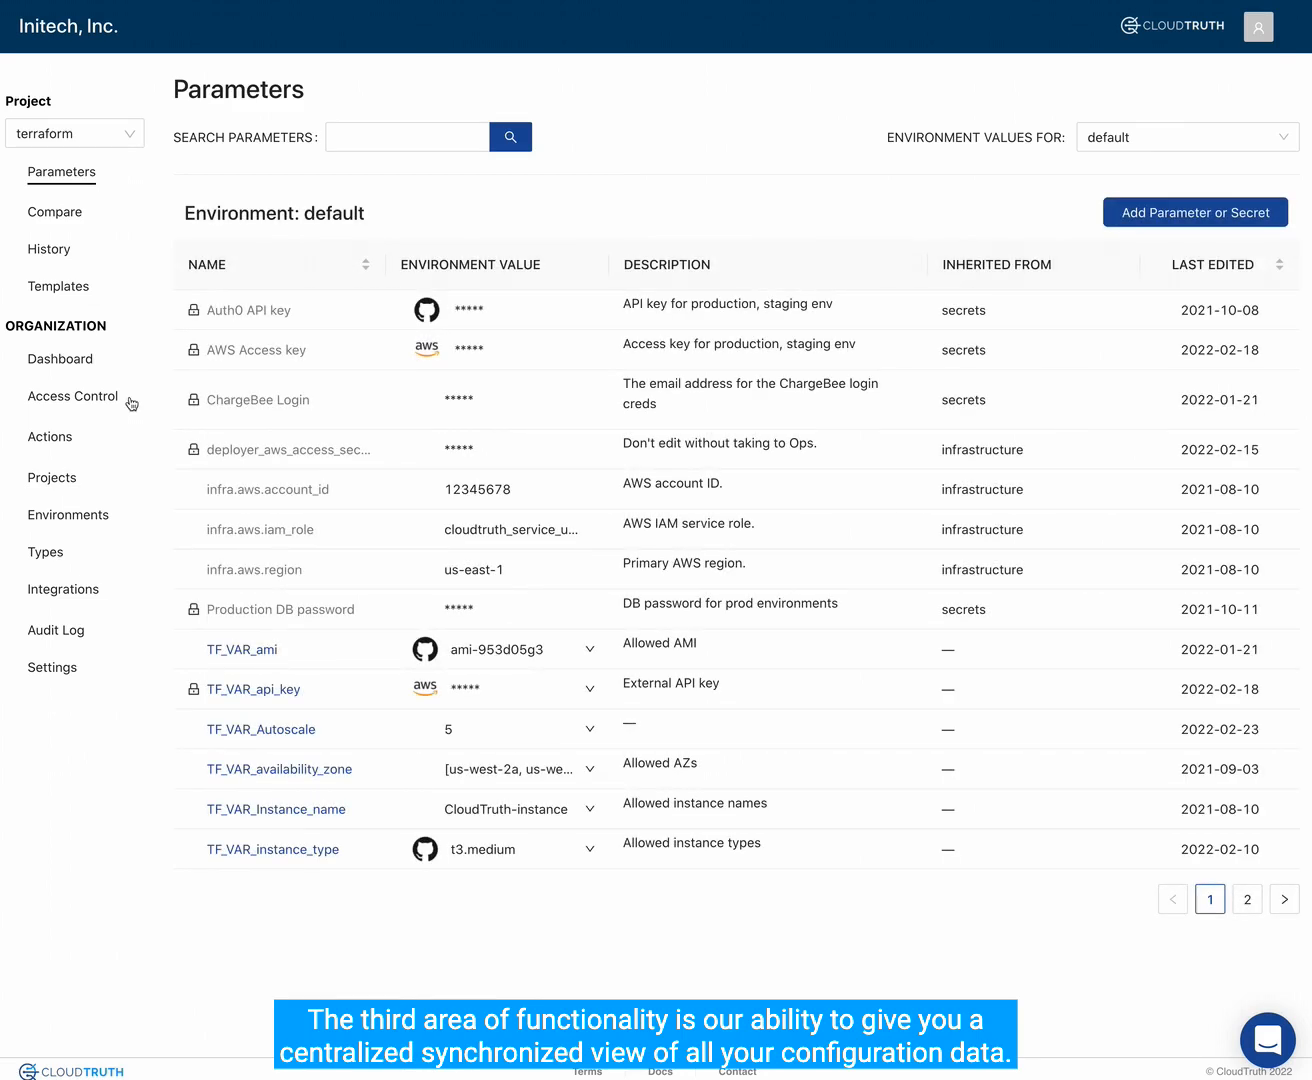
pyautogui.click(128, 138)
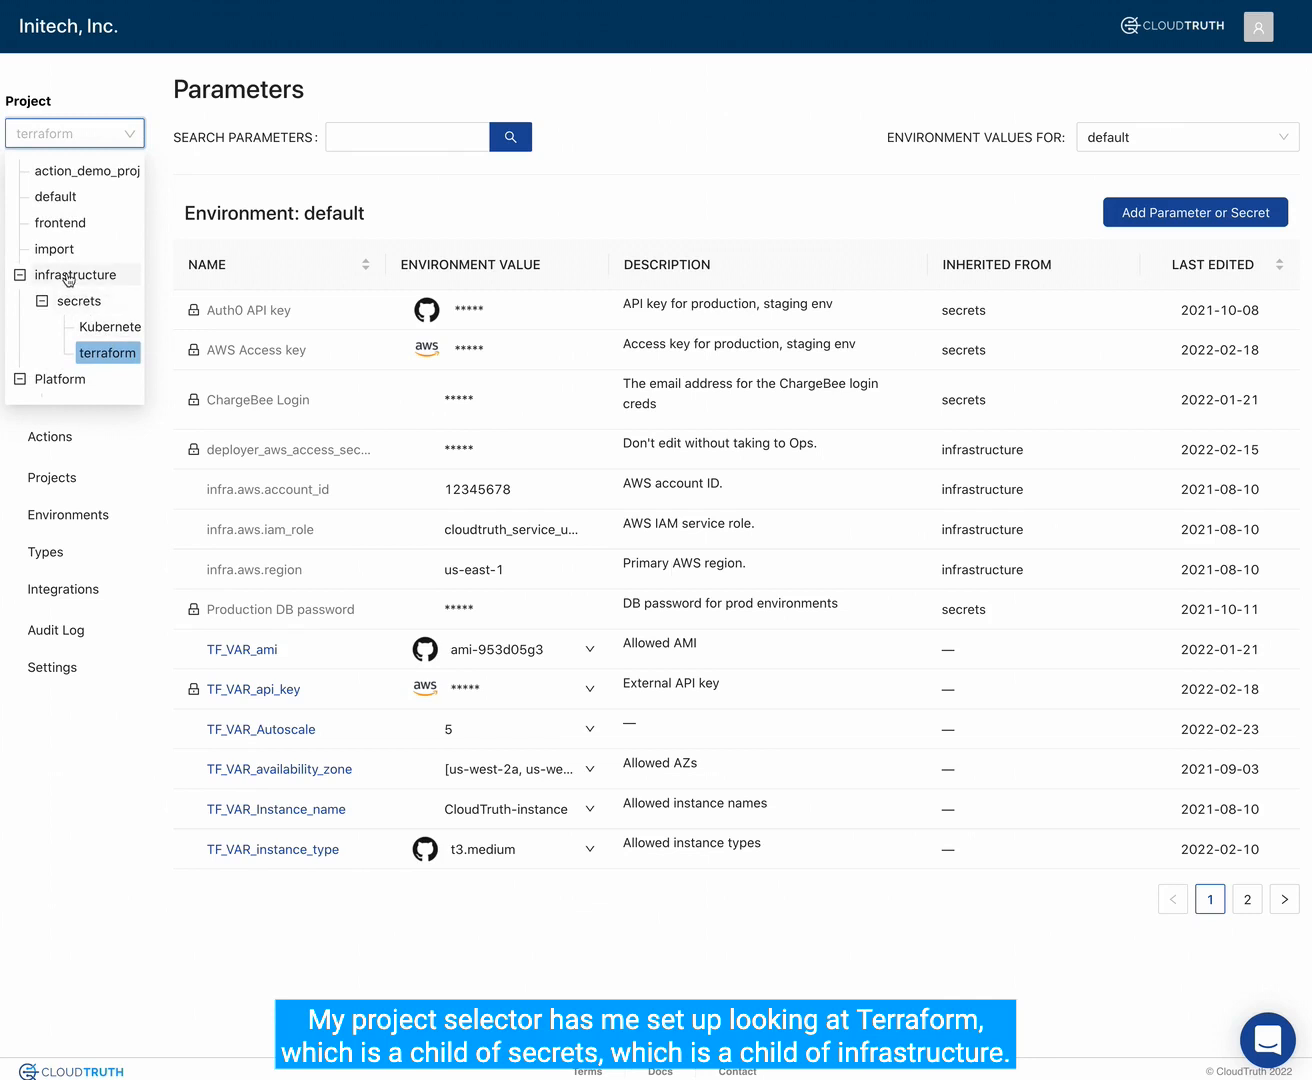
pyautogui.click(67, 276)
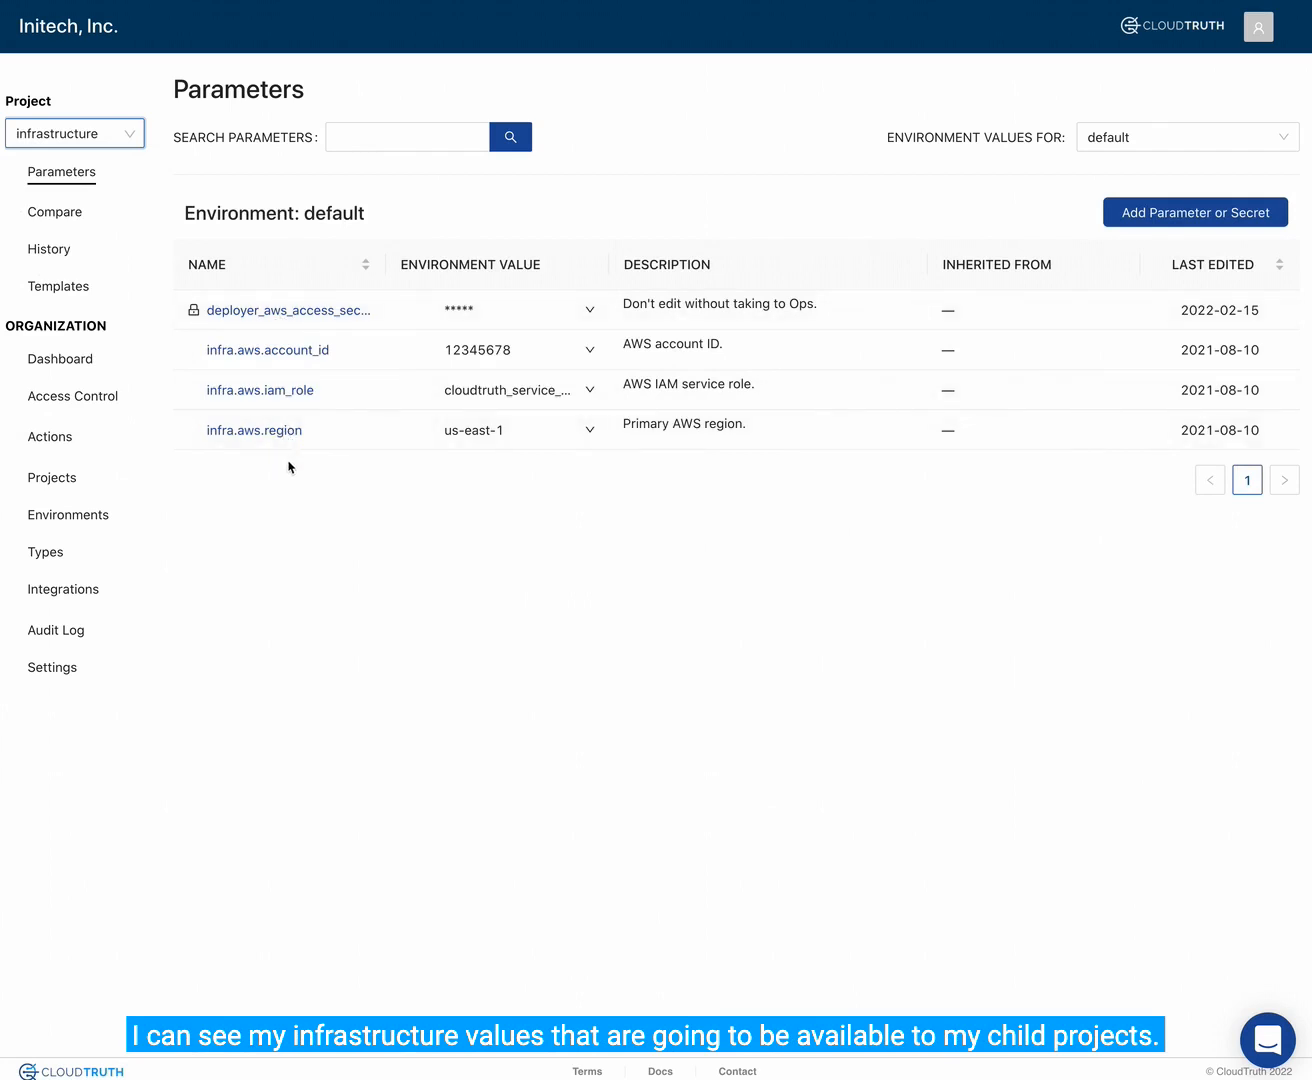
pyautogui.click(130, 142)
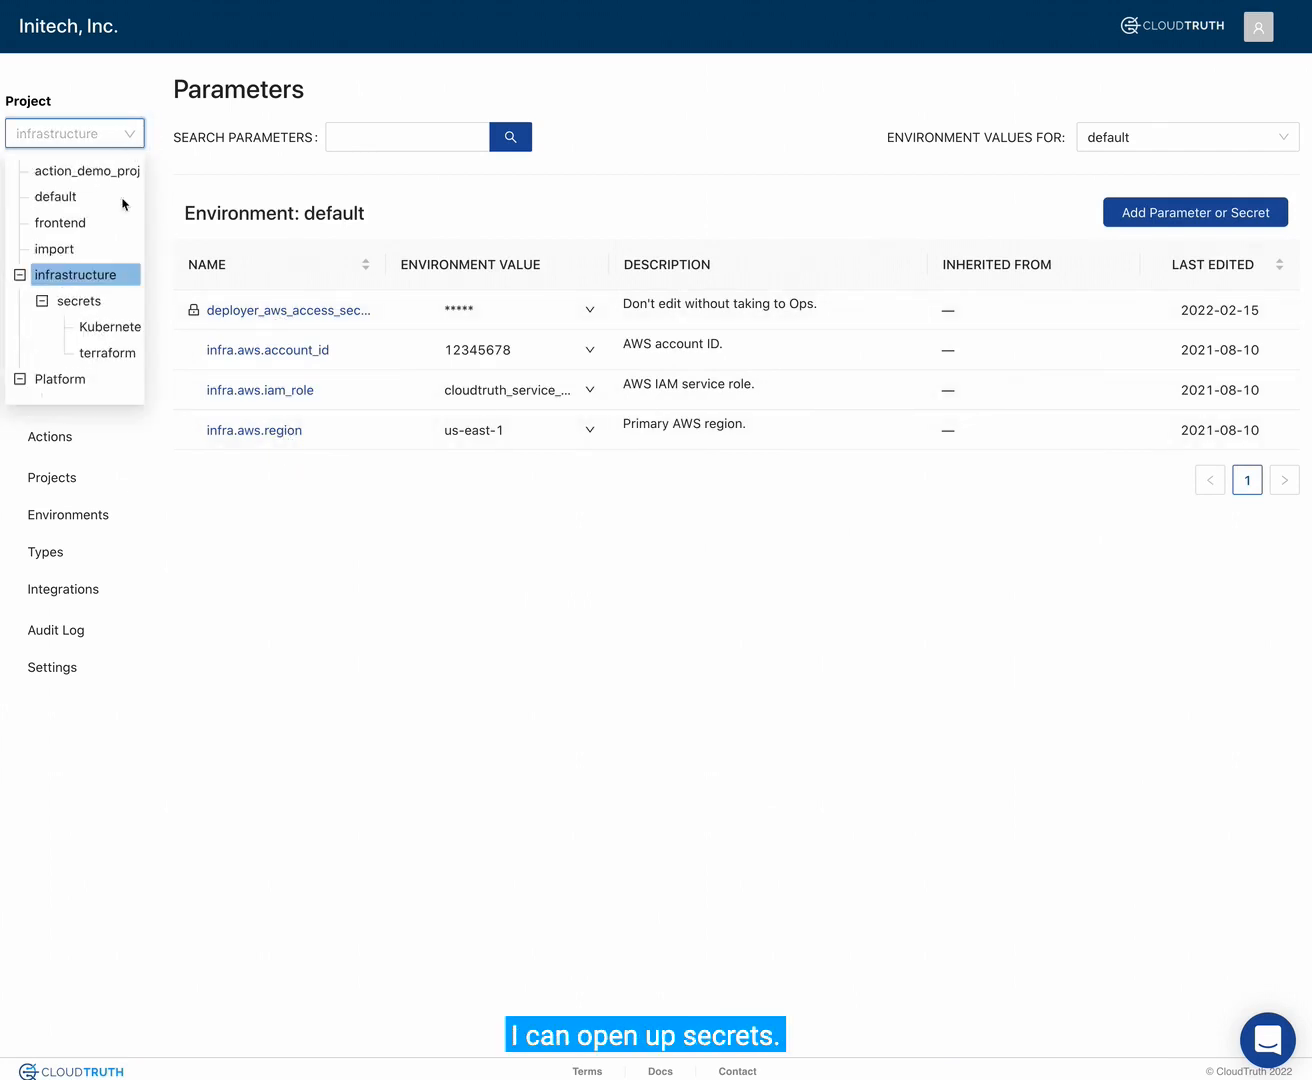
pyautogui.click(97, 302)
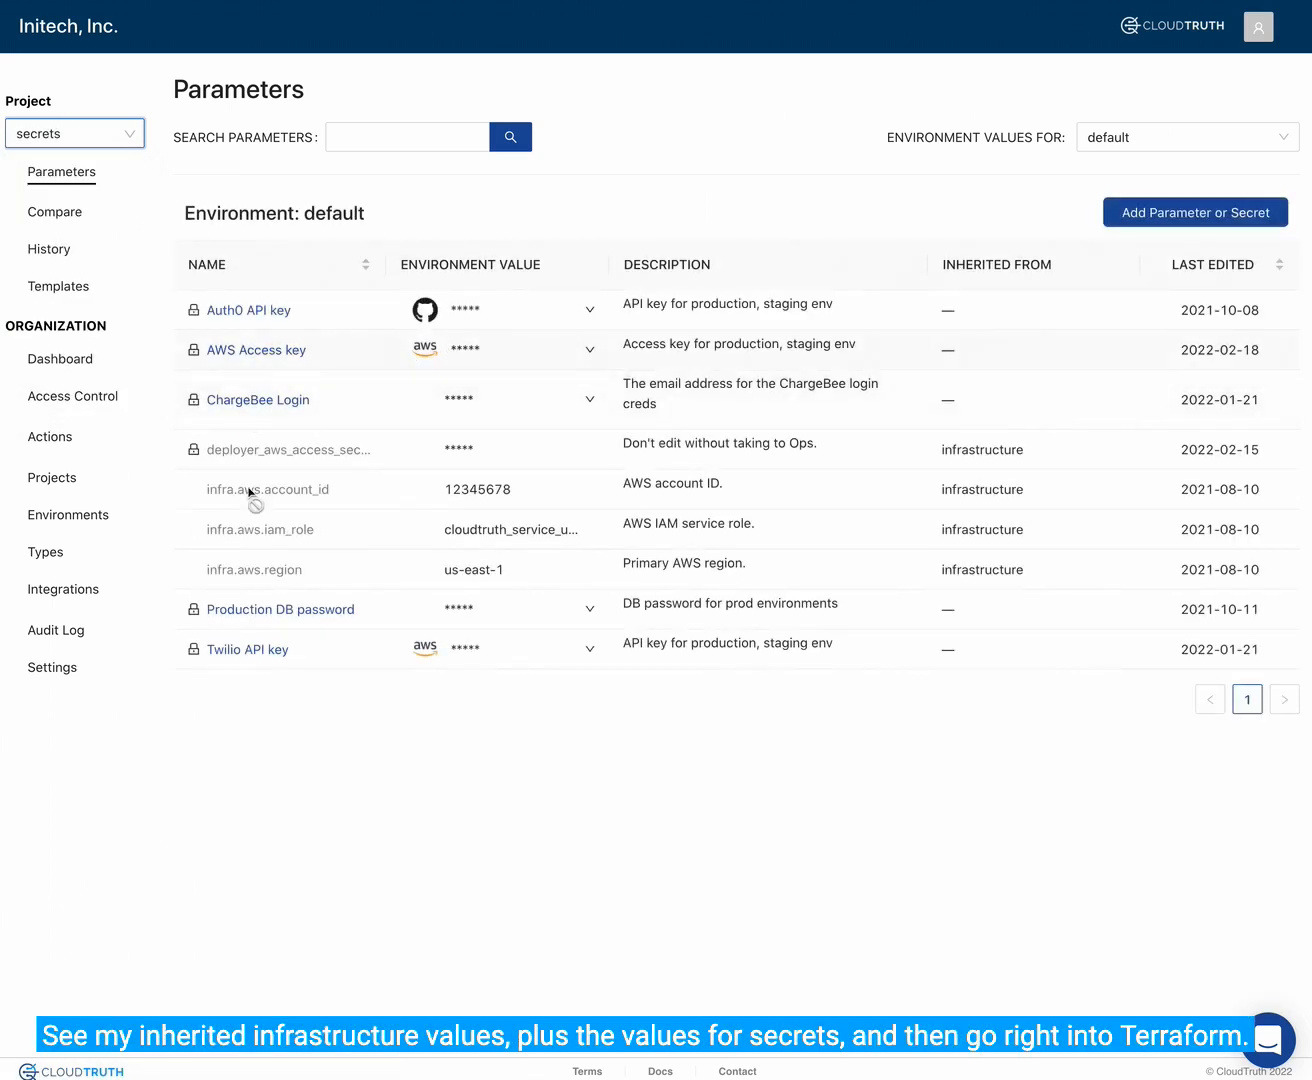
pyautogui.click(121, 142)
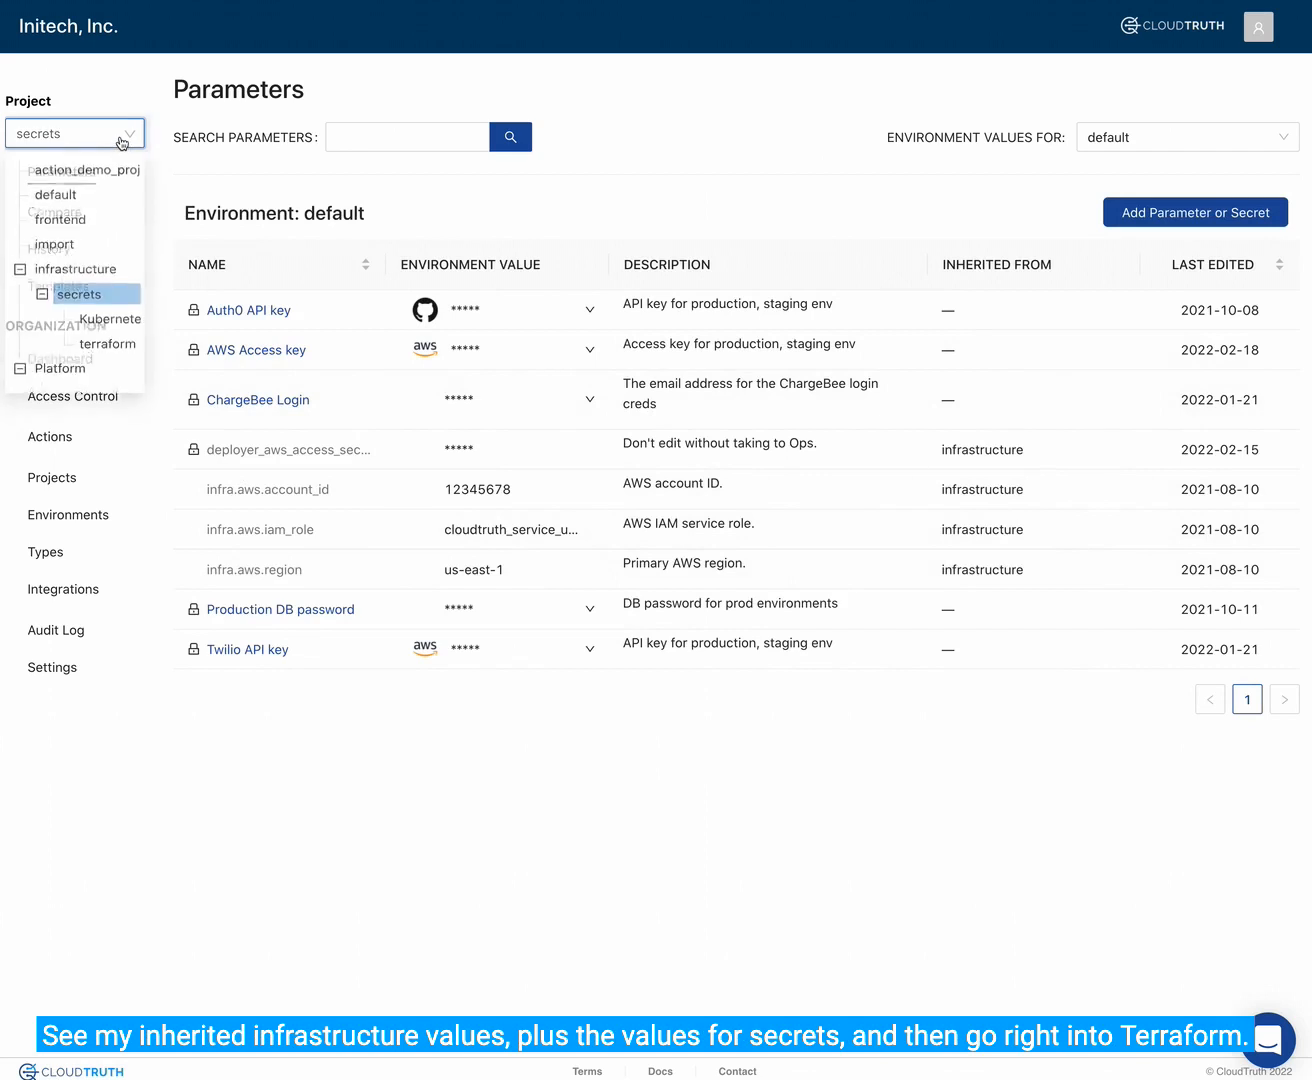
pyautogui.click(106, 349)
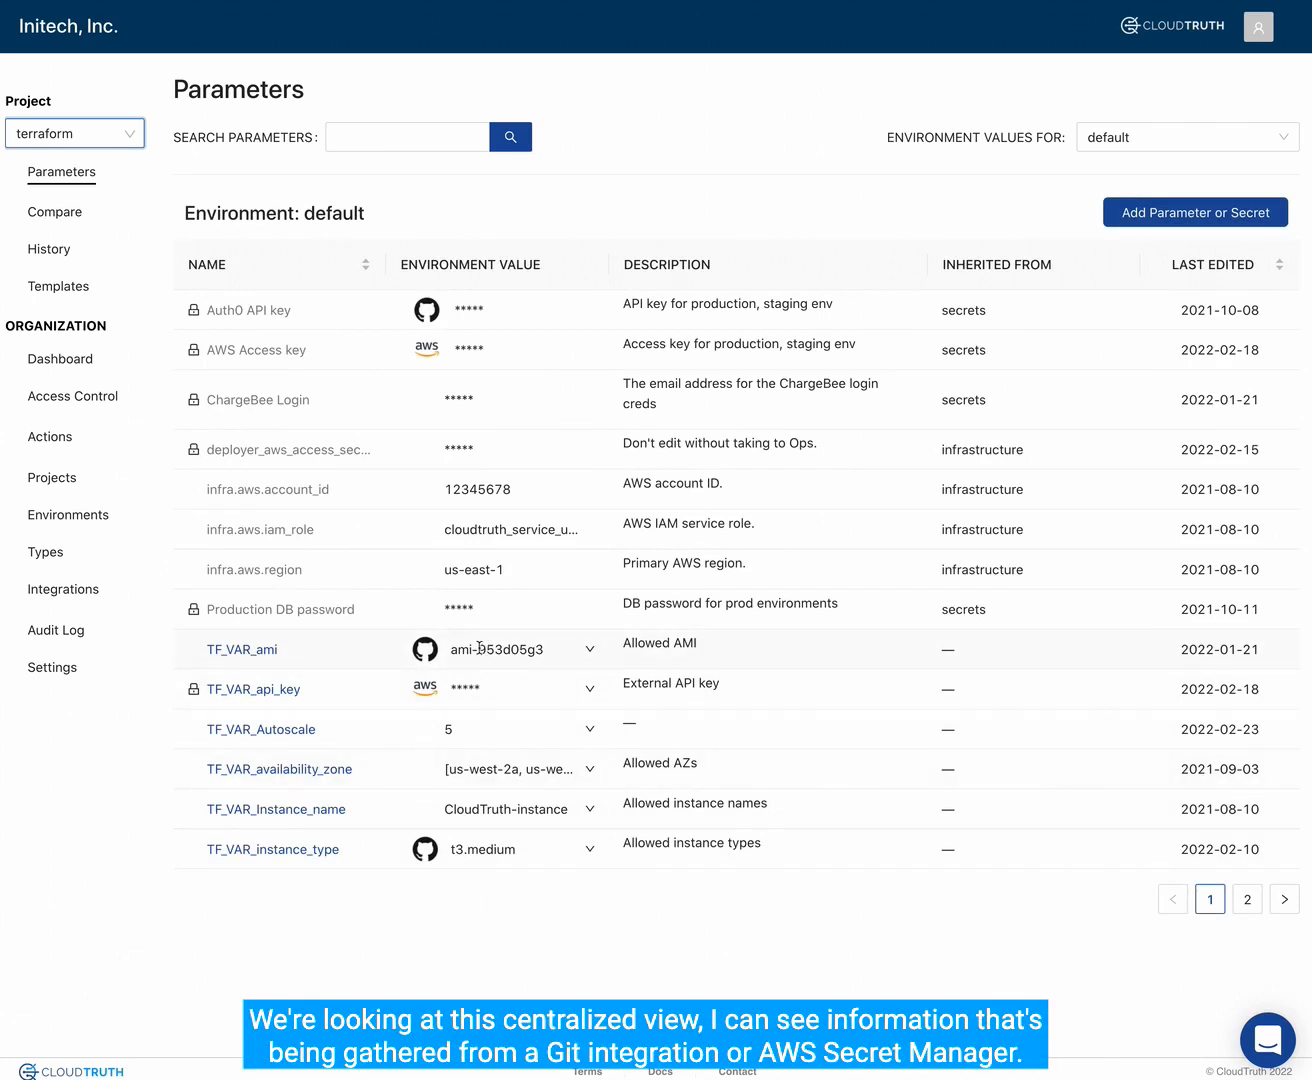
pyautogui.moveTo(431, 657)
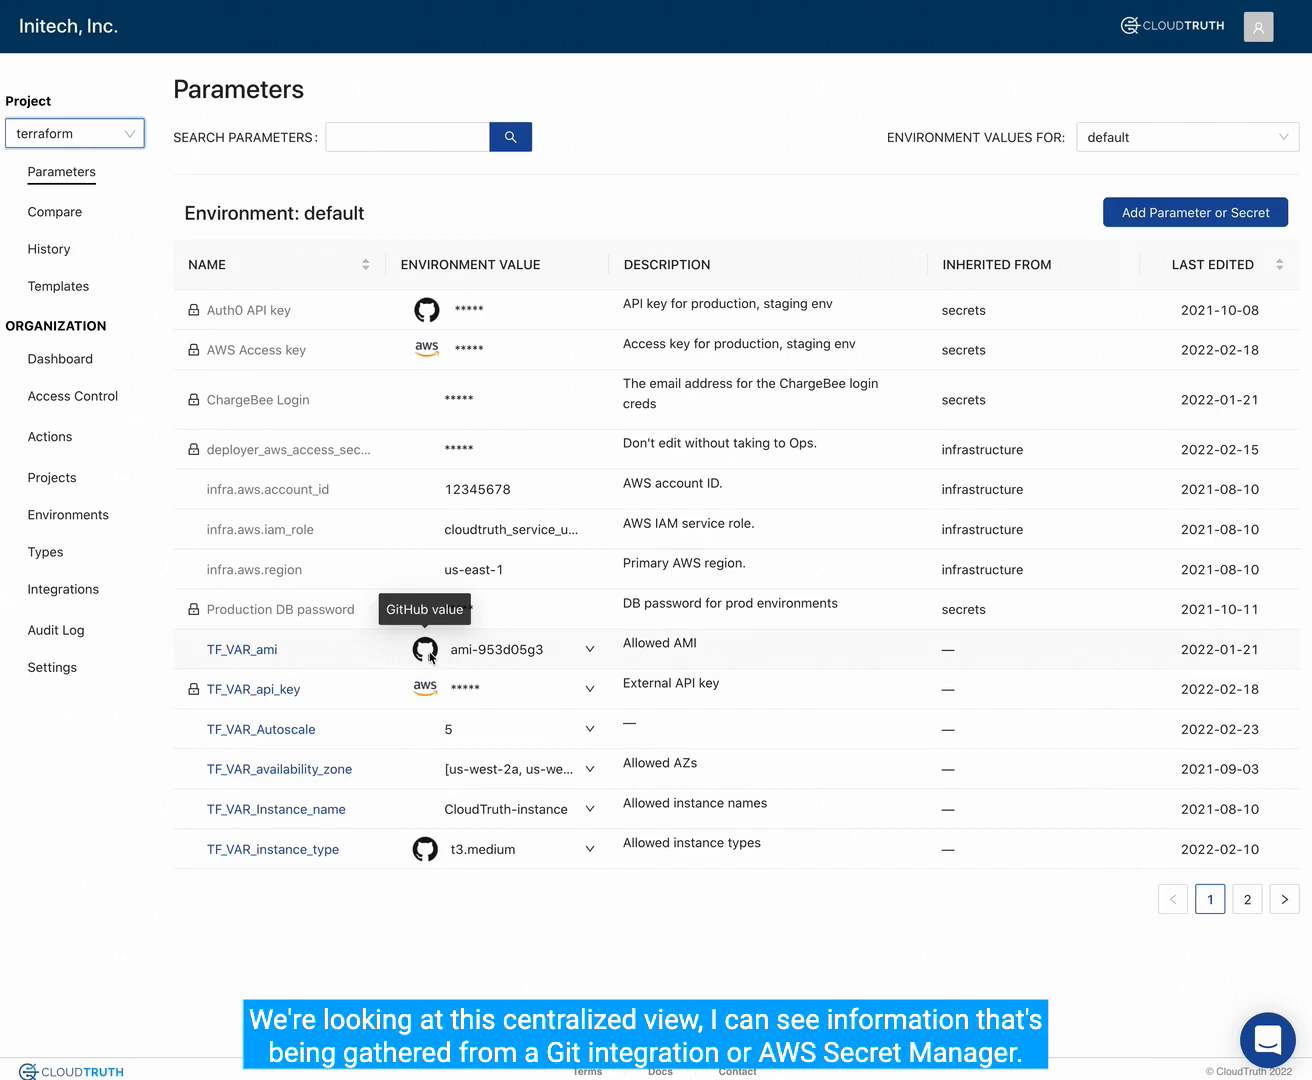
pyautogui.moveTo(428, 697)
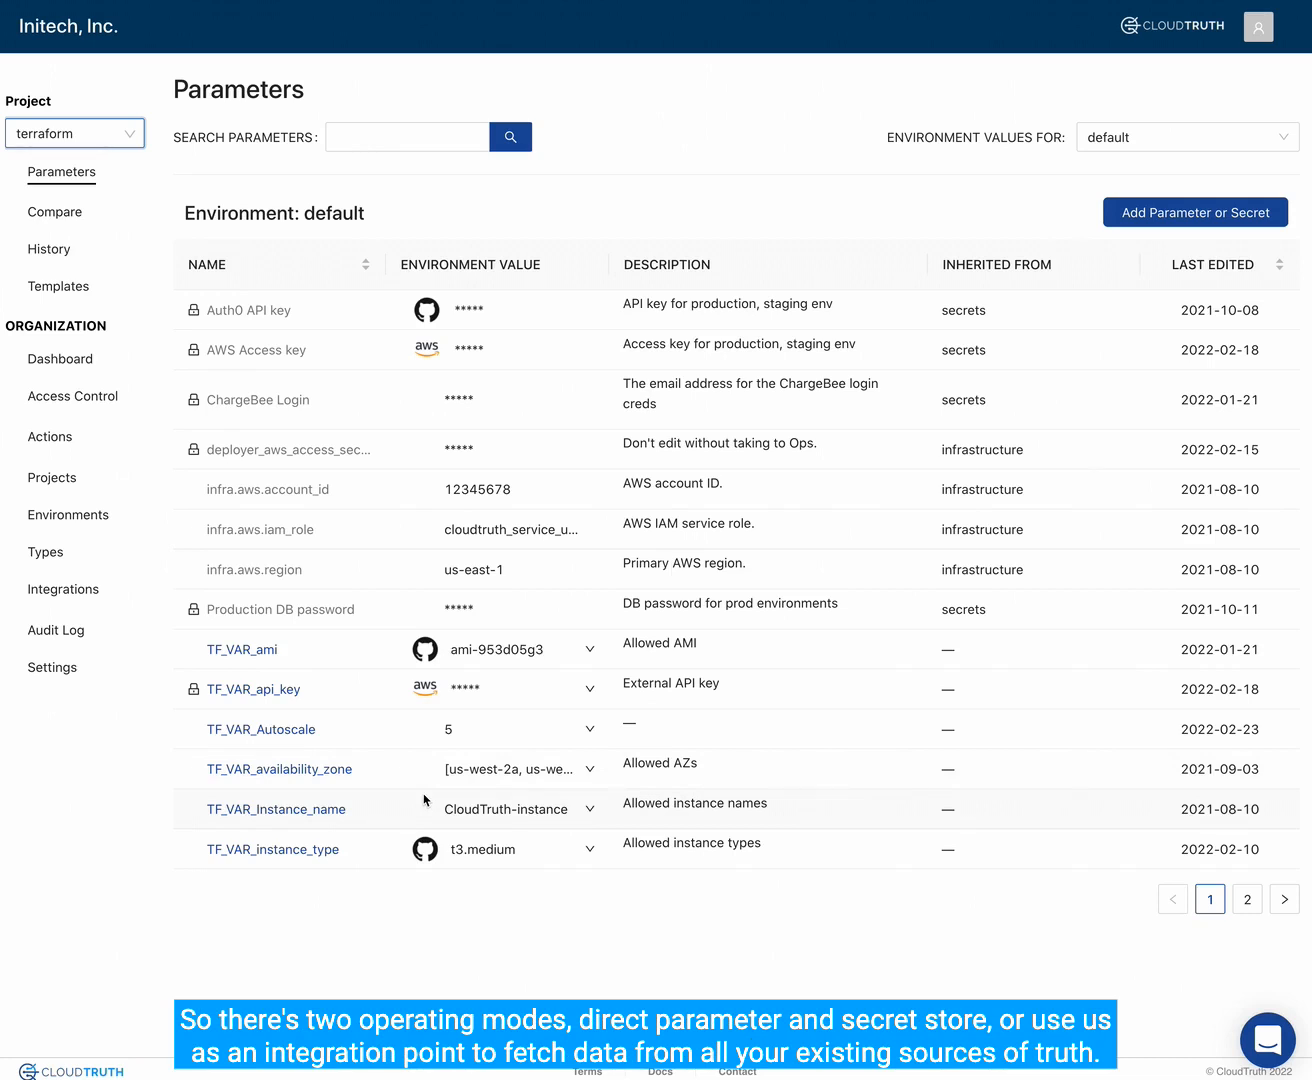
# - Show the terraform project's parameter values for the Production environment and for the Staging environment
pyautogui.click(1108, 143)
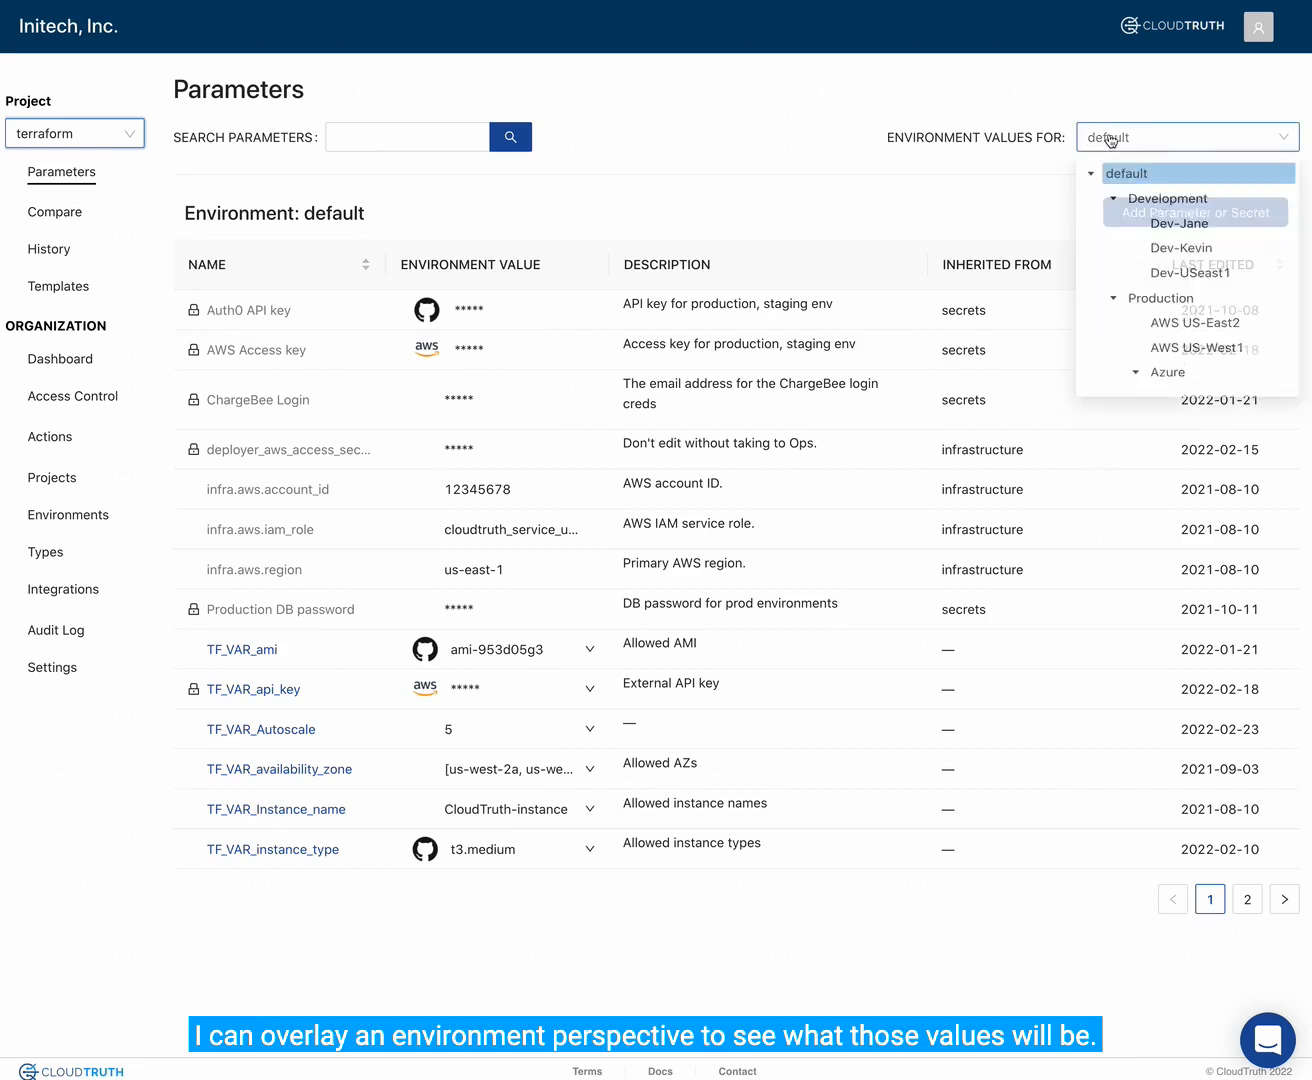
pyautogui.click(1132, 306)
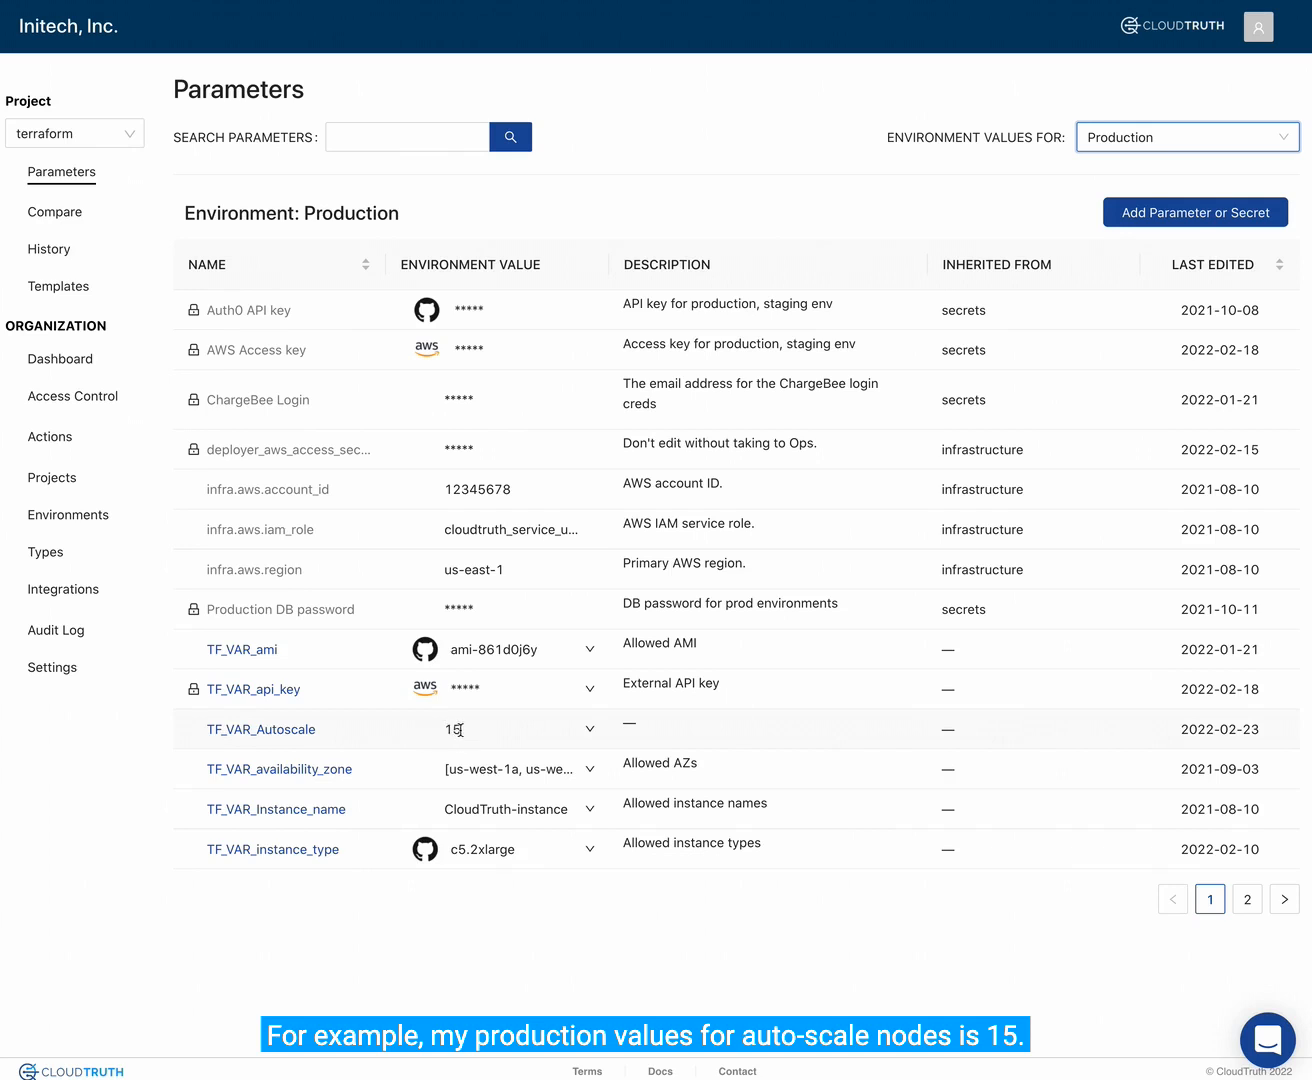
pyautogui.click(1130, 141)
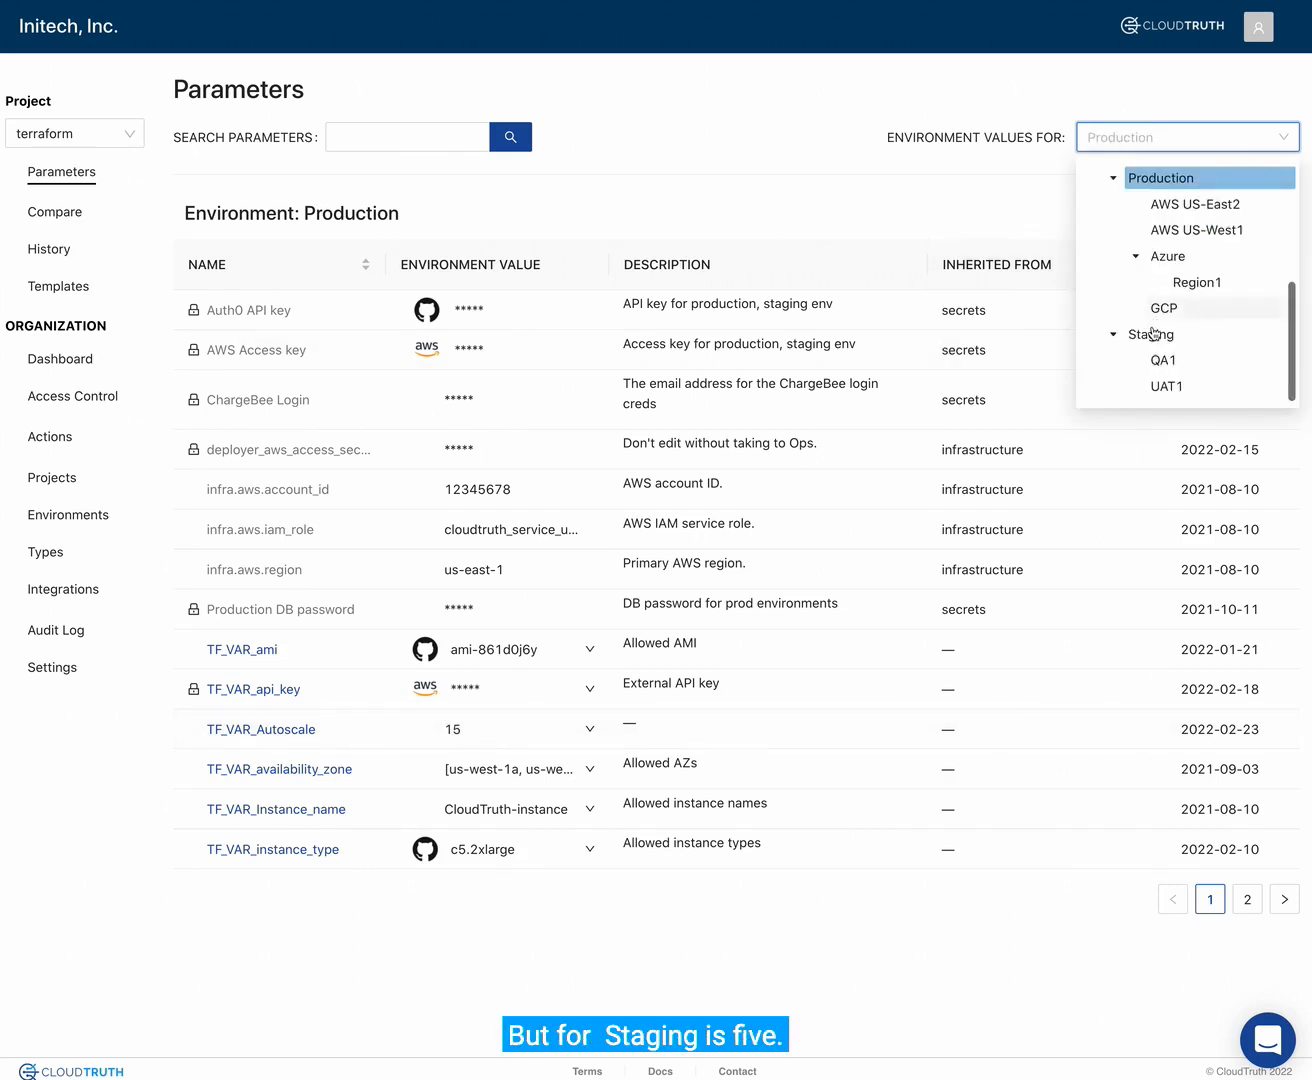
pyautogui.click(1152, 334)
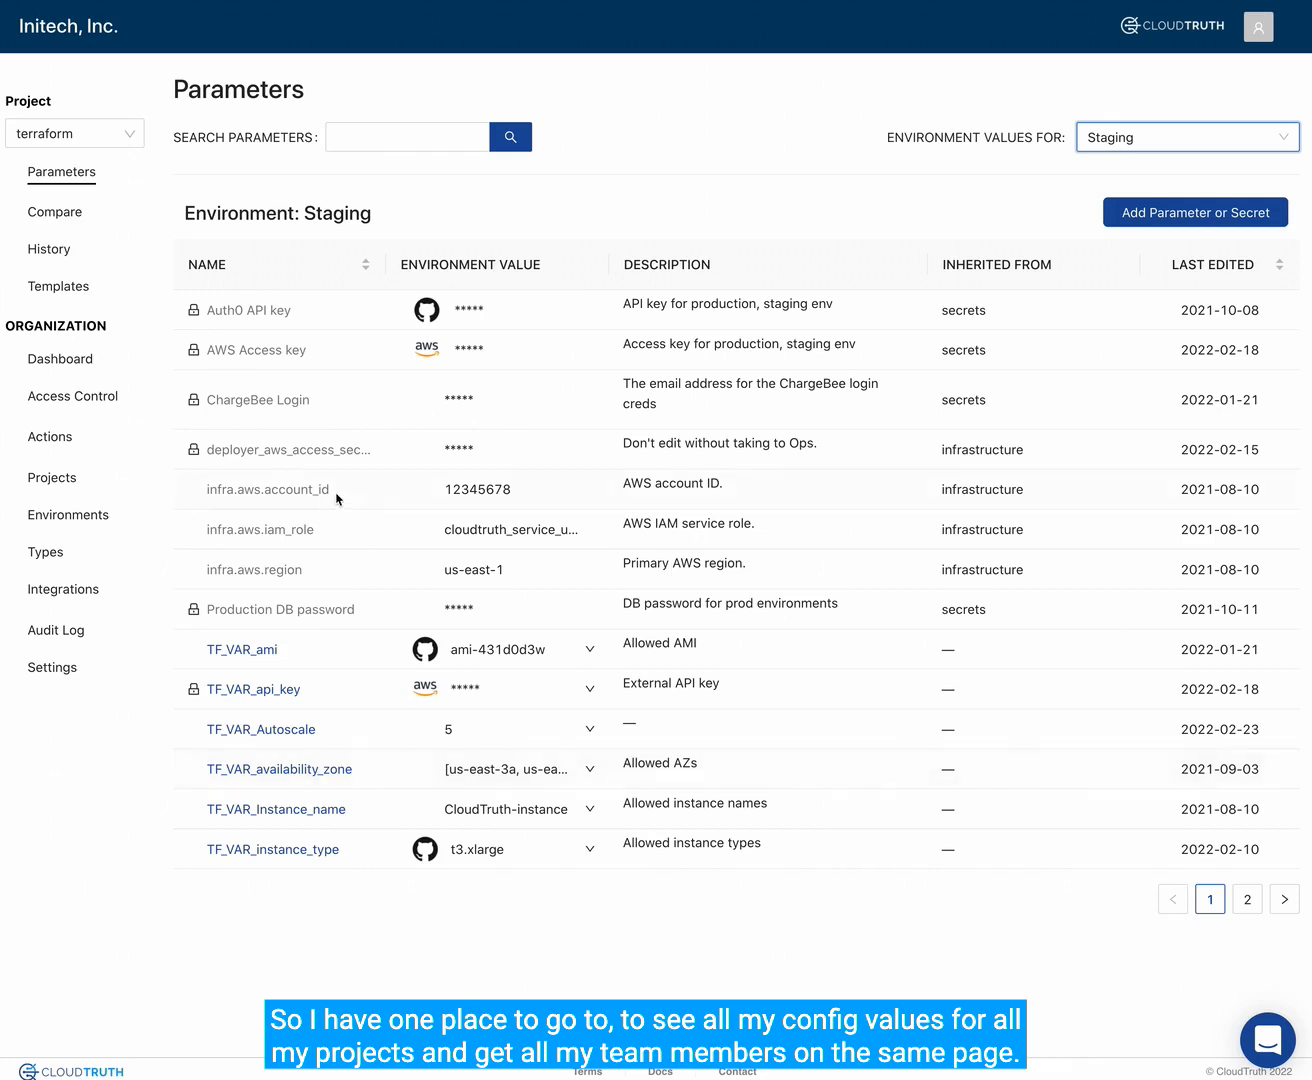
# - Compare the terraform project's Production and Staging values side by side, showing only the differences in non-secret parameters
pyautogui.click(65, 210)
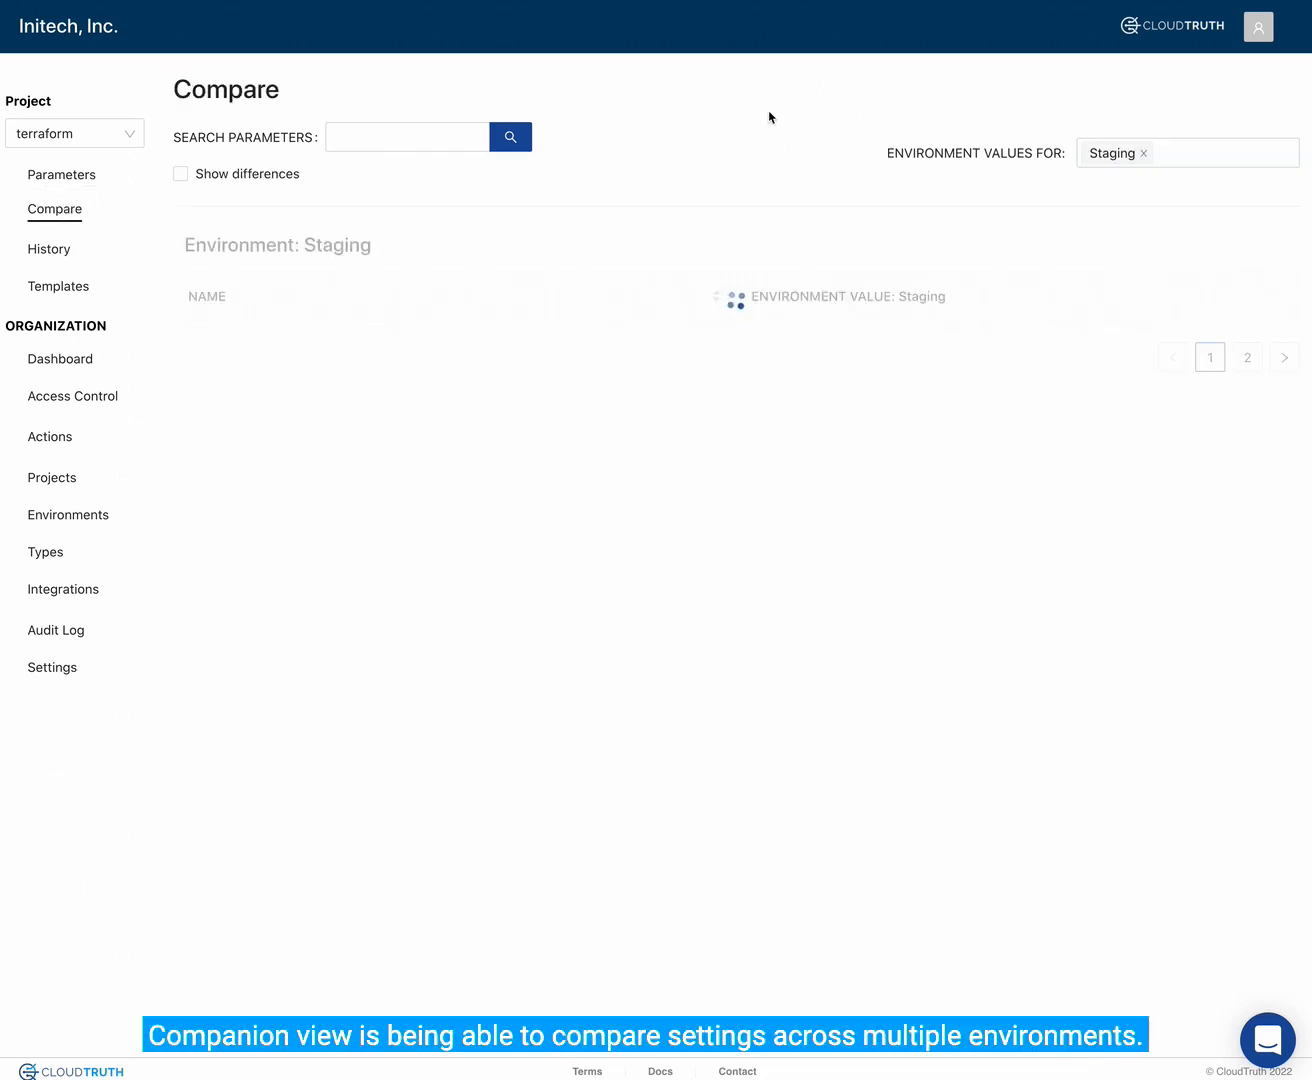
pyautogui.click(1143, 153)
pyautogui.click(1142, 152)
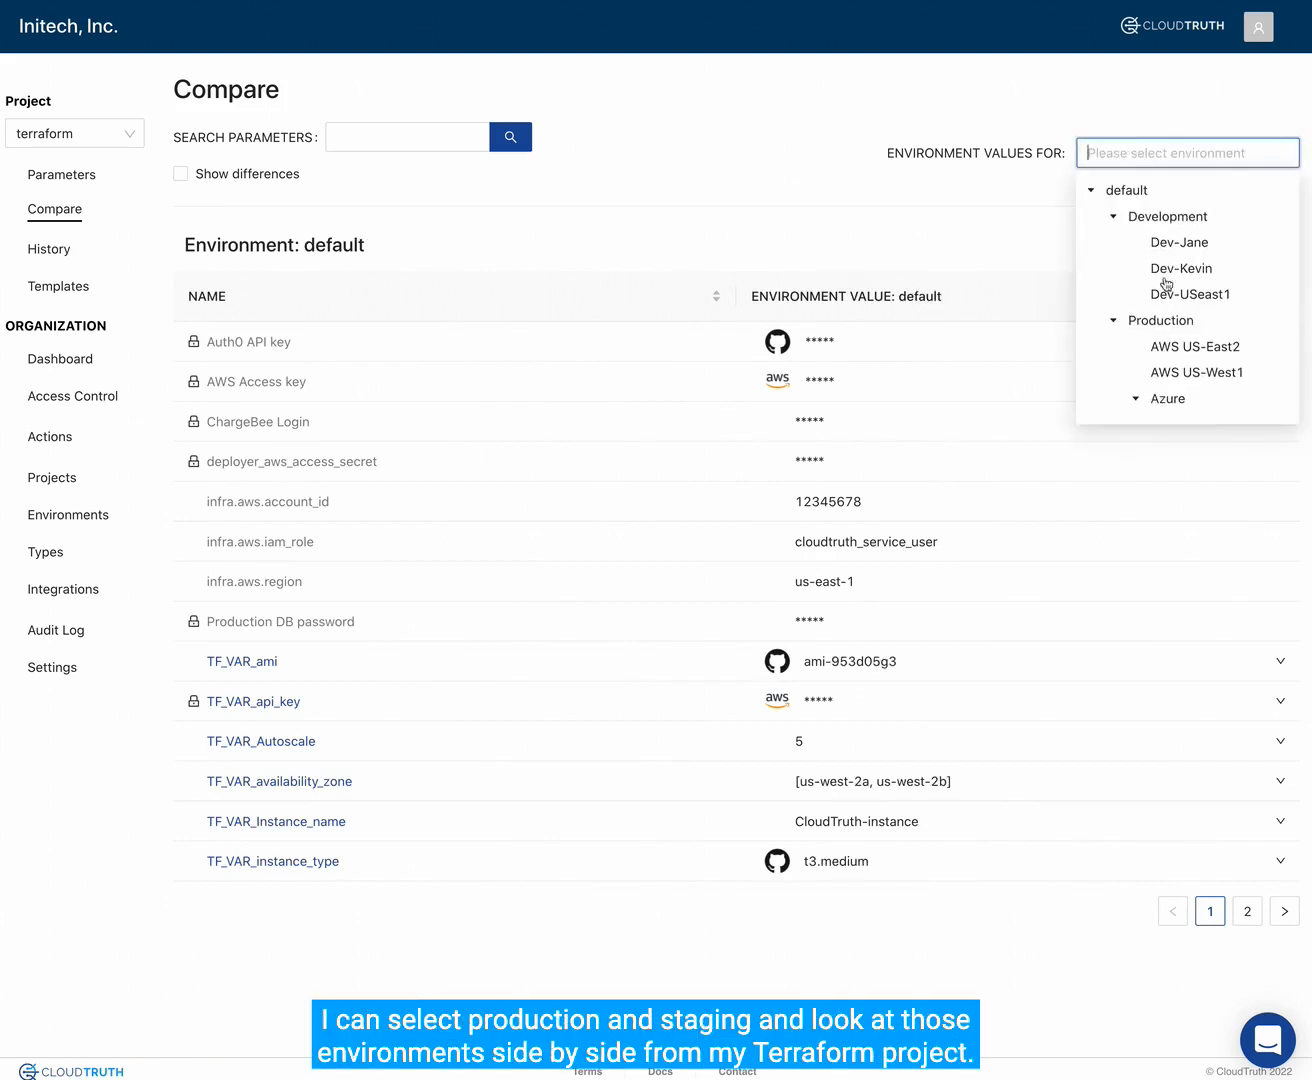
pyautogui.click(1166, 320)
pyautogui.scroll(-2, 1165, 320)
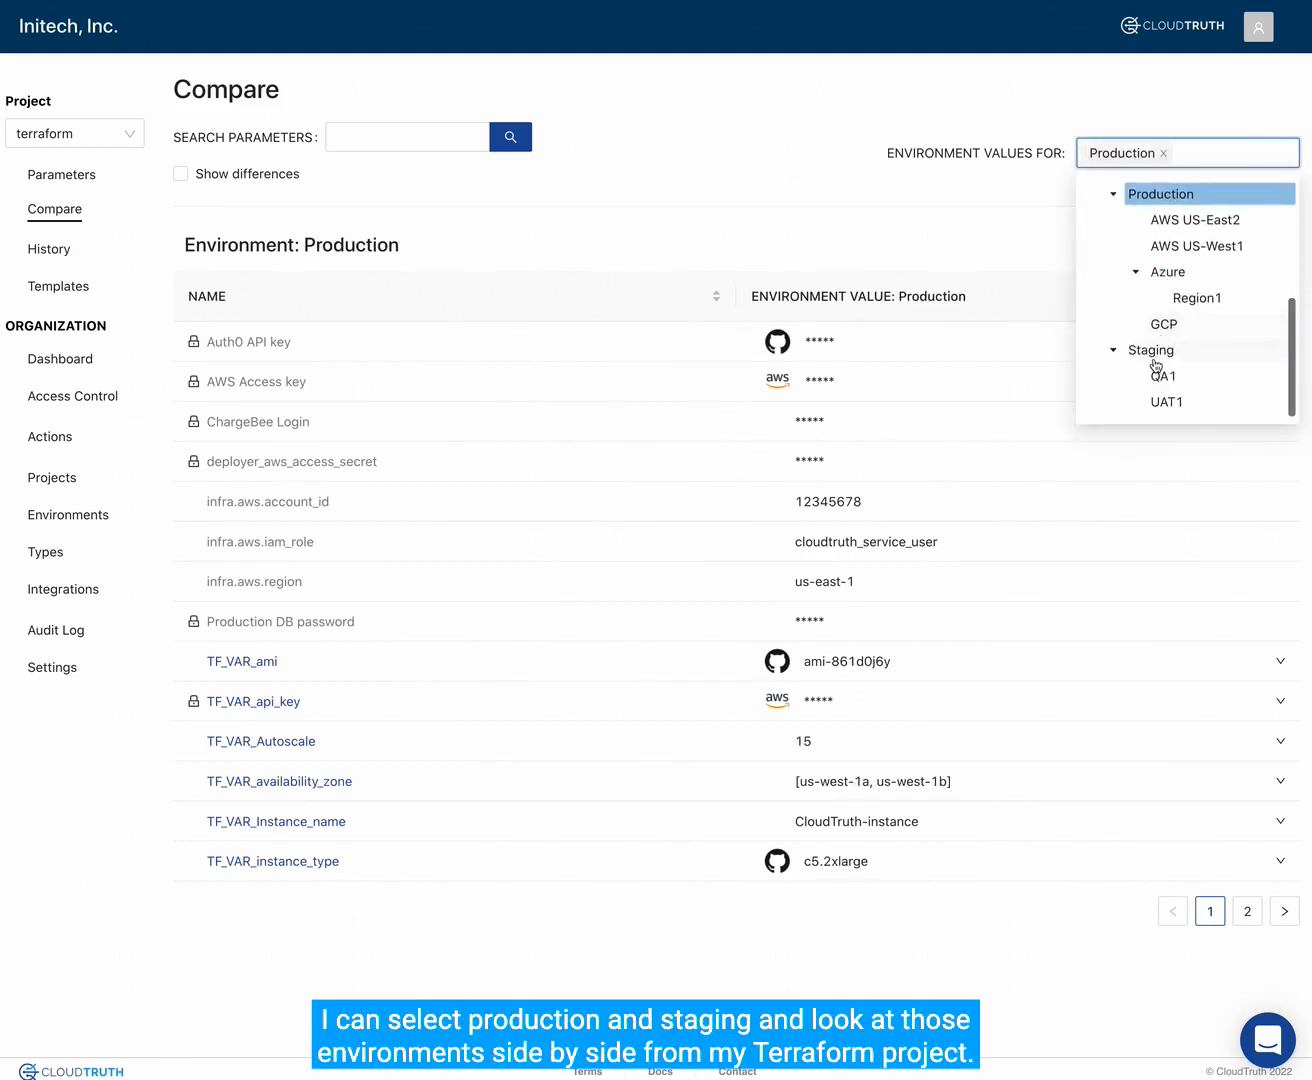
pyautogui.click(1153, 356)
pyautogui.click(845, 211)
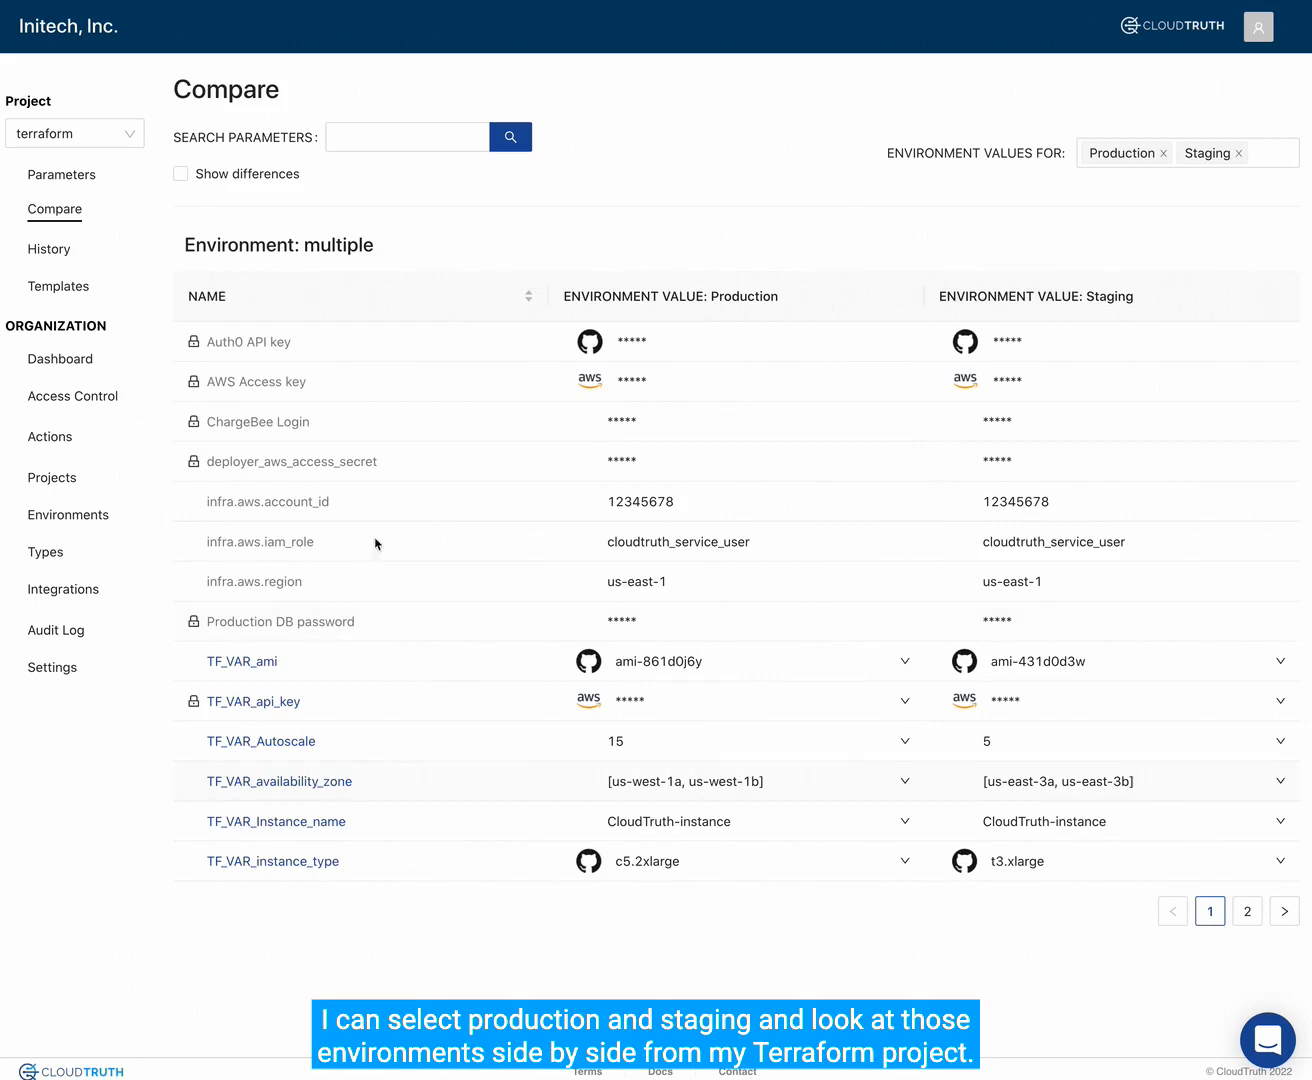
pyautogui.click(181, 177)
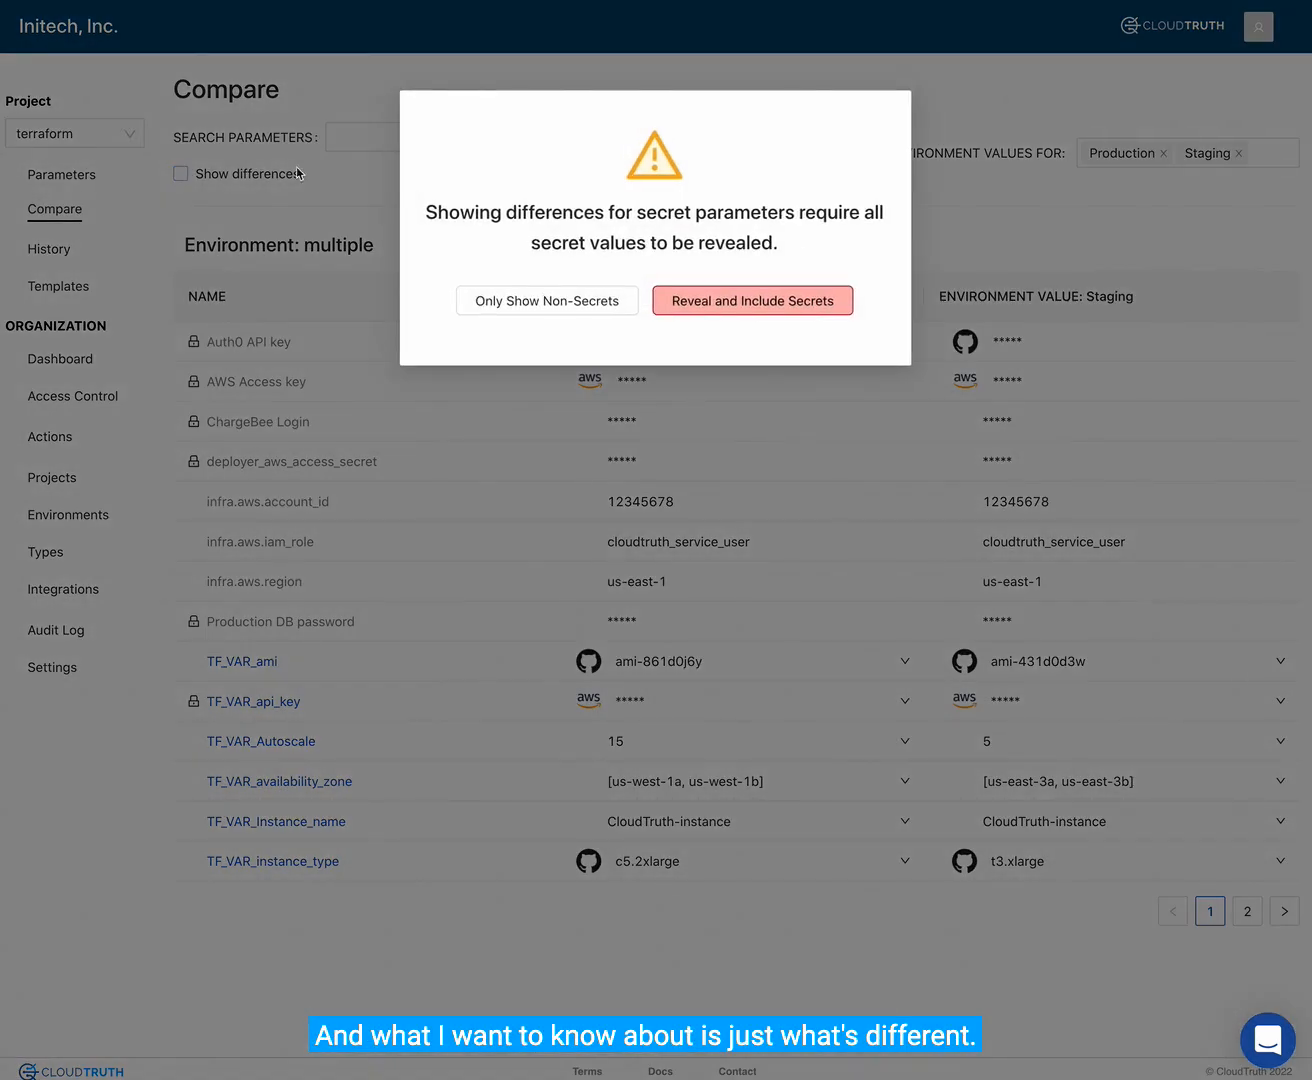
pyautogui.click(527, 303)
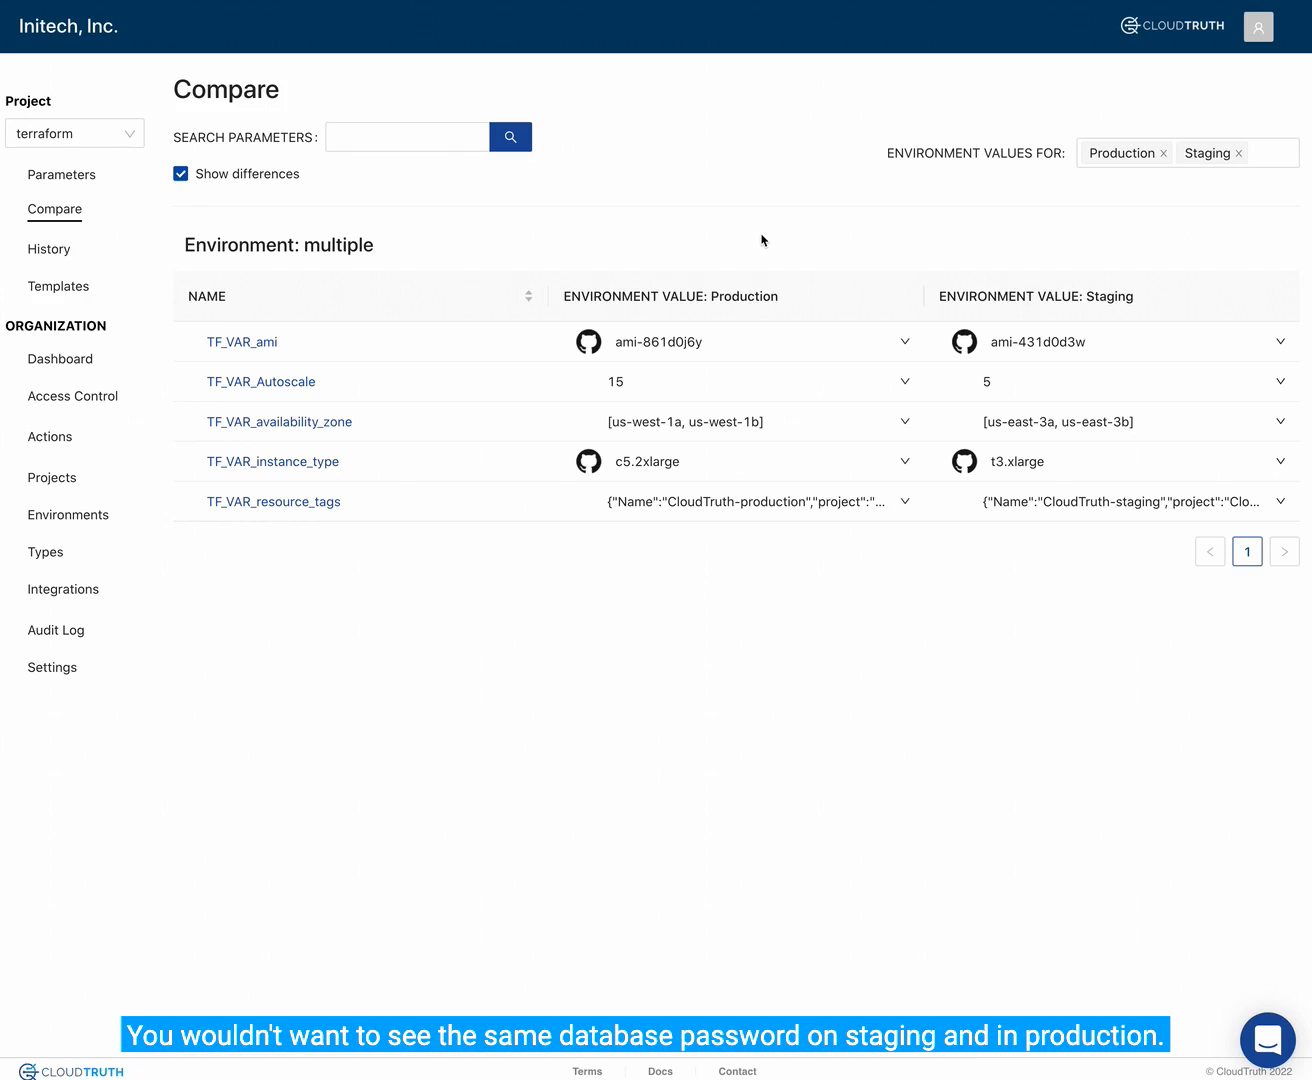
# - Compare the current Production parameter values with their history as of 2021-09-01
pyautogui.click(48, 250)
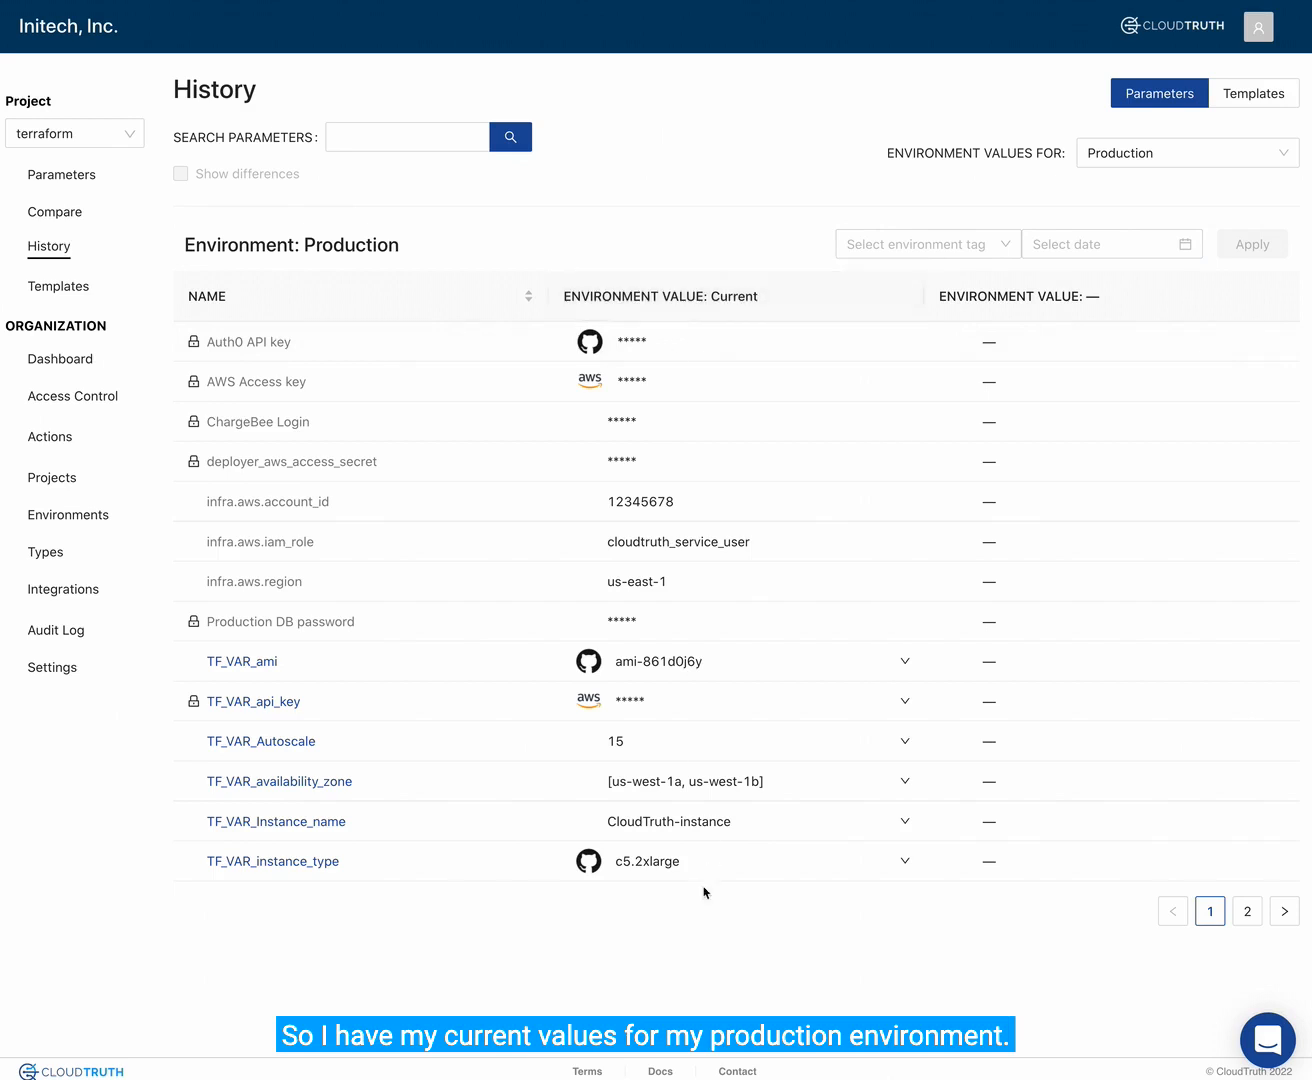
pyautogui.click(1078, 244)
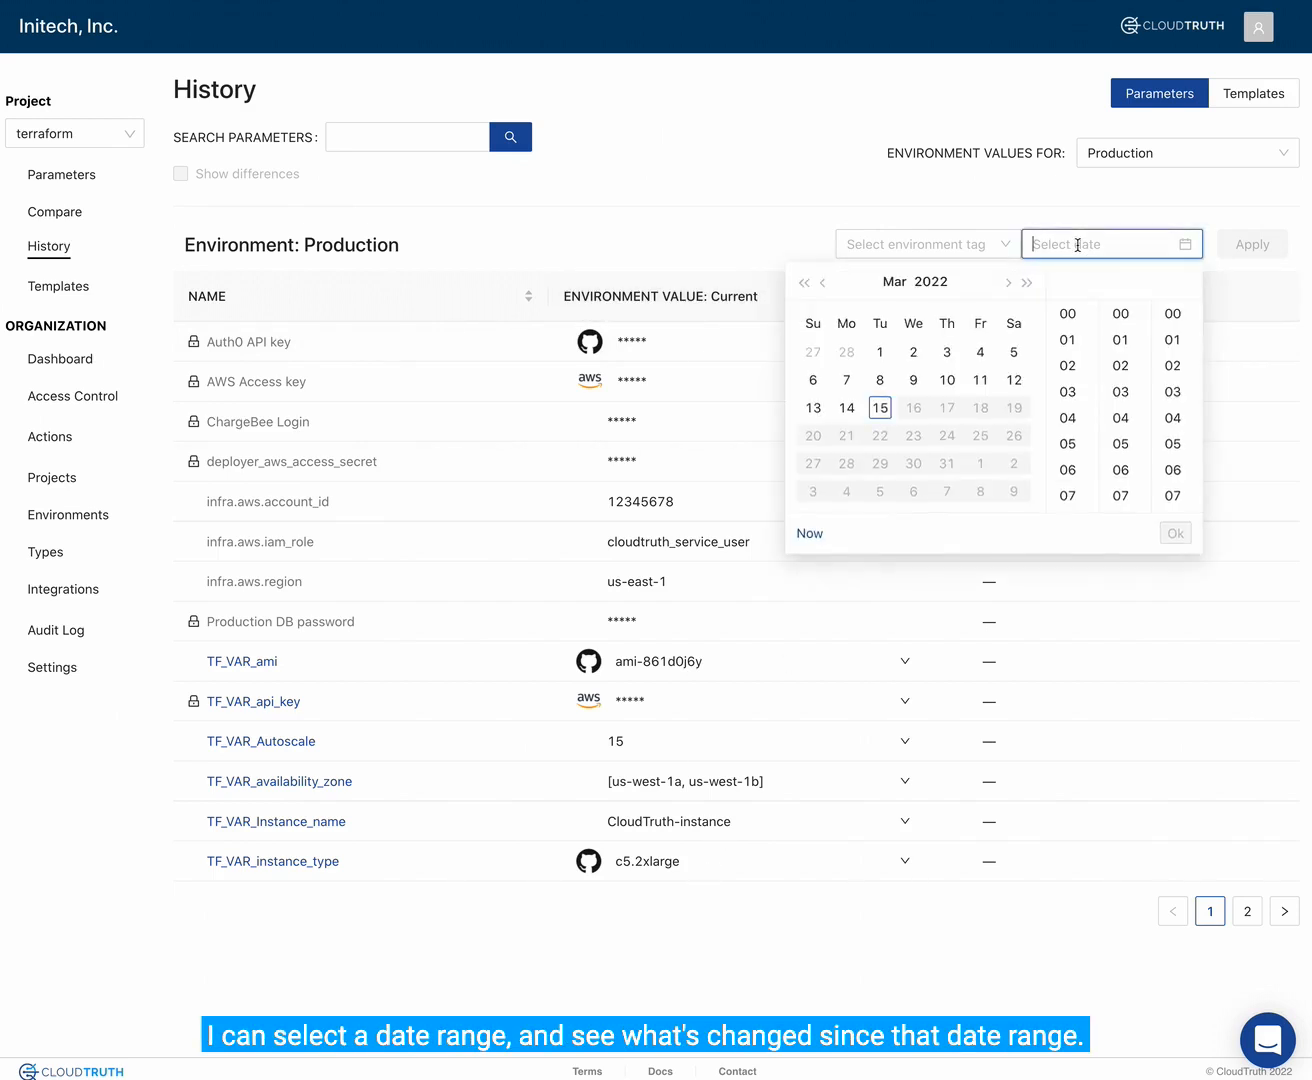
pyautogui.click(825, 284)
pyautogui.click(826, 285)
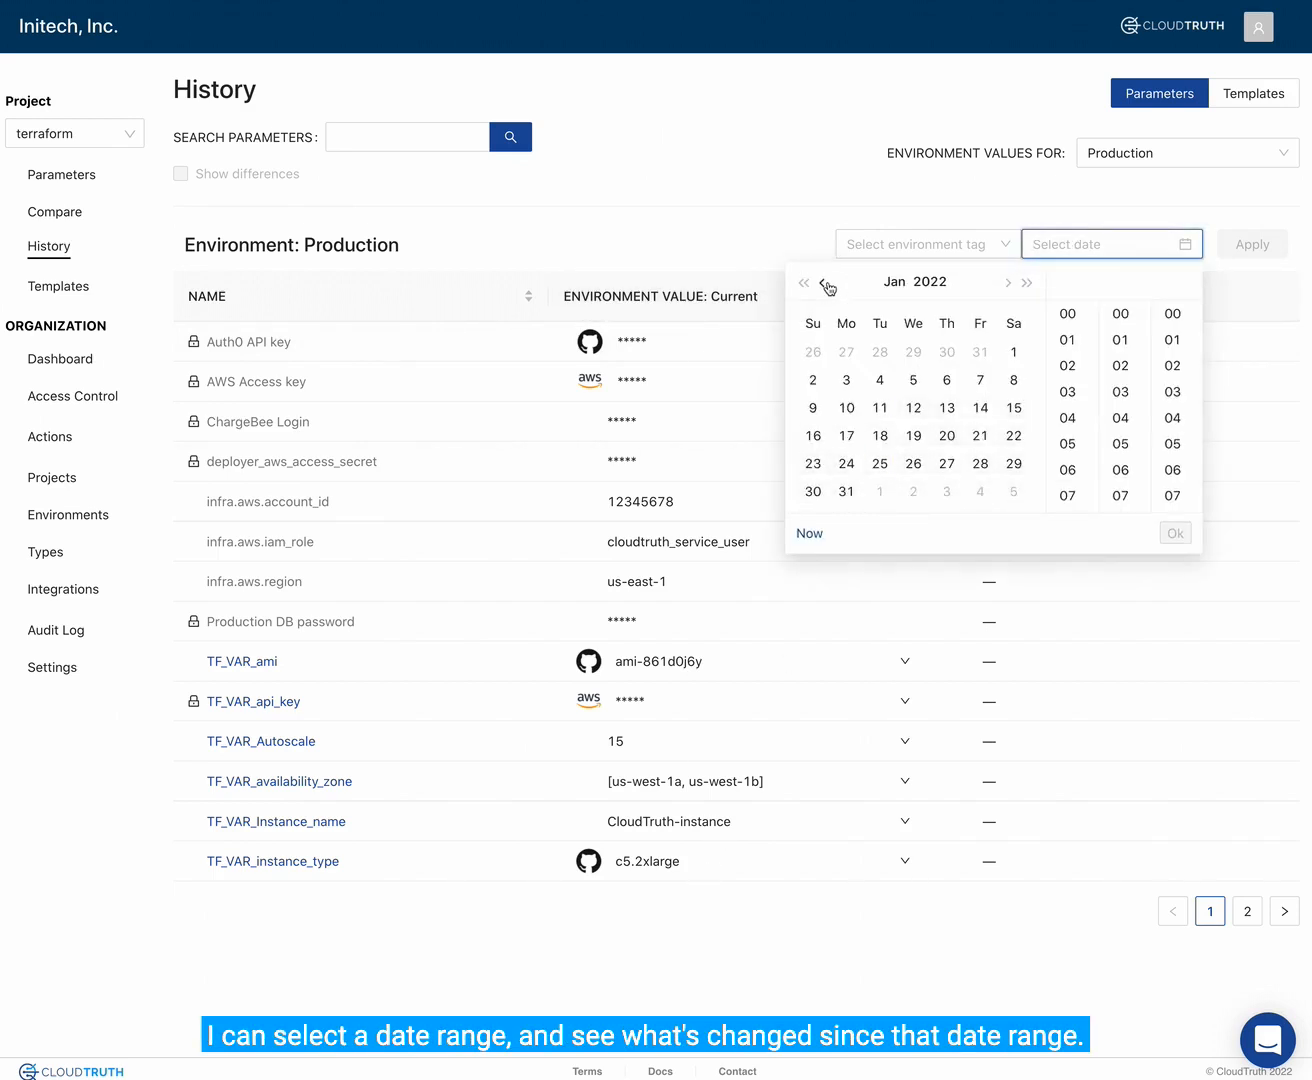
pyautogui.click(826, 285)
pyautogui.click(826, 285)
pyautogui.click(826, 285)
pyautogui.click(826, 285)
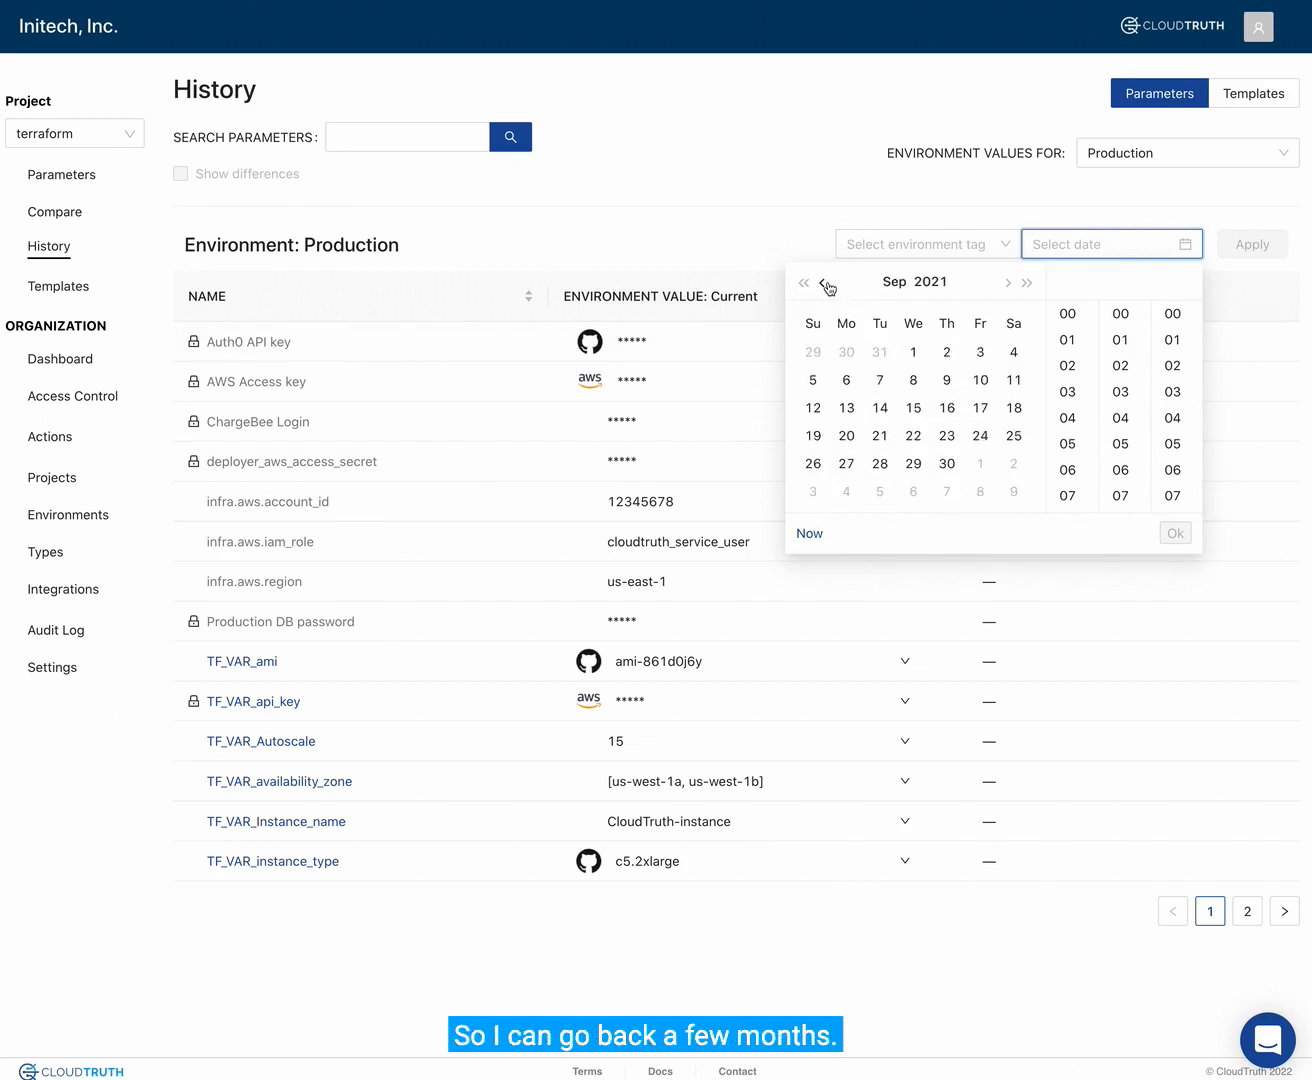
pyautogui.click(913, 350)
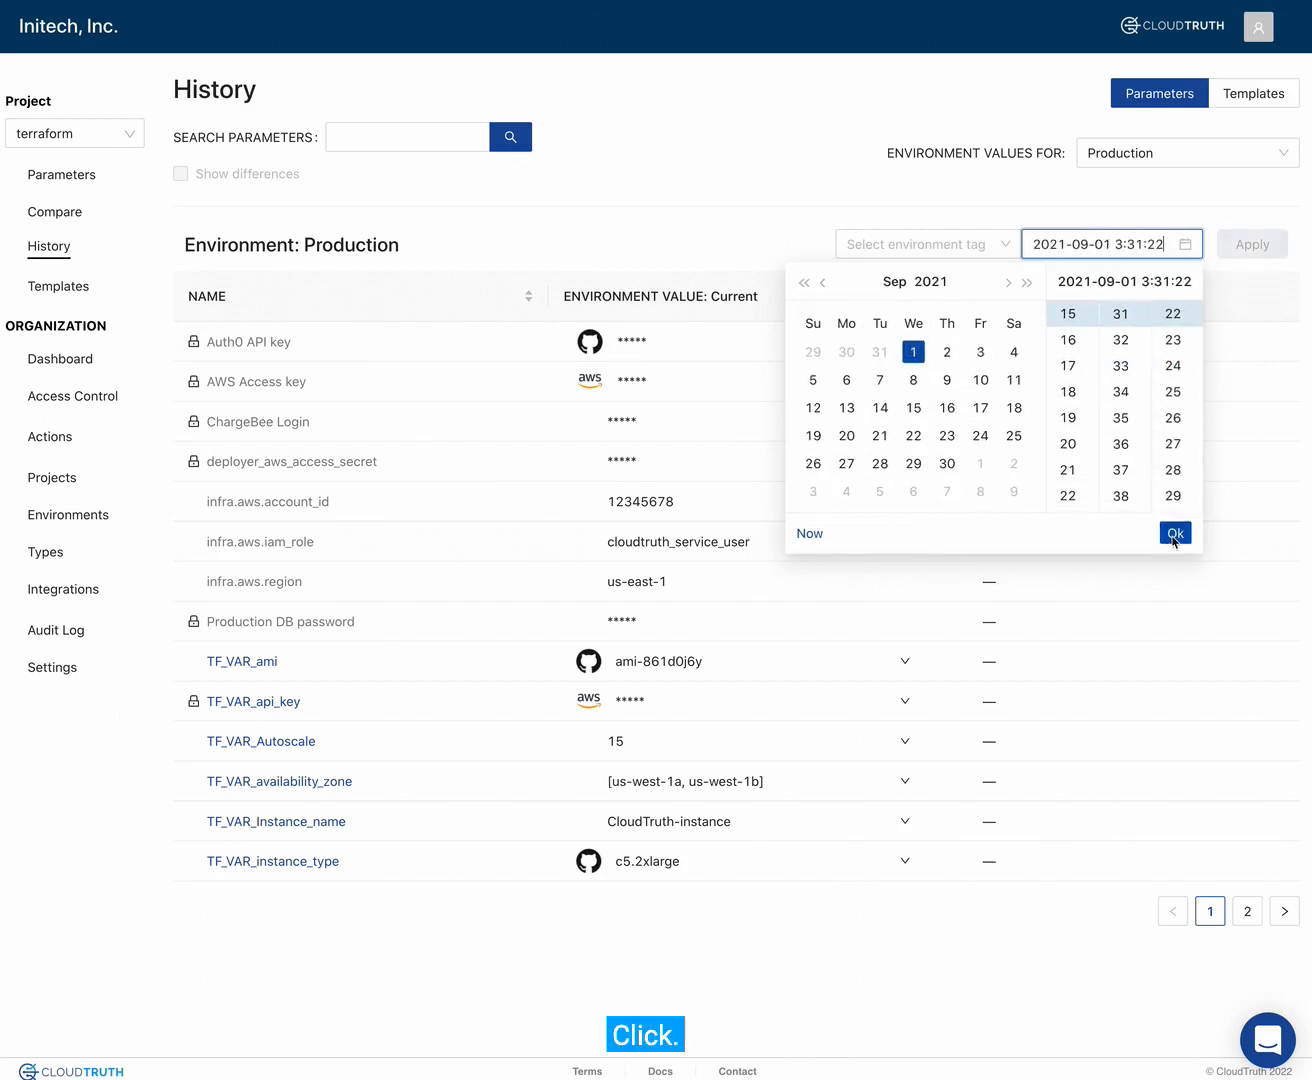
pyautogui.click(1173, 534)
pyautogui.click(1252, 244)
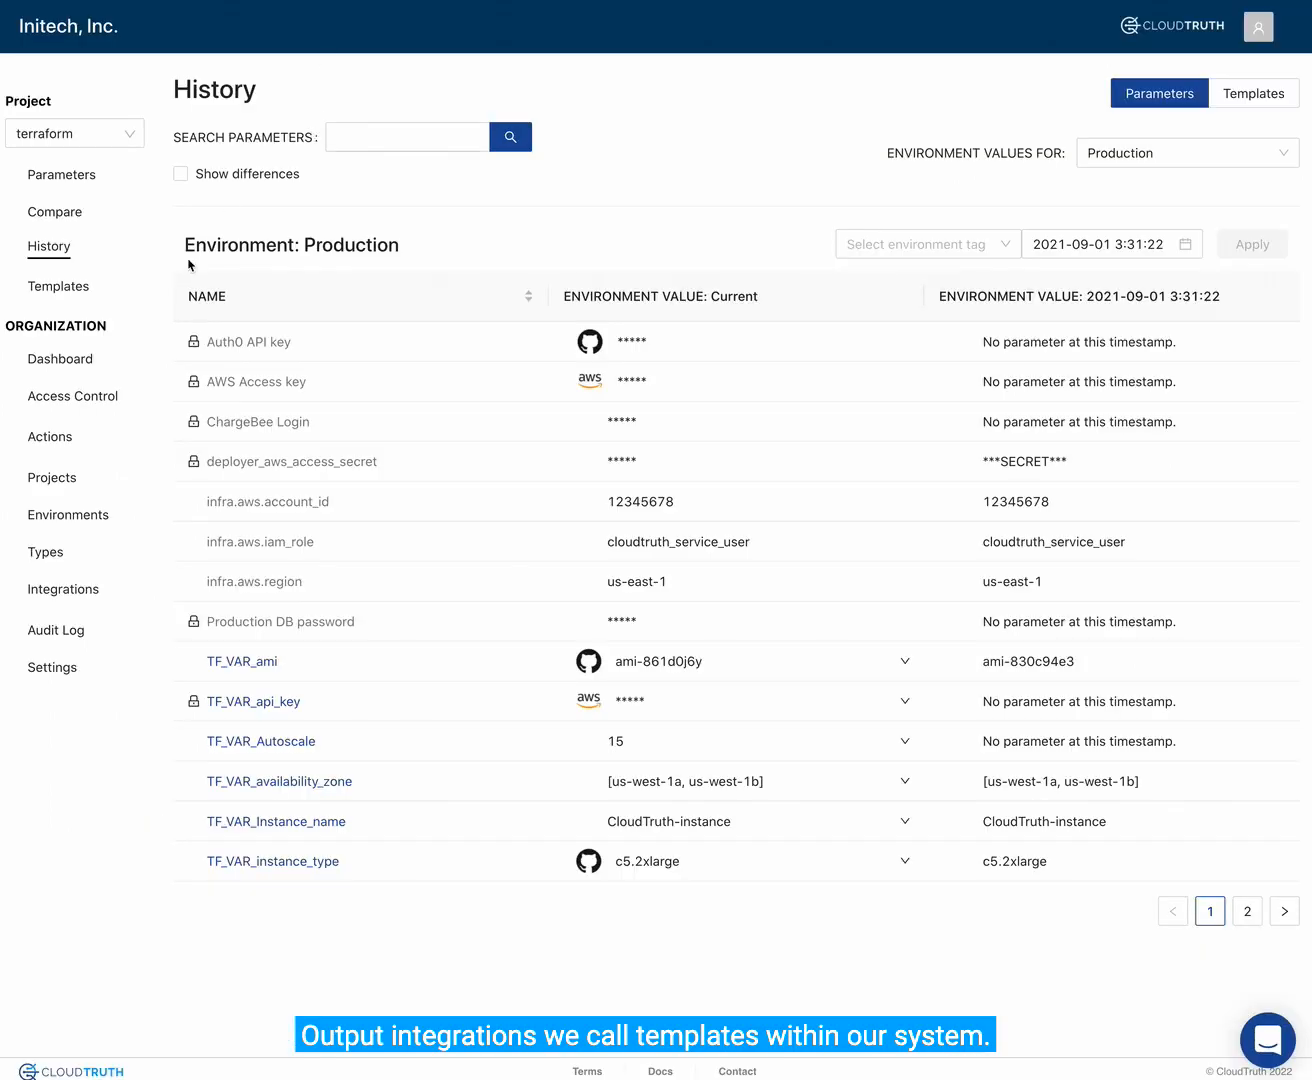
# - Open the terraform project's tf_vars sample template for editing
pyautogui.click(61, 288)
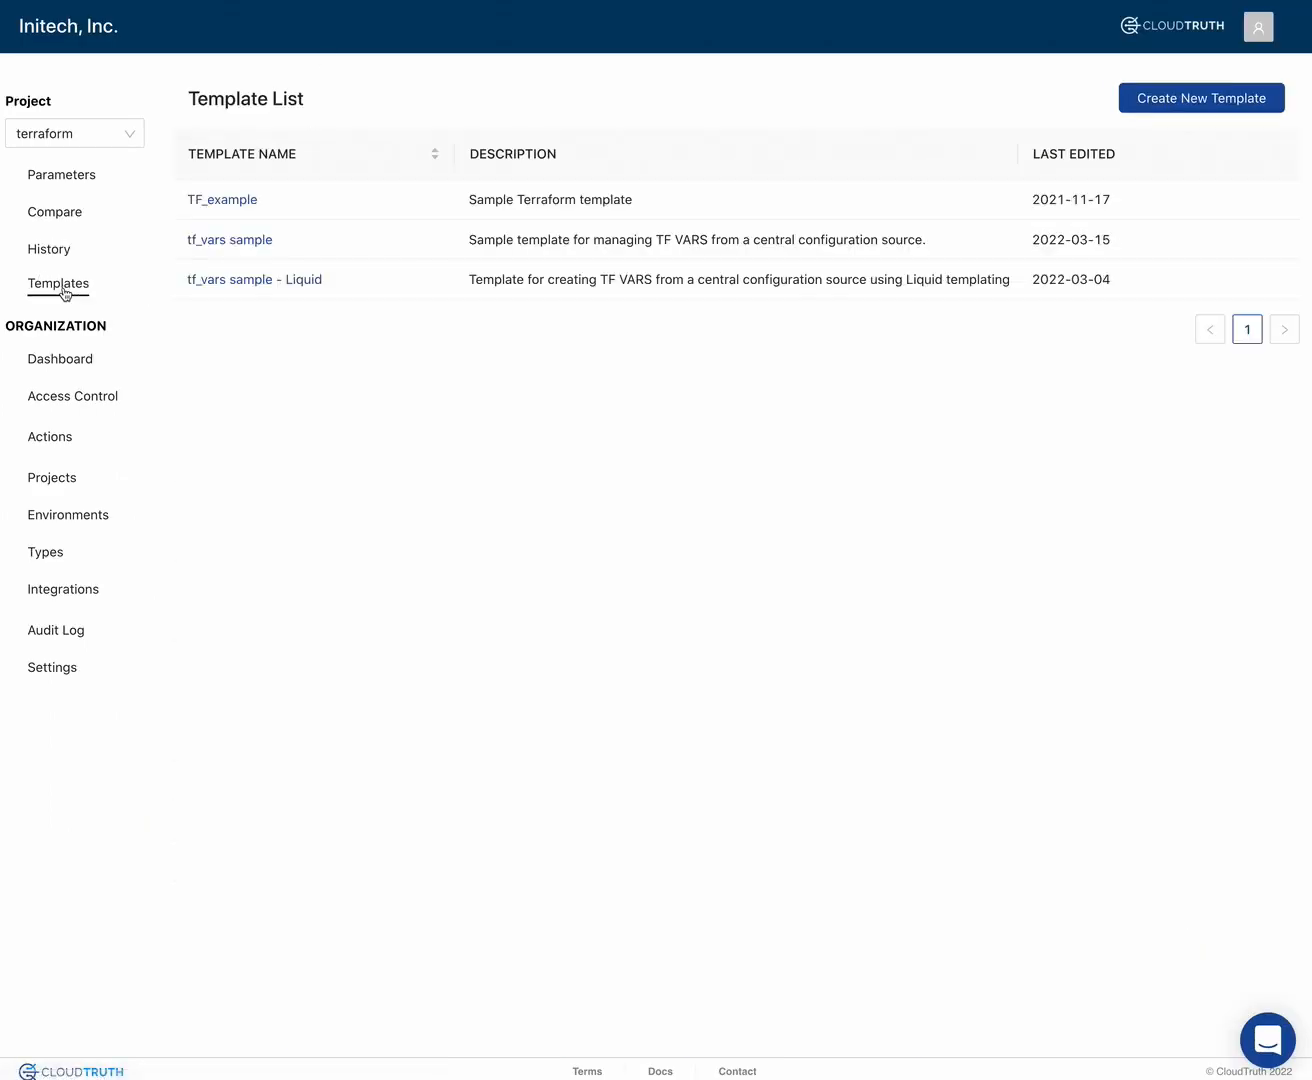
pyautogui.click(246, 244)
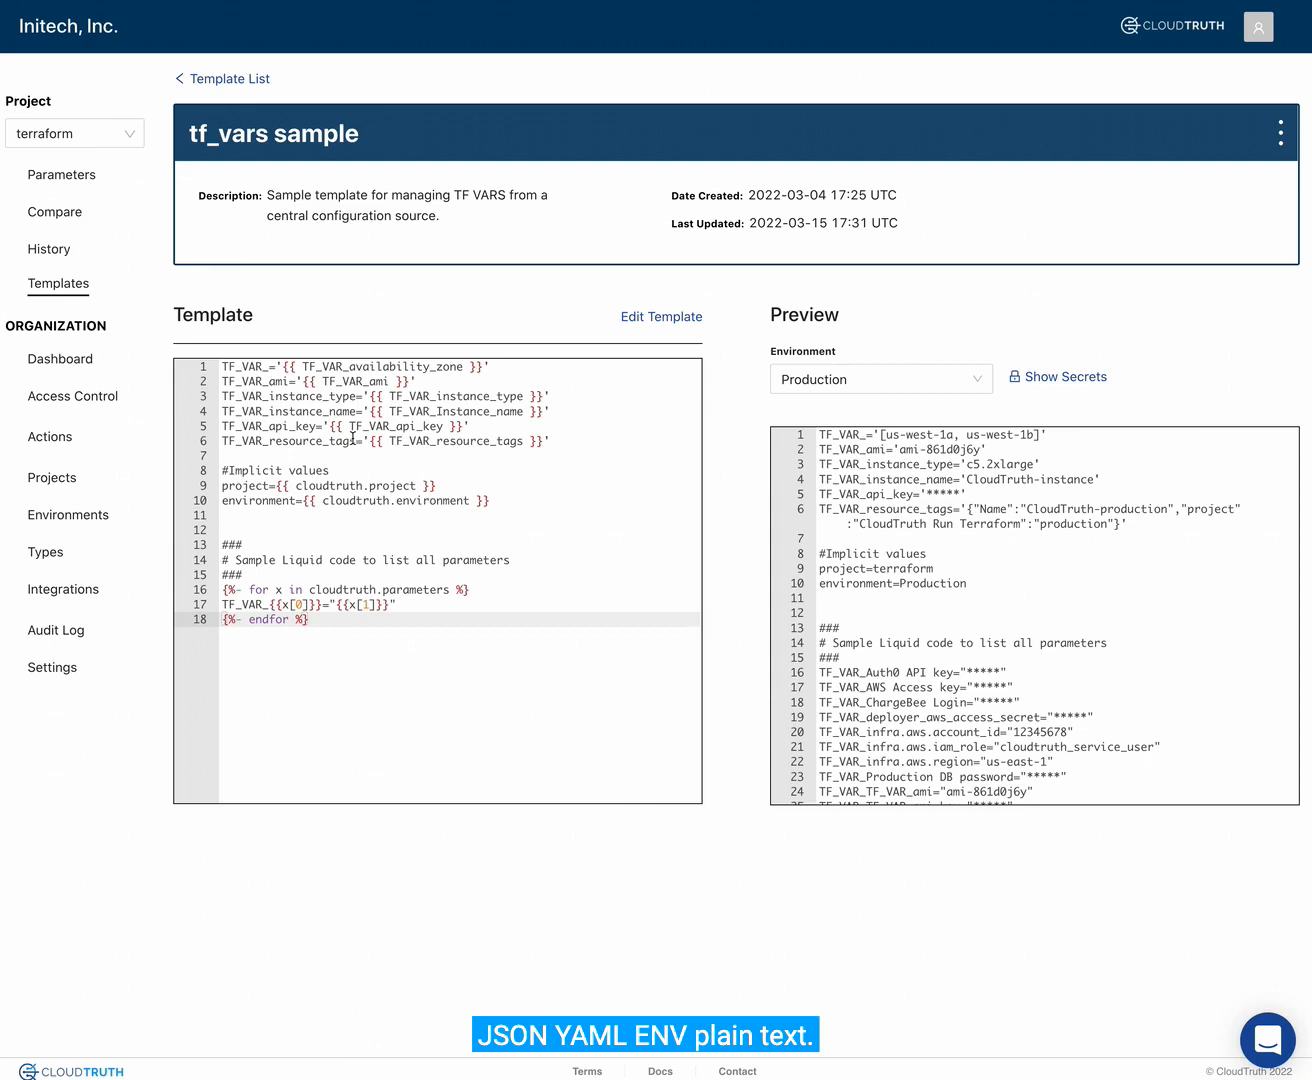
pyautogui.click(638, 317)
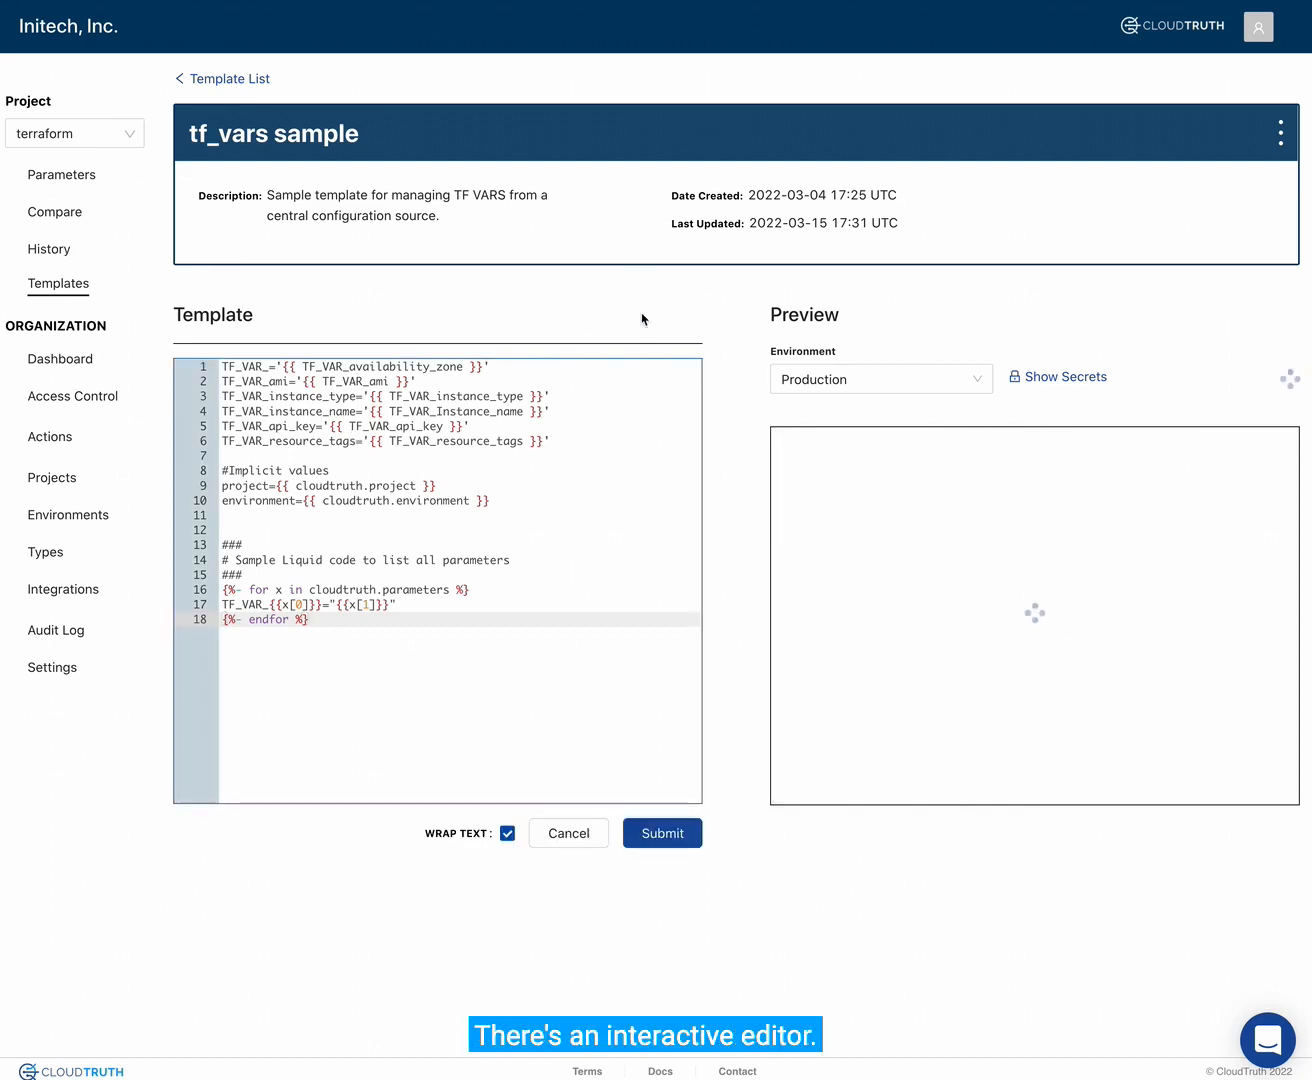
# - Enter TF before the availability zone reference on the template's first line, browse the suggested parameters and templates, and remove the entered text
pyautogui.click(305, 367)
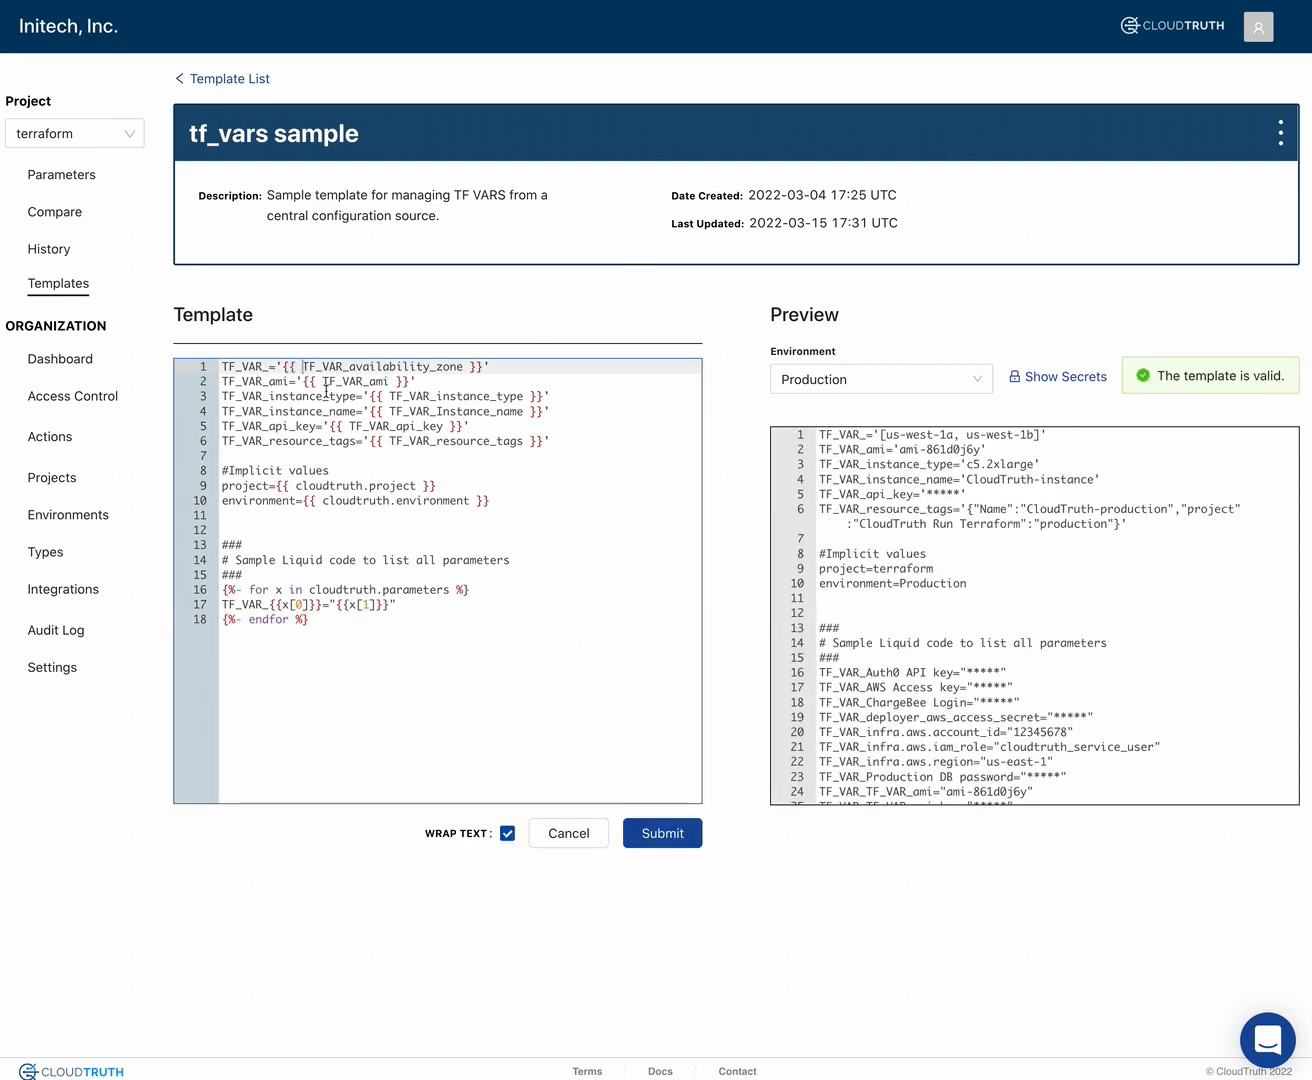
pyautogui.write('TF')
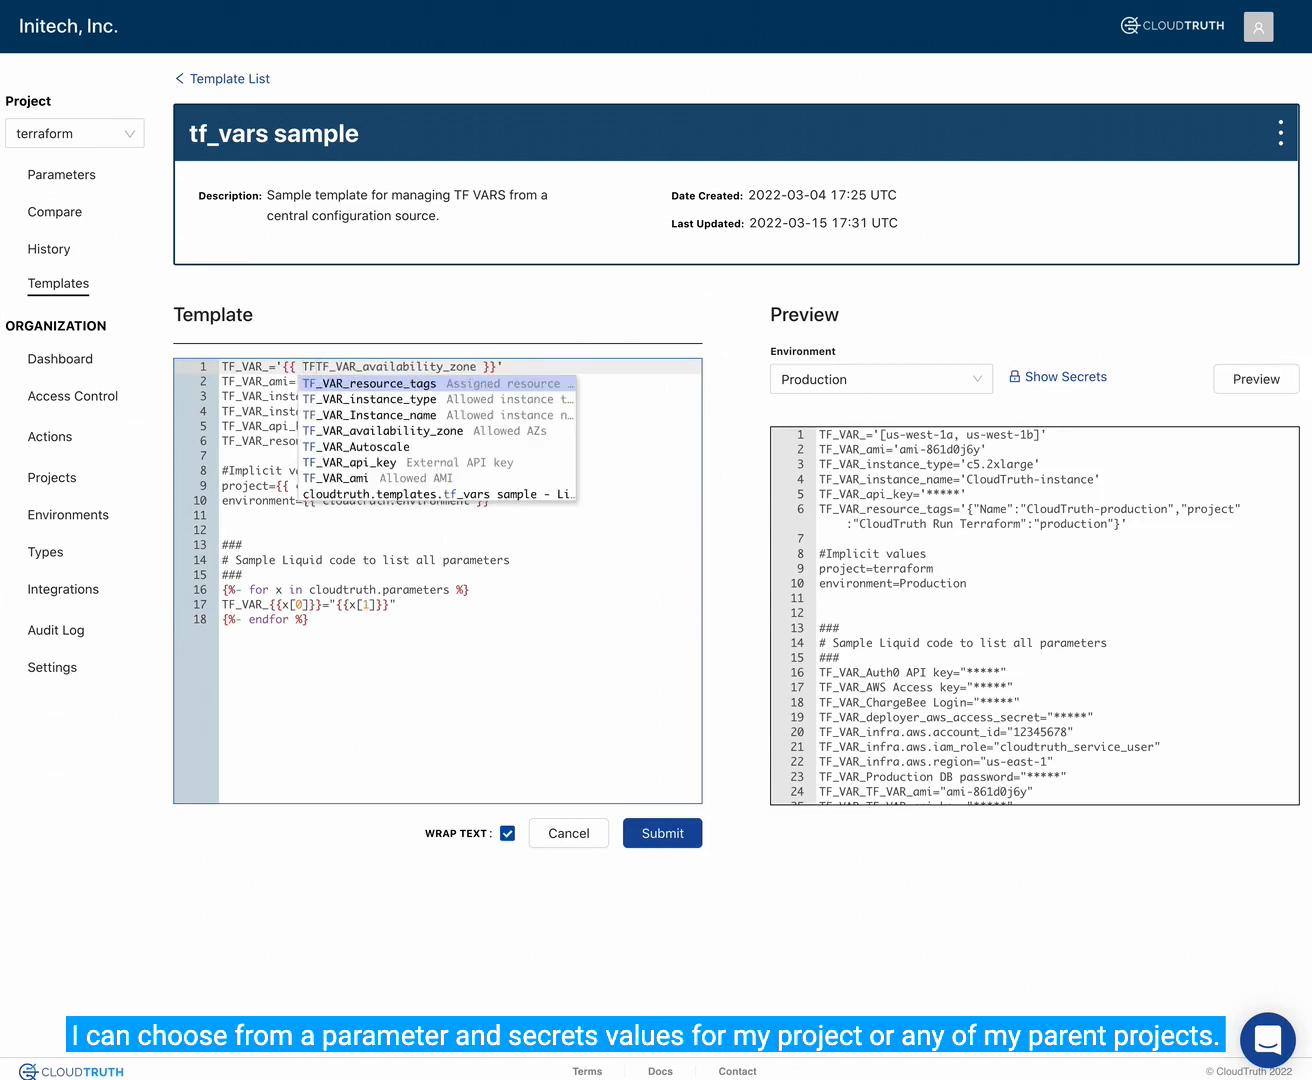
pyautogui.press('Down')
pyautogui.press('Down')
pyautogui.press('Down')
pyautogui.press('Down')
pyautogui.press('Down')
pyautogui.press('Down')
pyautogui.press('Down')
pyautogui.press('Down')
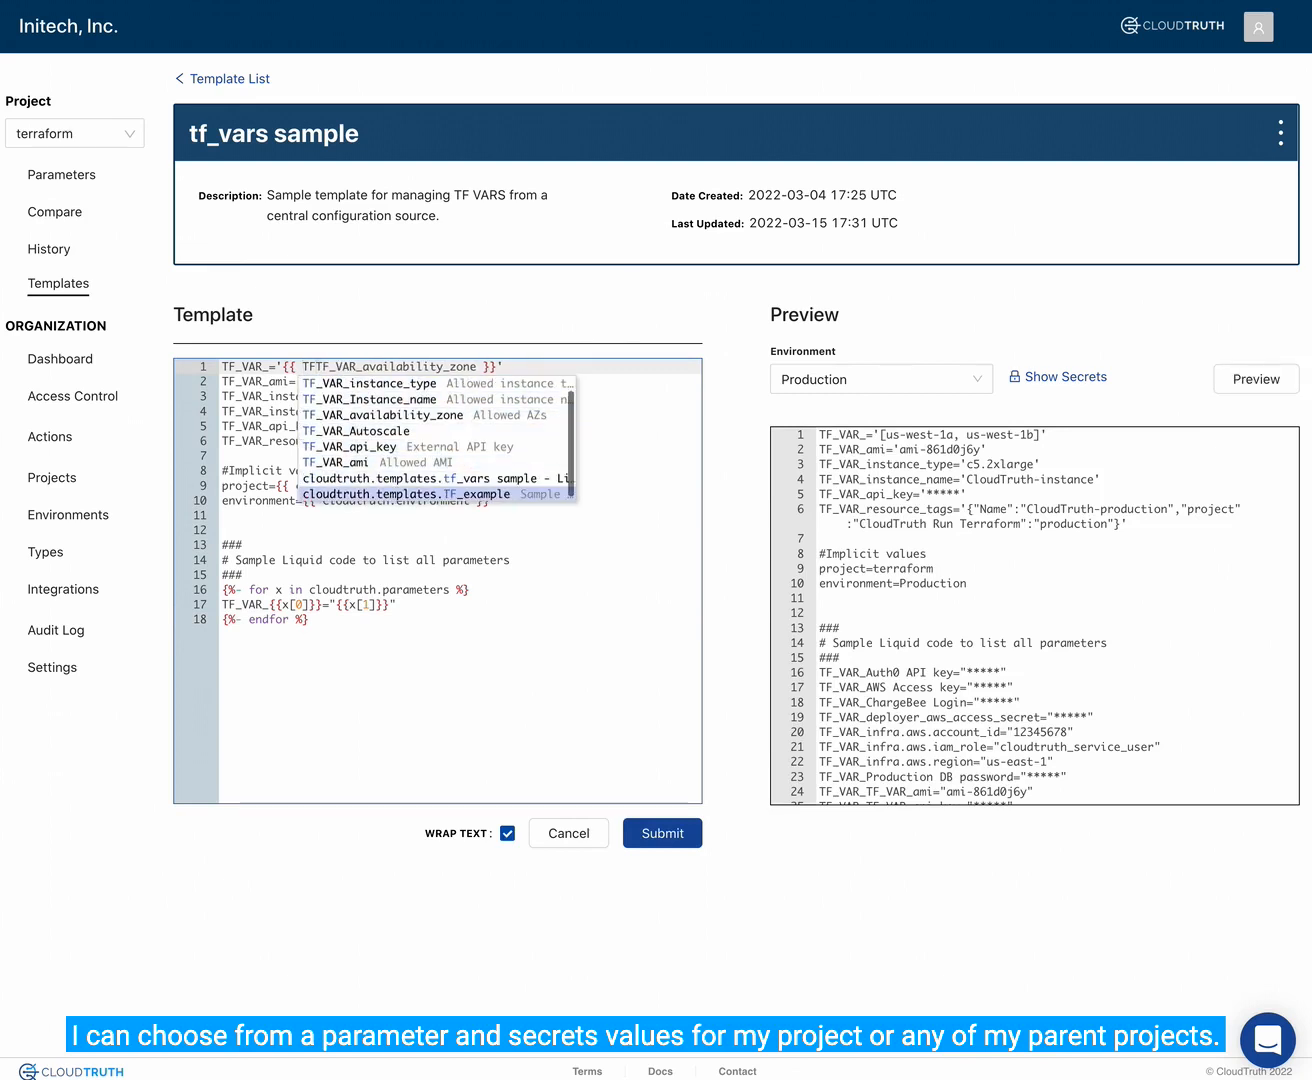
pyautogui.press('Down')
pyautogui.press('Up')
pyautogui.press('Up')
pyautogui.press('Up')
pyautogui.press('Up')
pyautogui.press('Up')
pyautogui.press('Up')
pyautogui.press('Up')
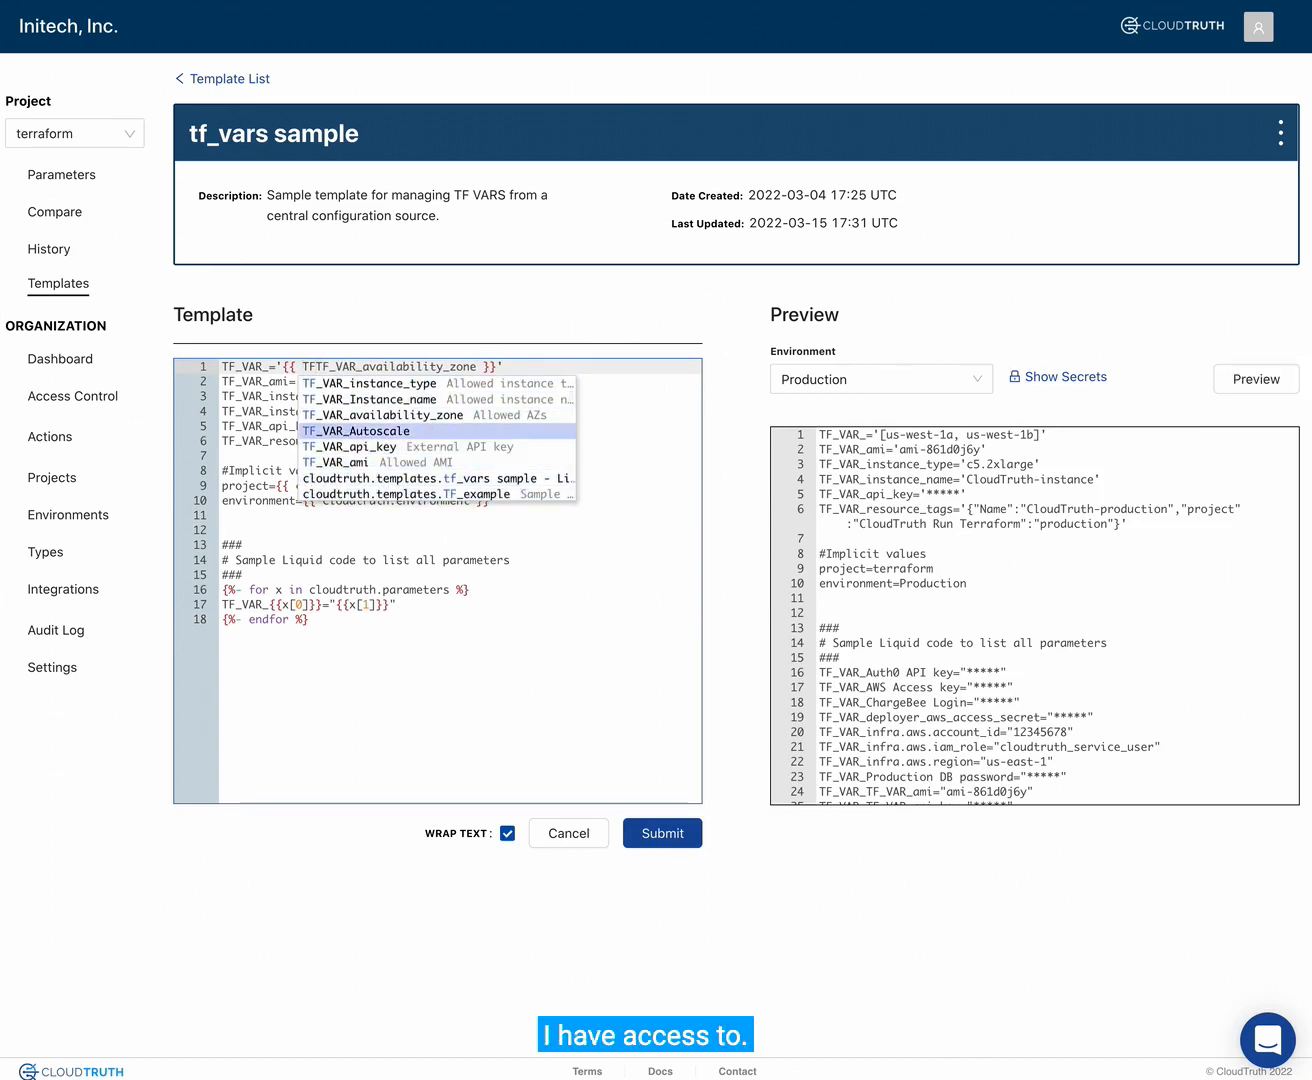
pyautogui.press('Up')
pyautogui.press('BackSpace')
pyautogui.press('BackSpace')
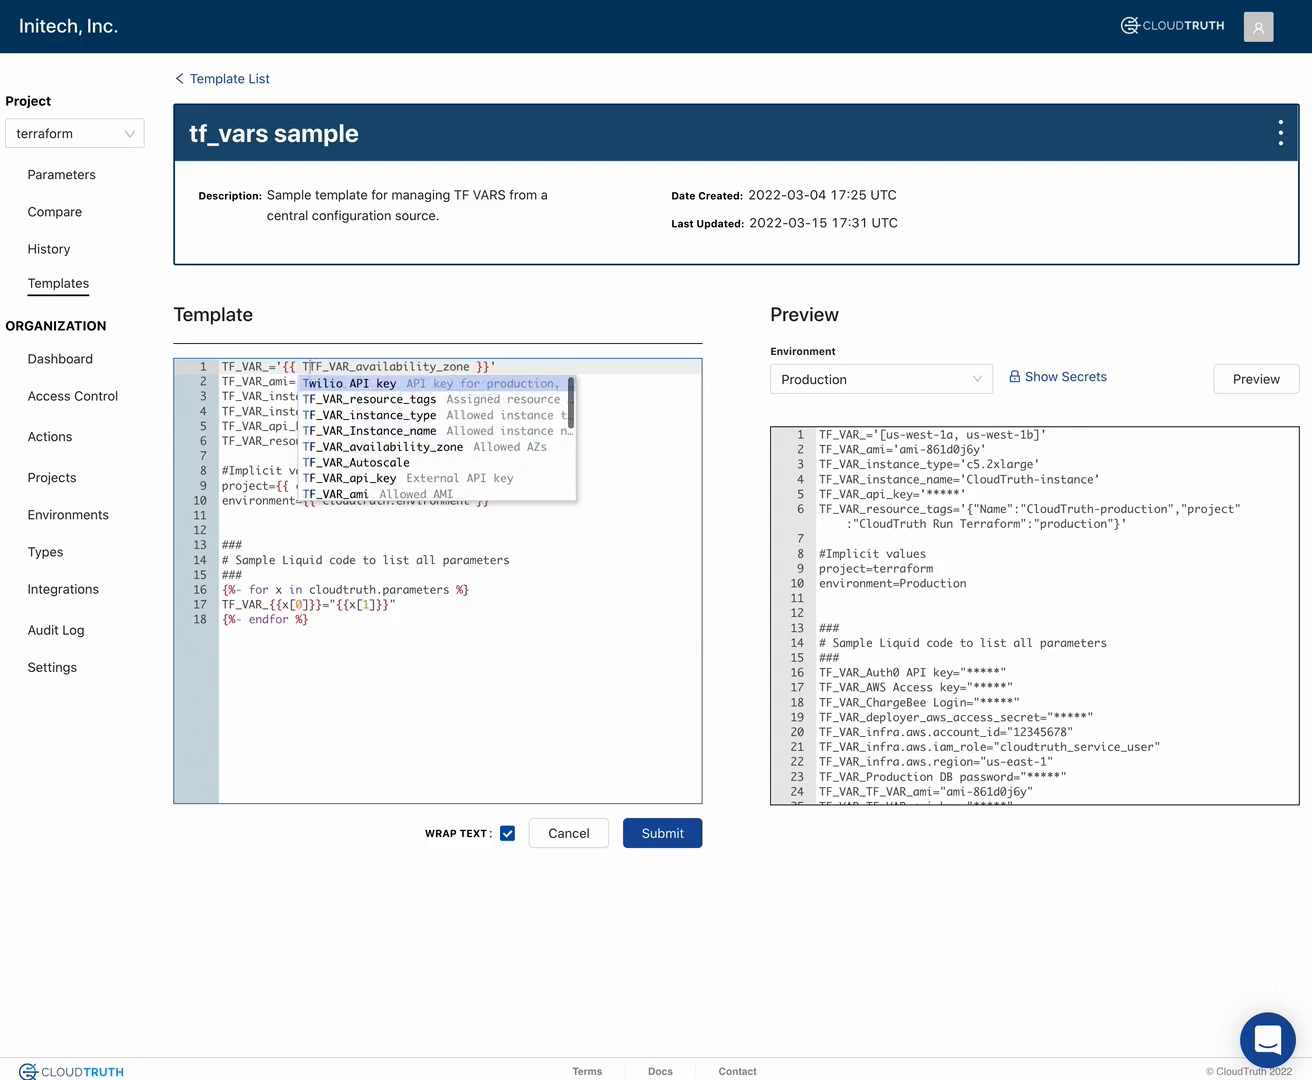
pyautogui.press('Escape')
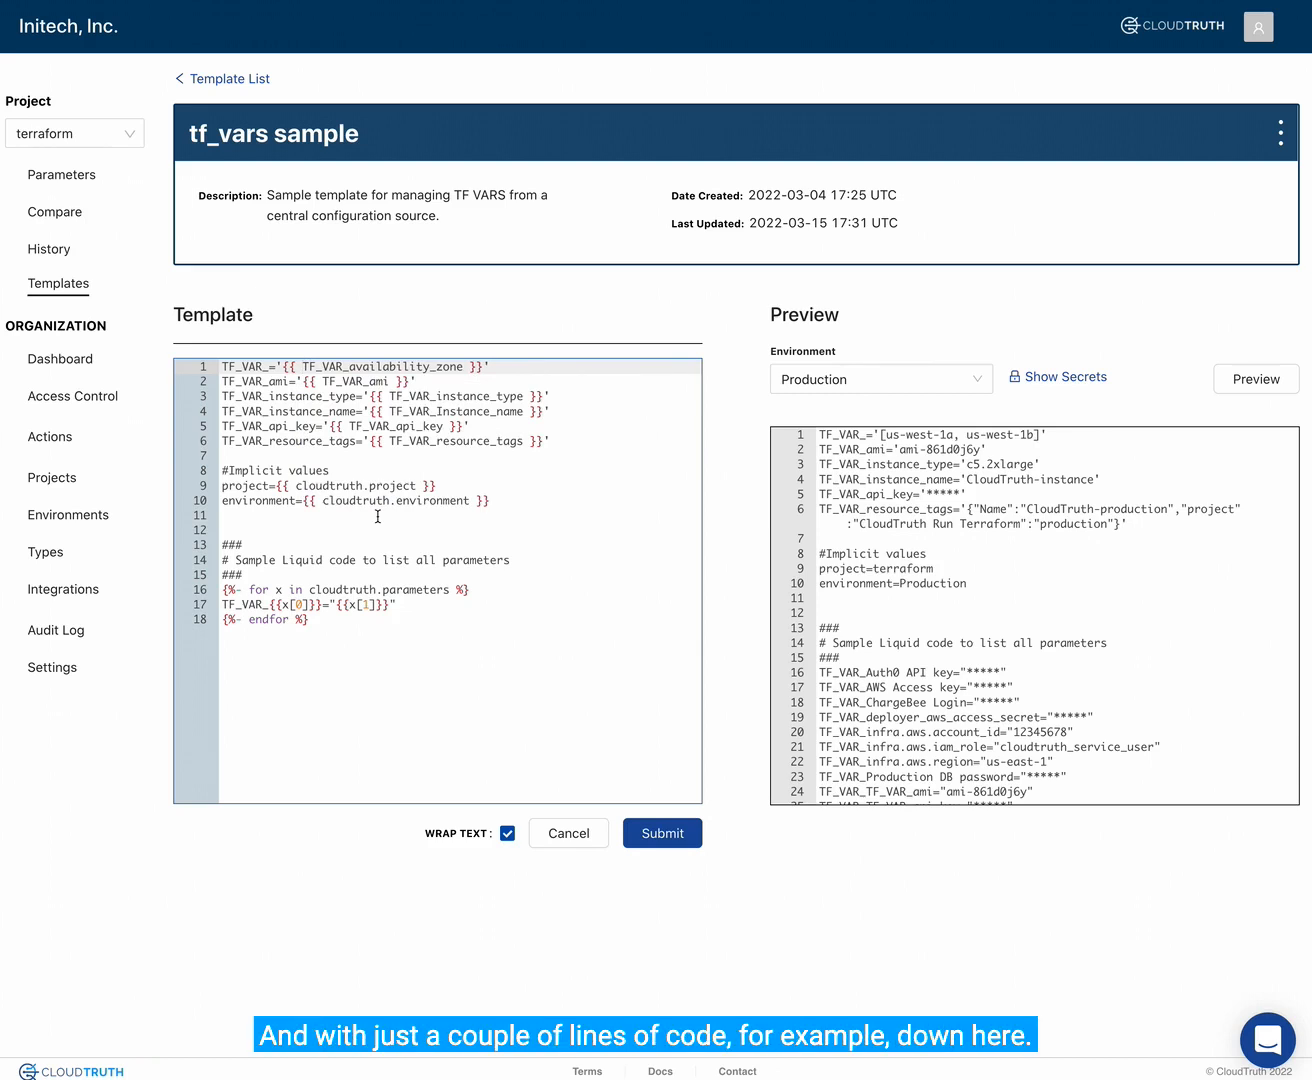
# - Review the template's Liquid loop over all parameters and its implicit project and environment values, and submit the template
pyautogui.moveTo(222, 588); pyautogui.dragTo(299, 636)
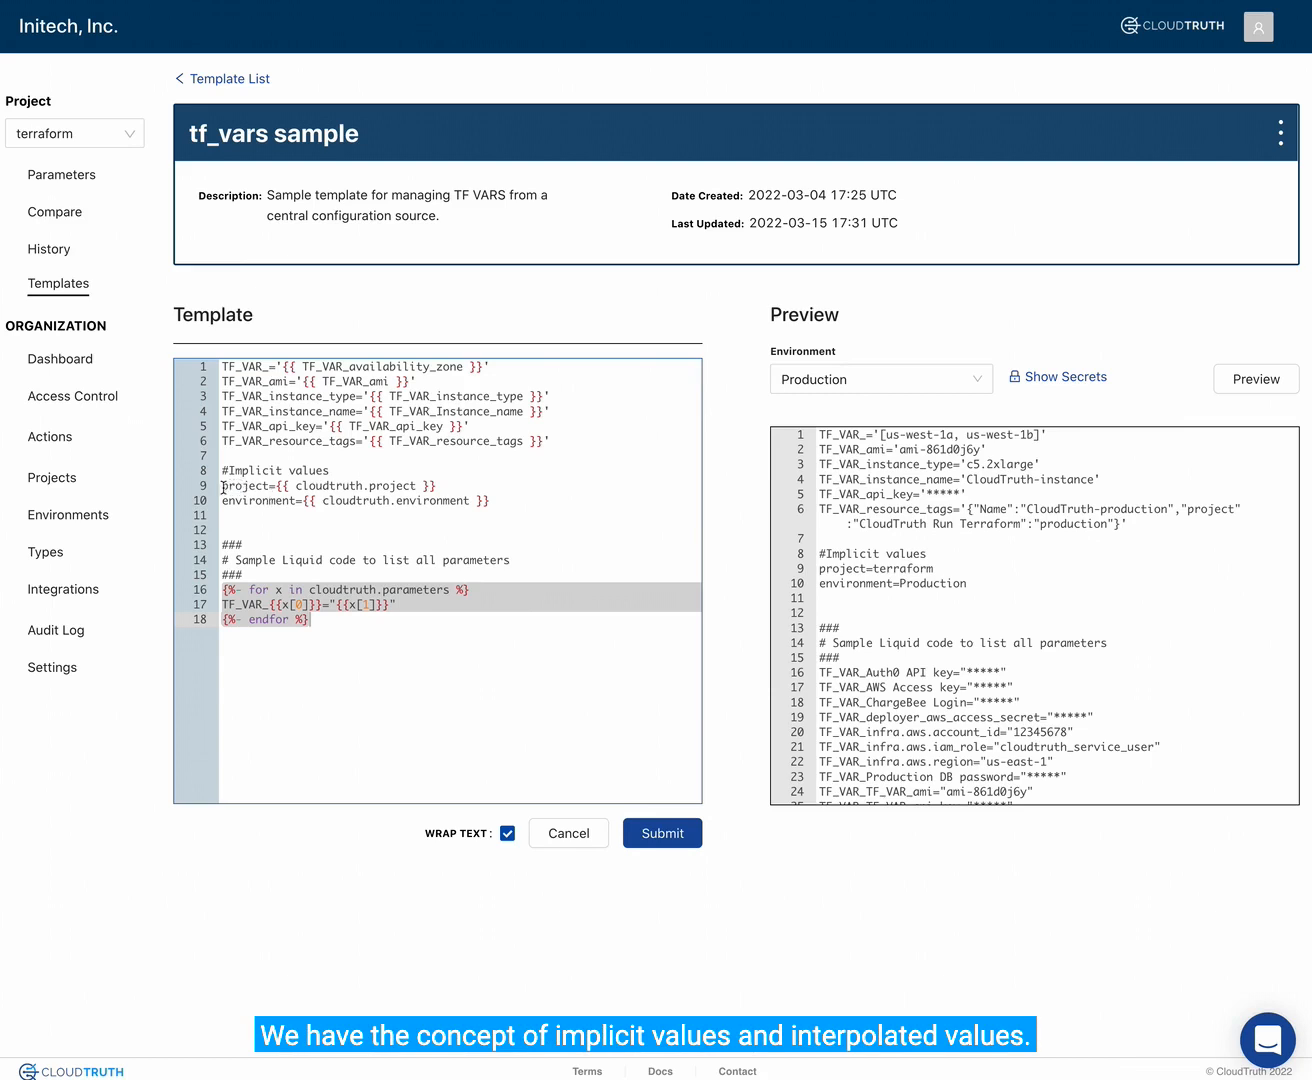
pyautogui.moveTo(222, 487); pyautogui.dragTo(410, 505)
pyautogui.click(410, 512)
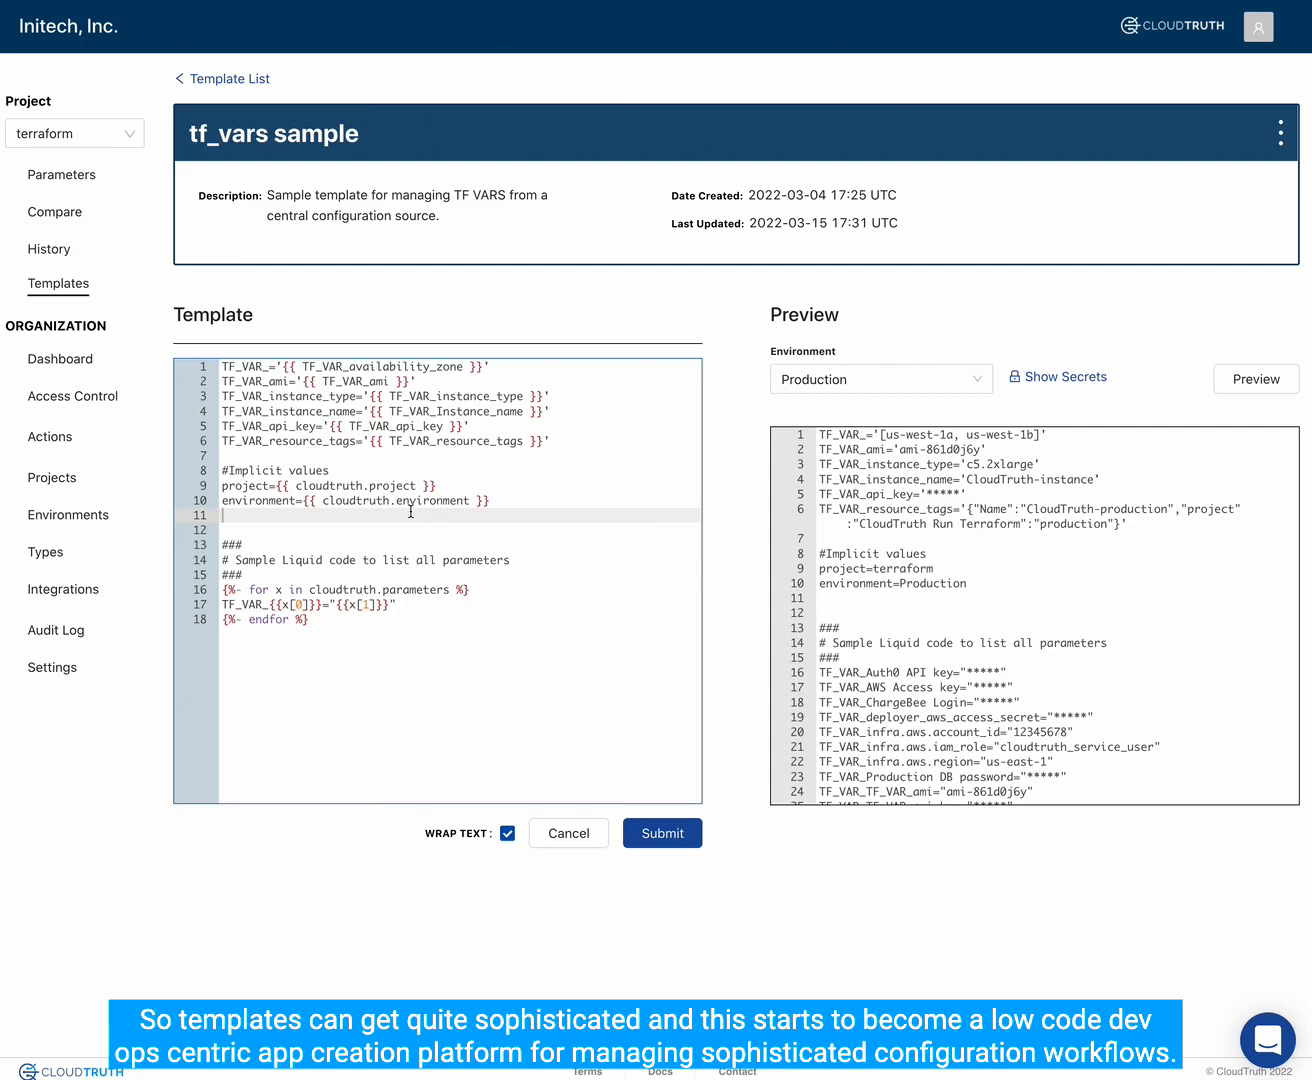
pyautogui.click(660, 836)
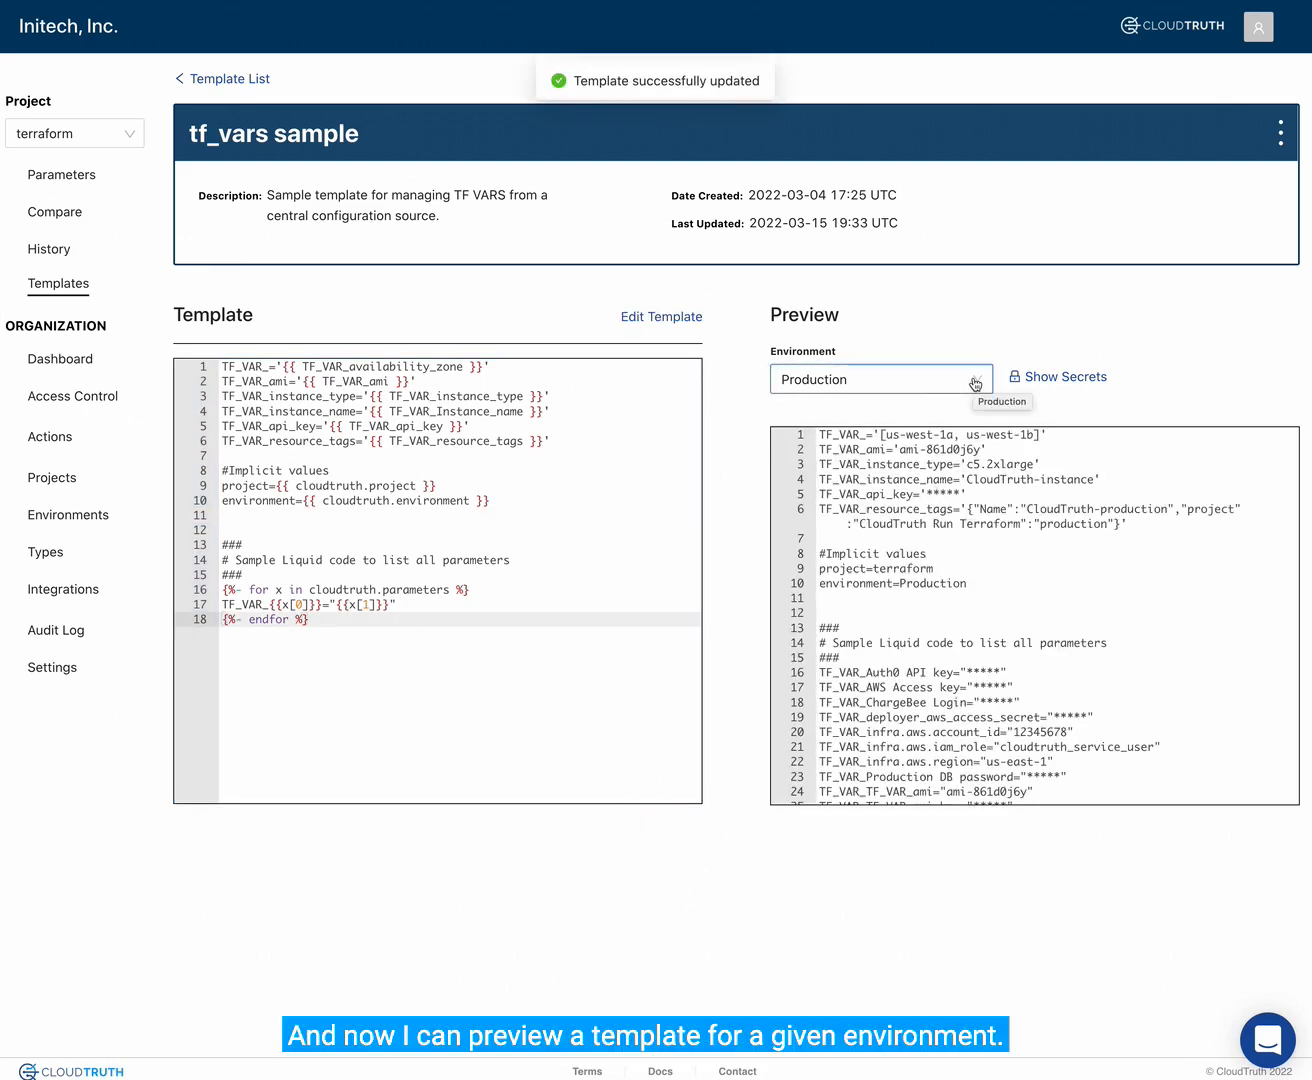
# - Preview the template for the Development environment and check the instance type, the AMI and the list of all parameters
pyautogui.click(975, 384)
pyautogui.click(892, 442)
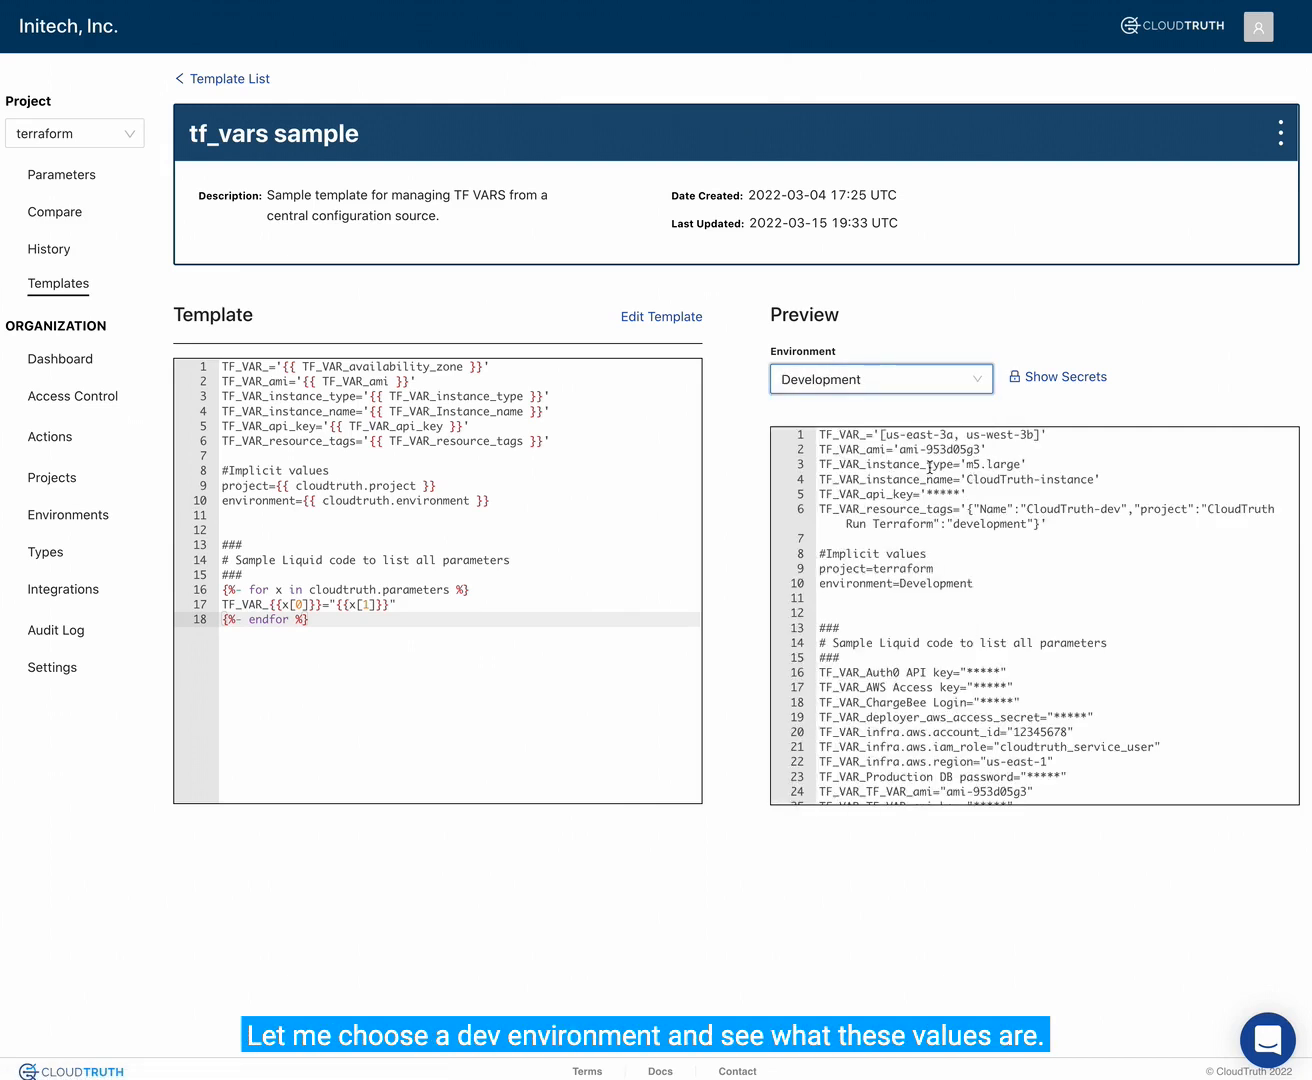
pyautogui.moveTo(964, 465); pyautogui.dragTo(1019, 465)
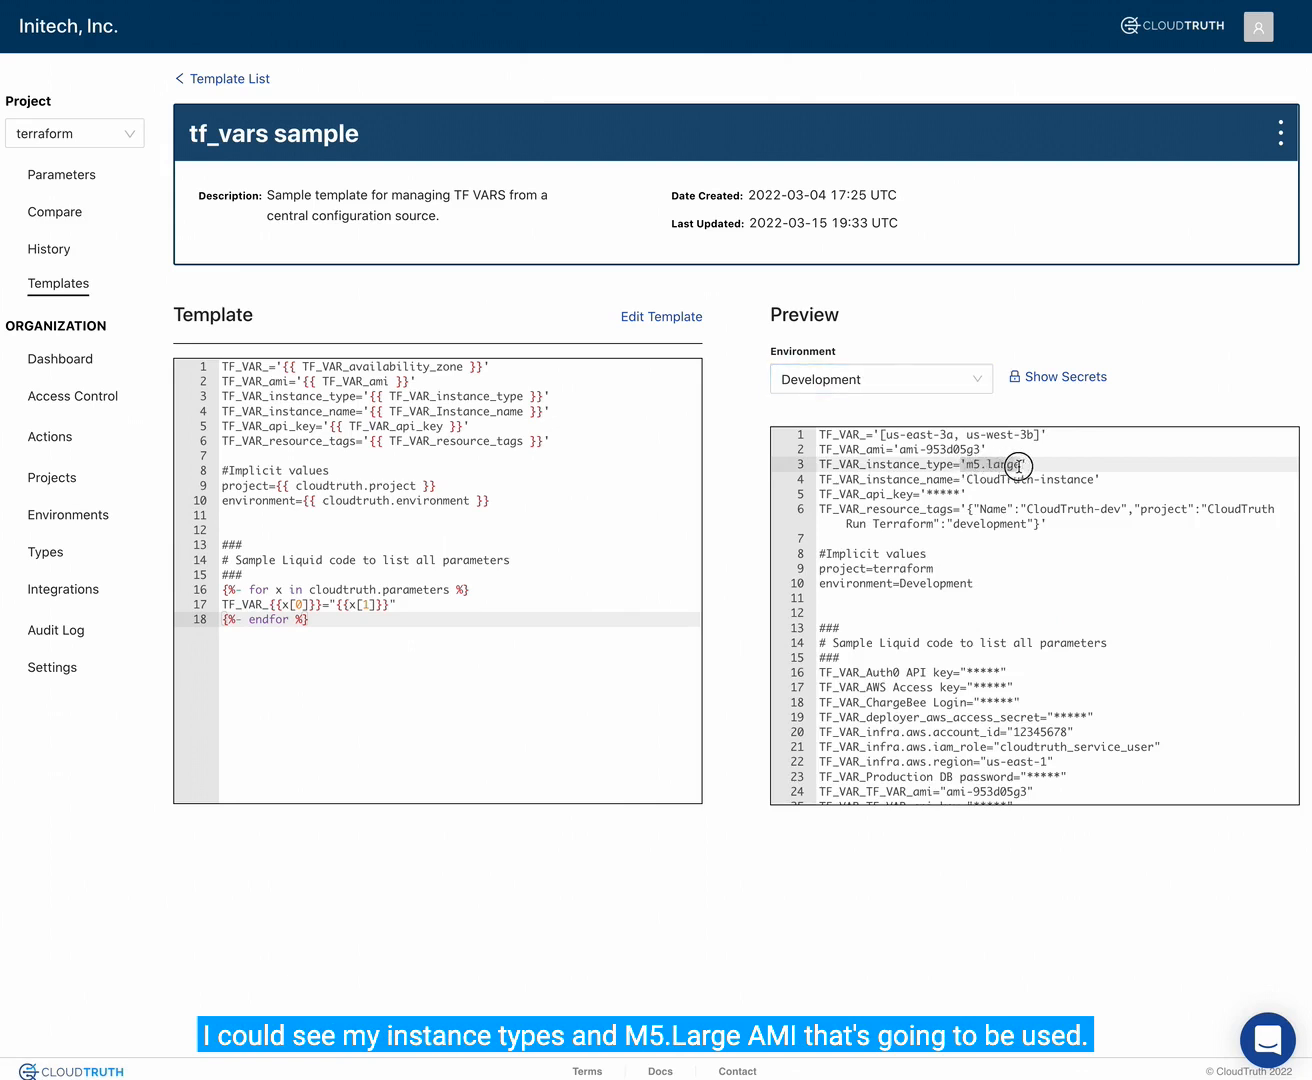
pyautogui.moveTo(900, 450); pyautogui.dragTo(976, 450)
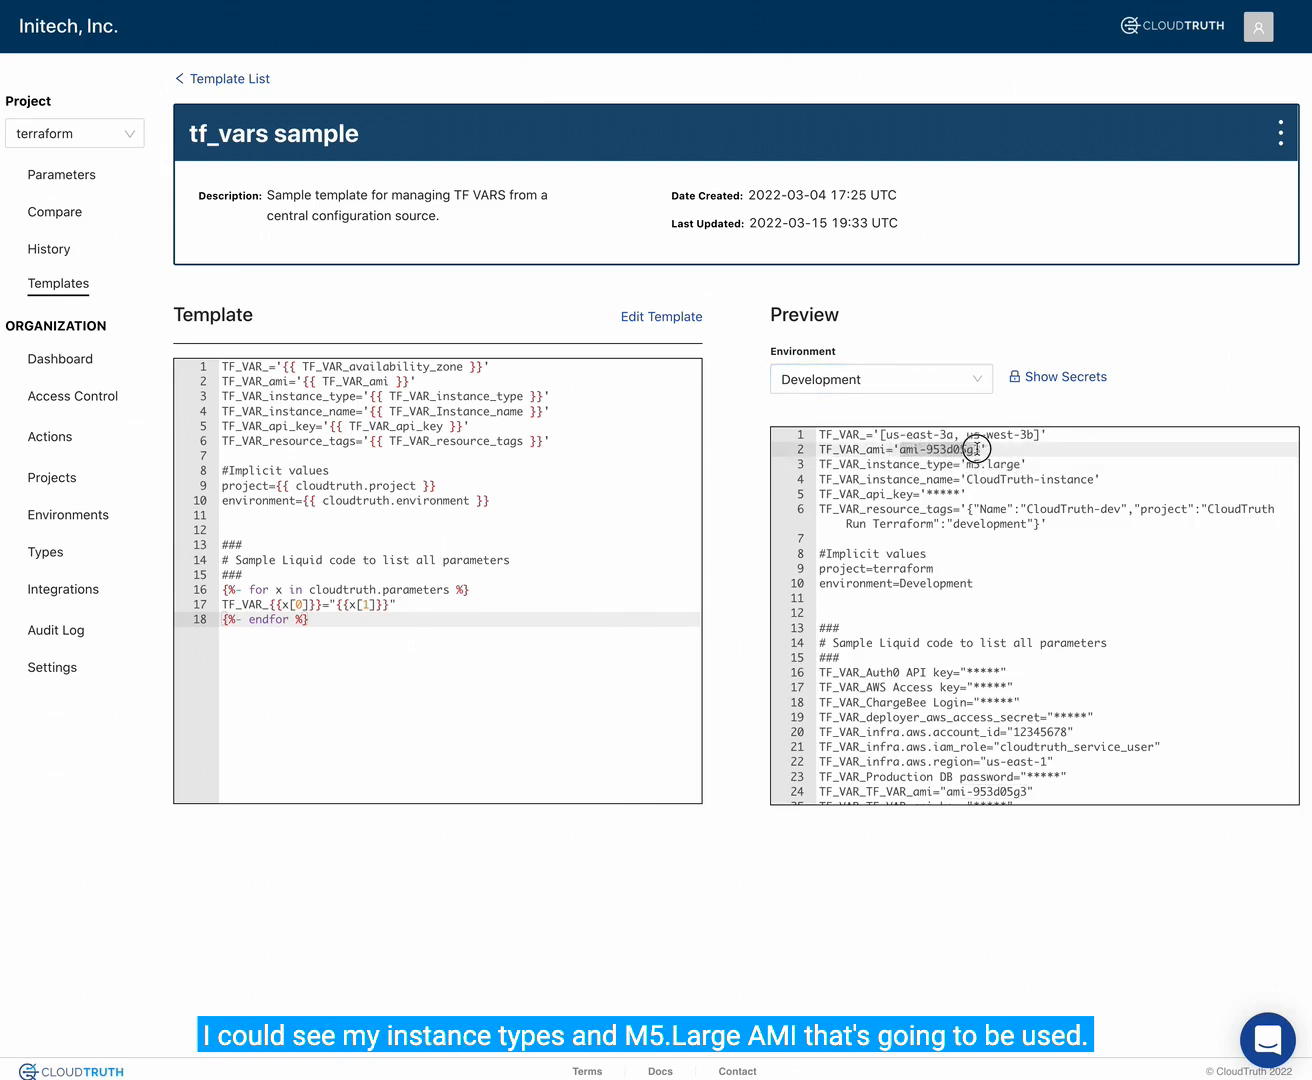
pyautogui.scroll(-2, 979, 685)
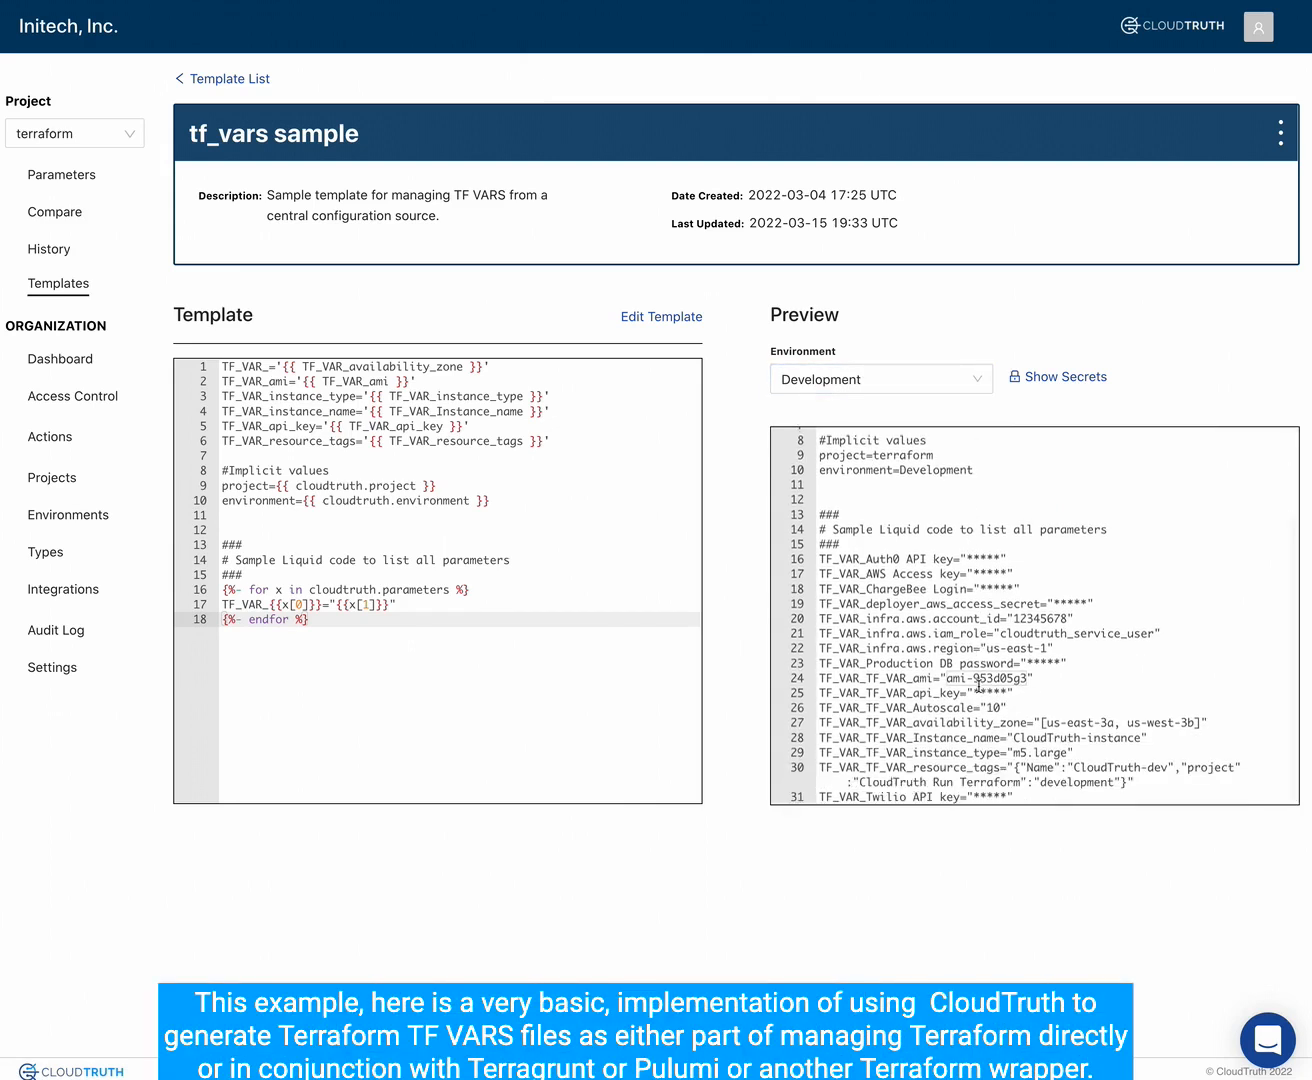
pyautogui.scroll(2, 979, 685)
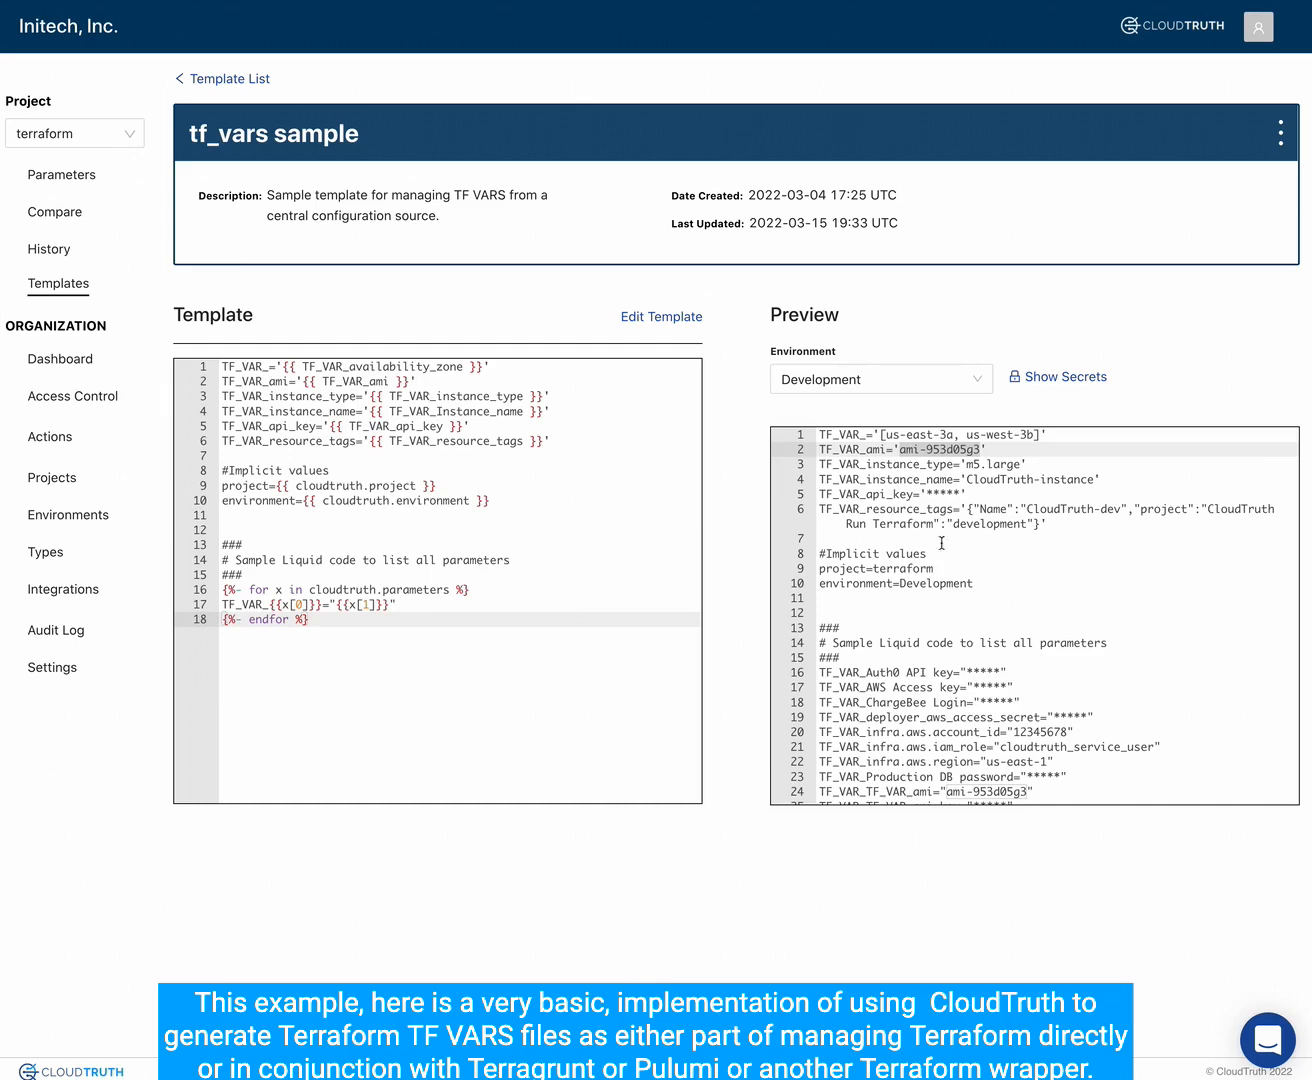
# - Preview the template for the Production environment and check its instance type and AMI values
pyautogui.click(888, 390)
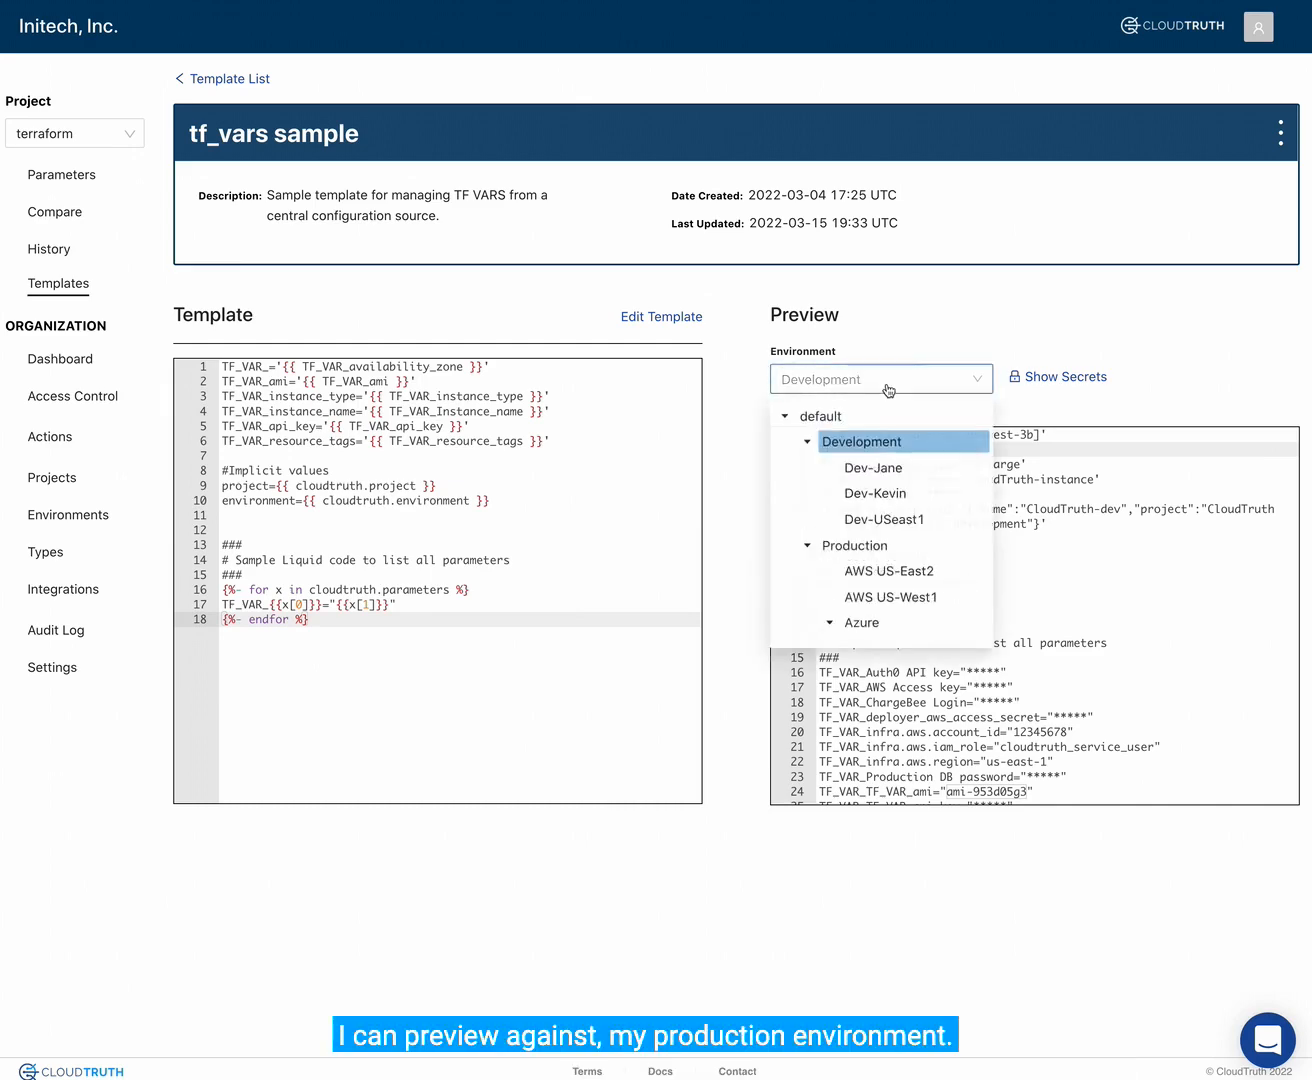
pyautogui.click(847, 546)
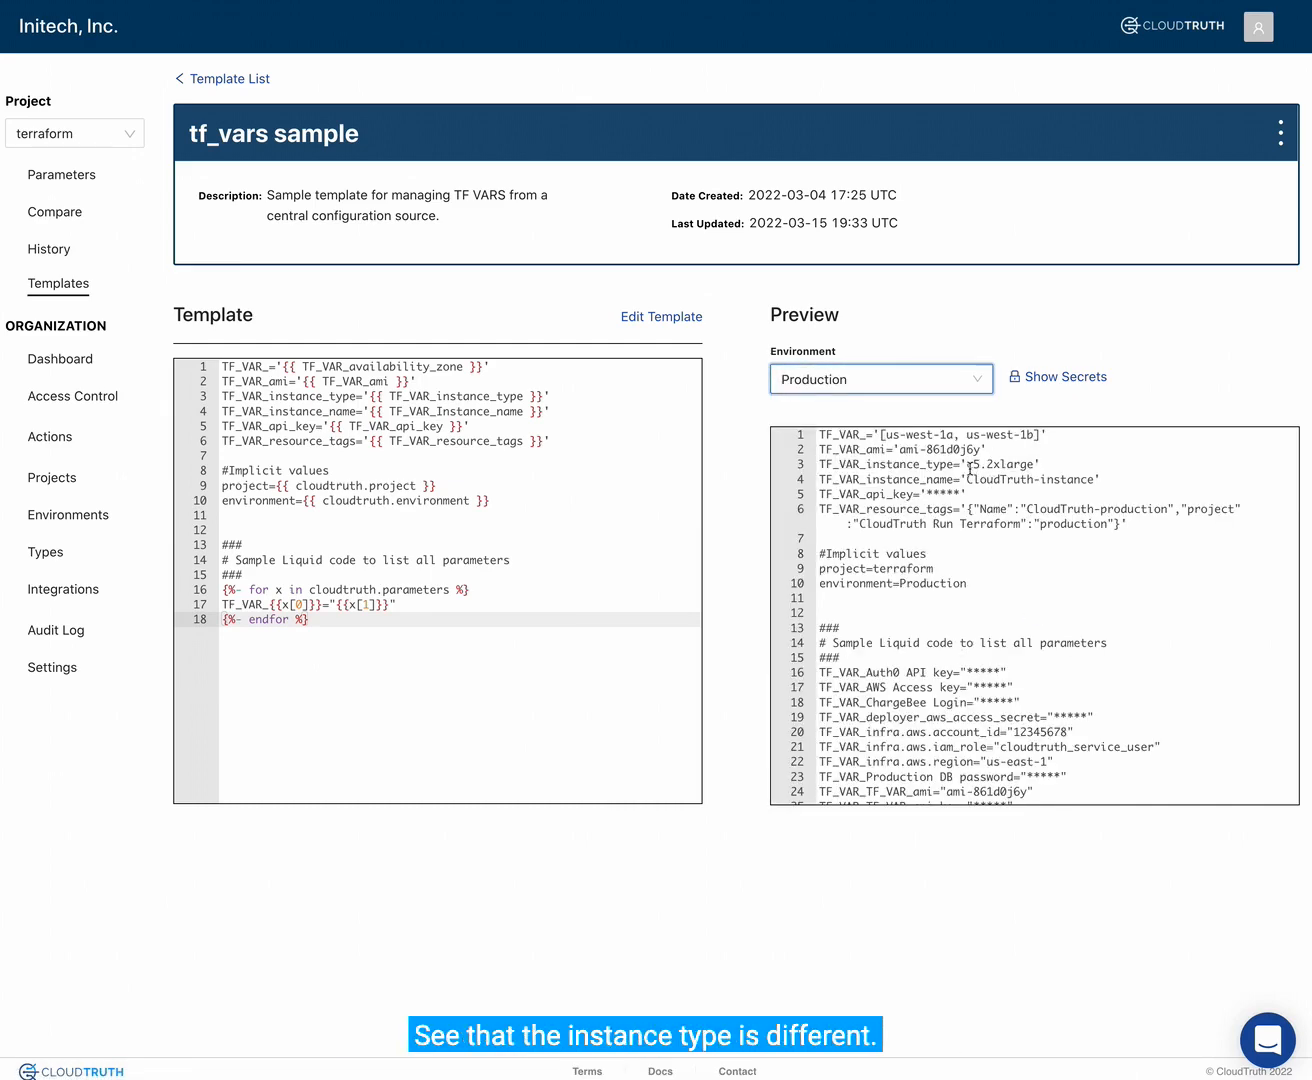
pyautogui.moveTo(967, 465); pyautogui.dragTo(1034, 465)
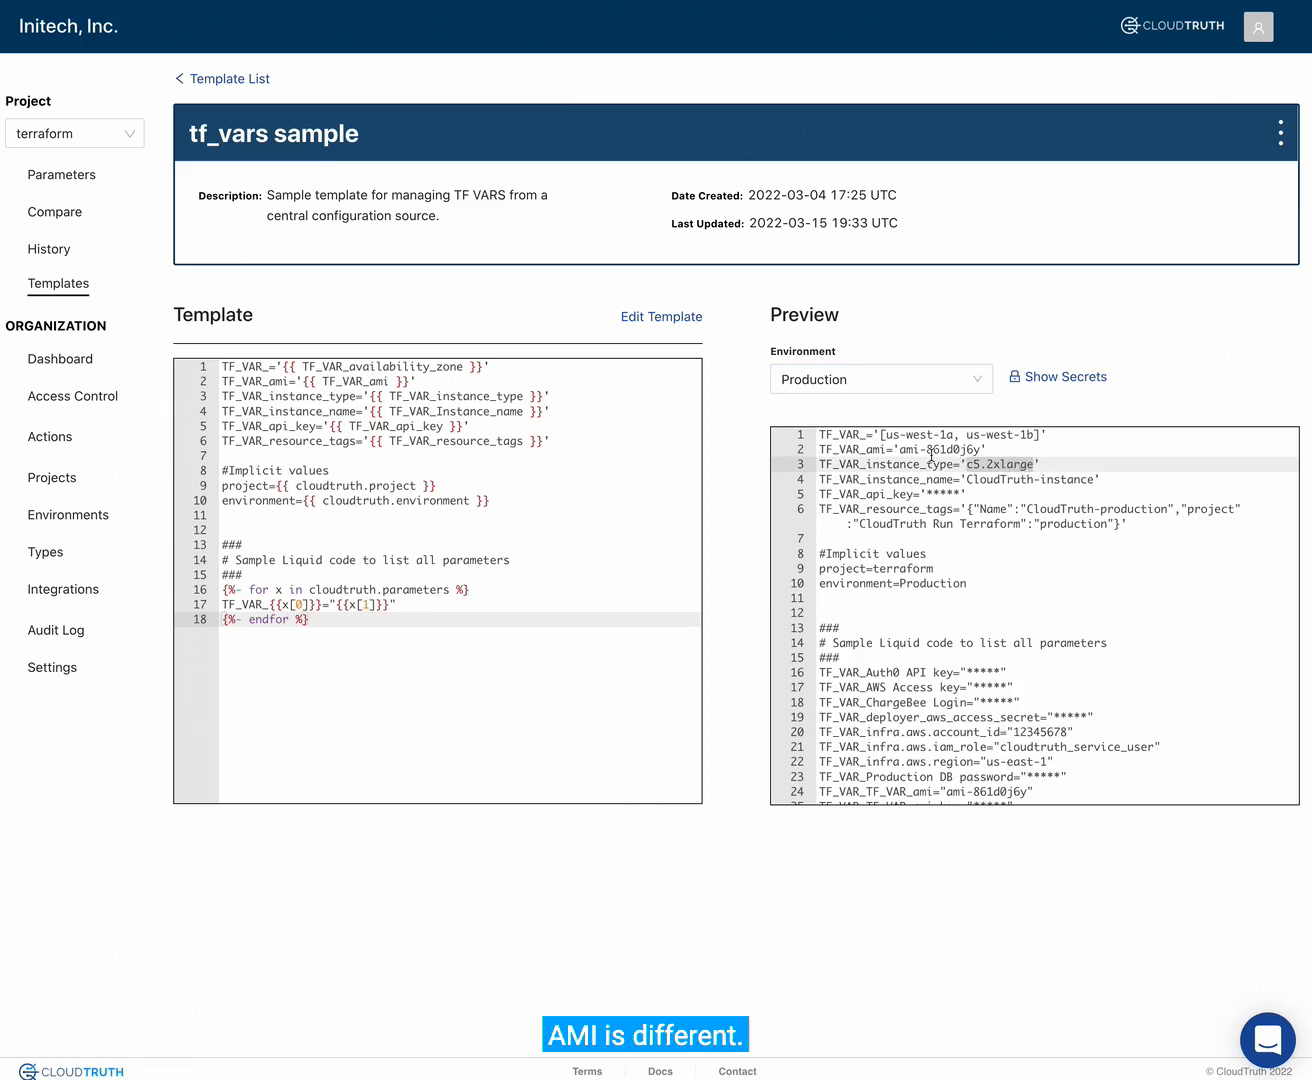
pyautogui.moveTo(899, 451); pyautogui.dragTo(979, 451)
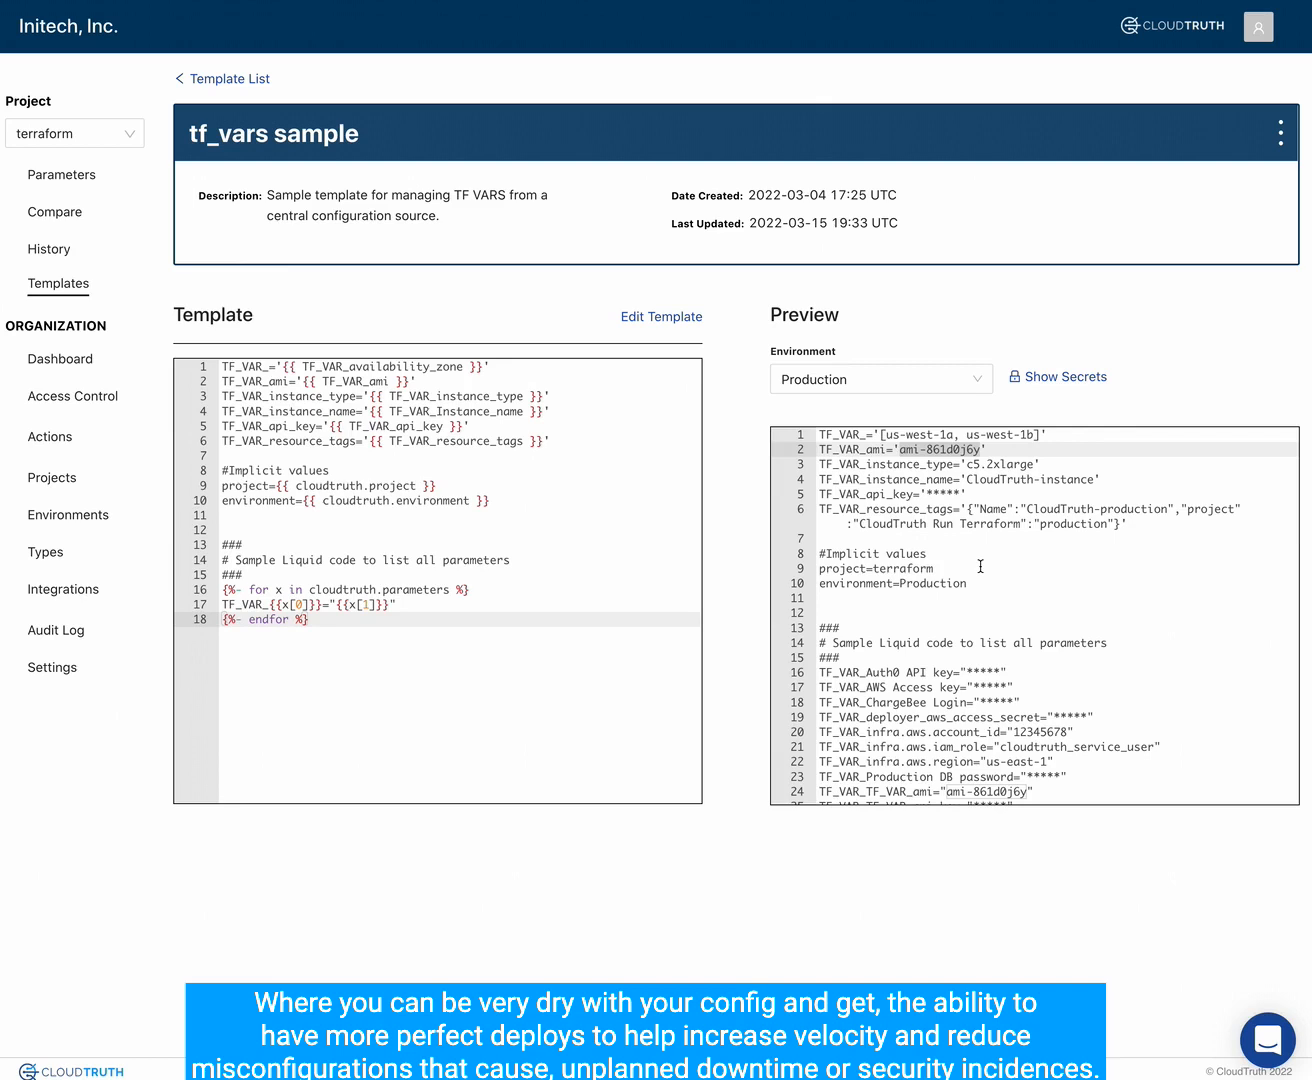
# - List the default project's parameters by name in descending order and open srv.redis.sizing.memory
pyautogui.click(75, 176)
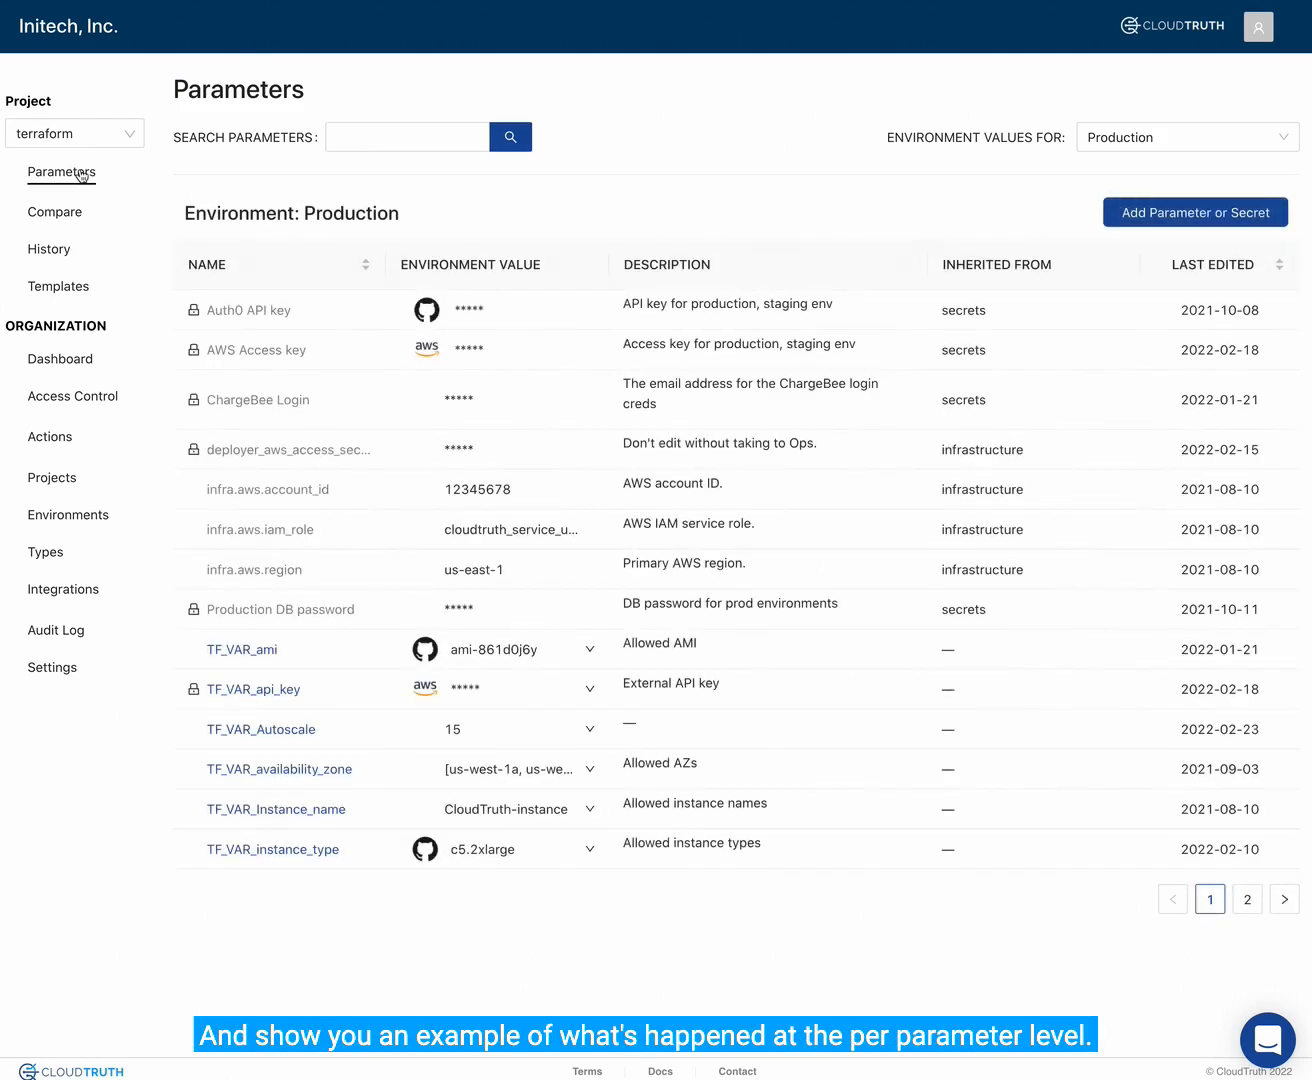
pyautogui.click(133, 143)
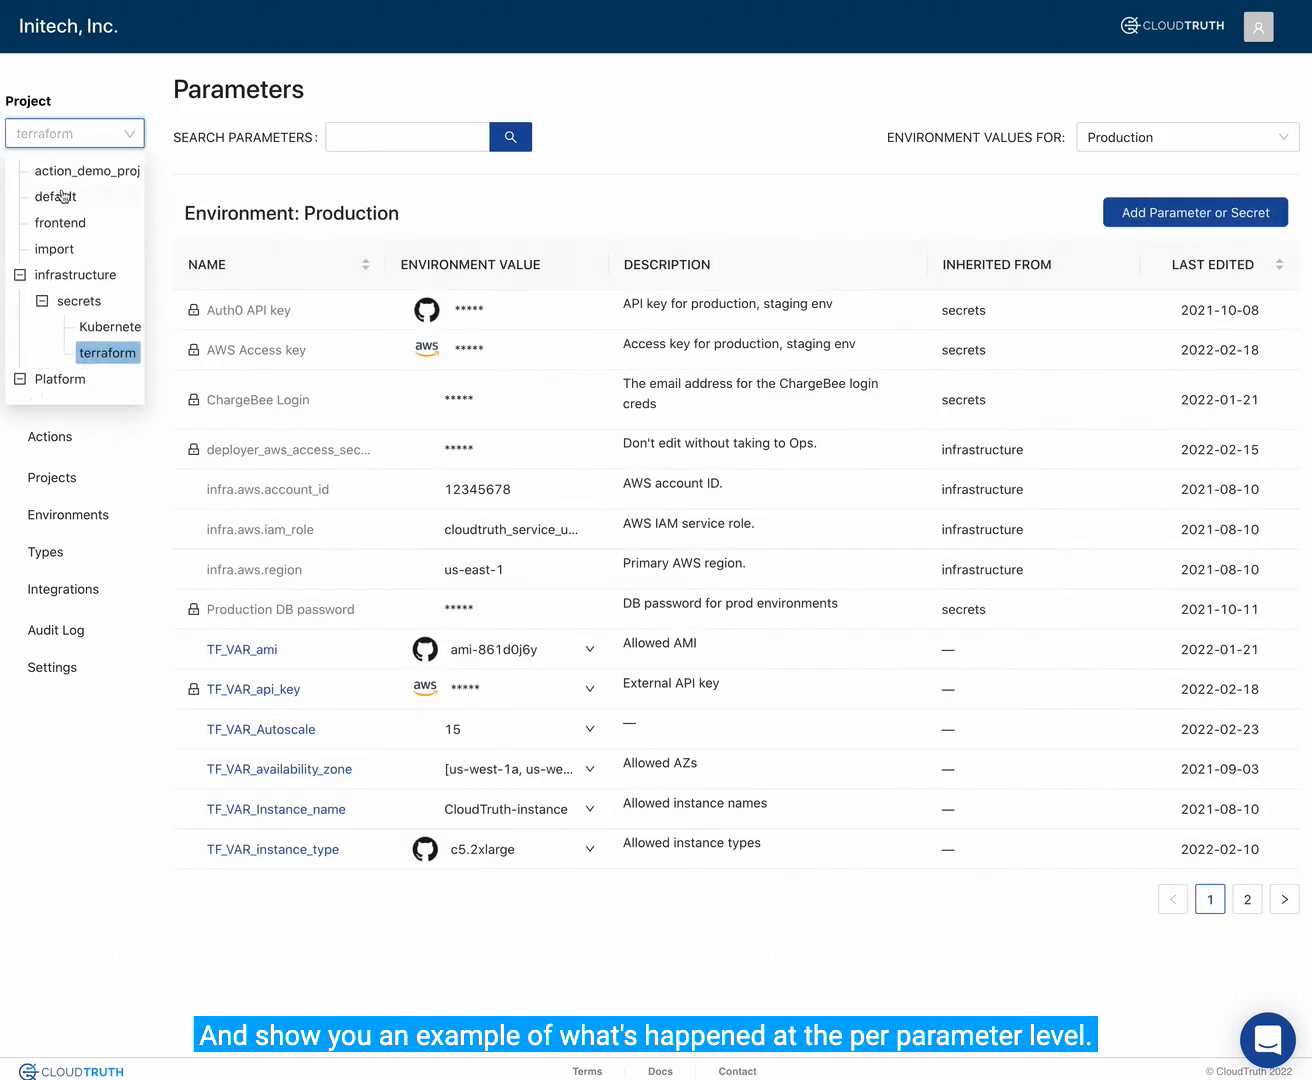
pyautogui.click(53, 199)
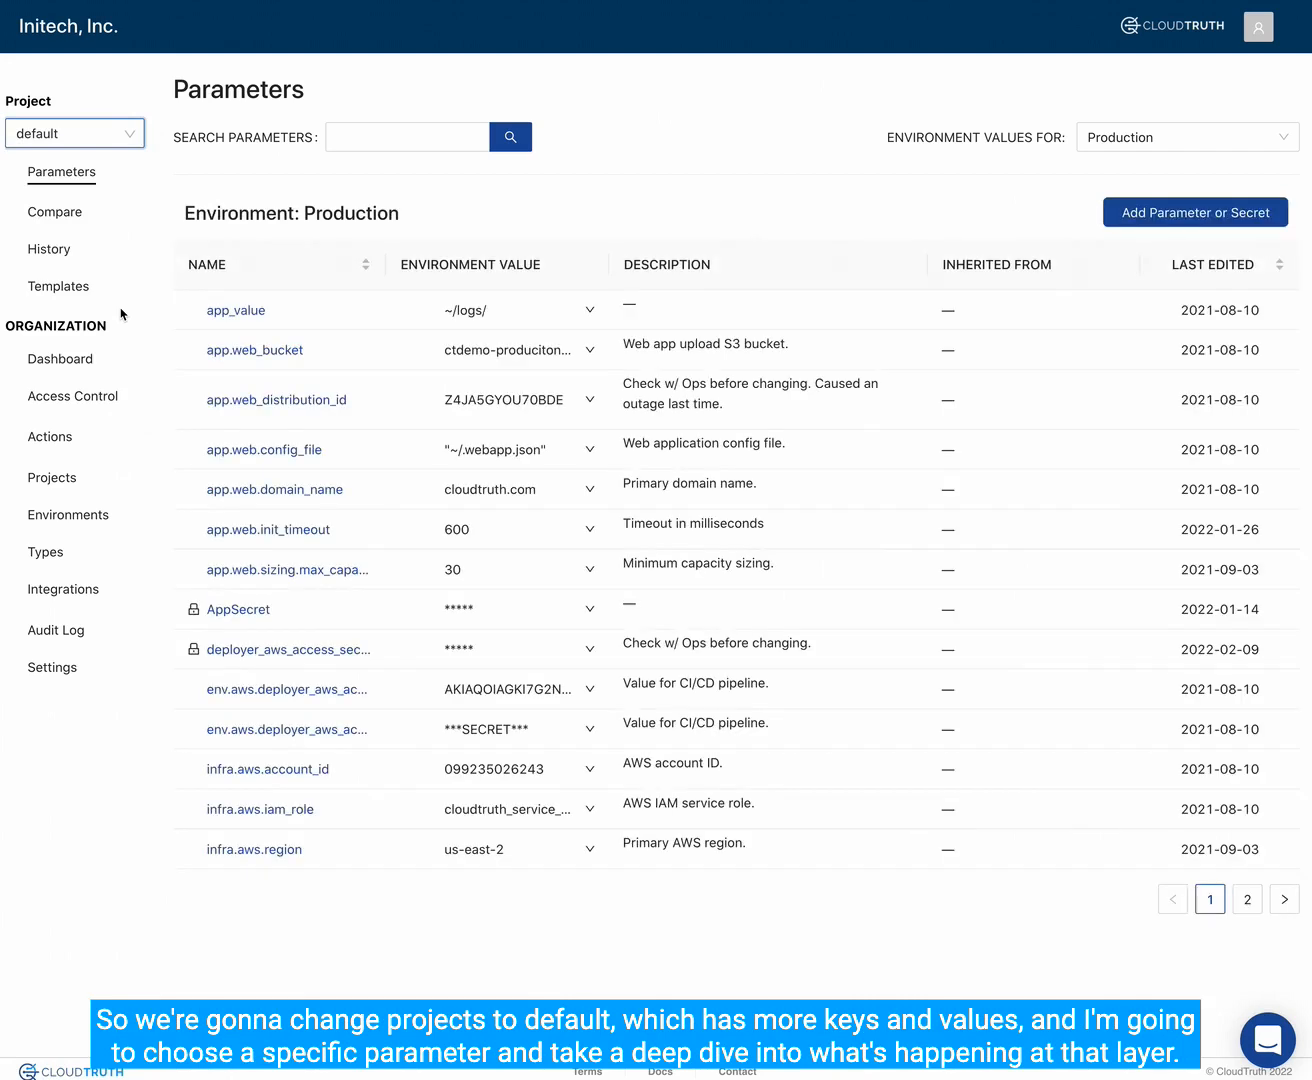
pyautogui.click(255, 269)
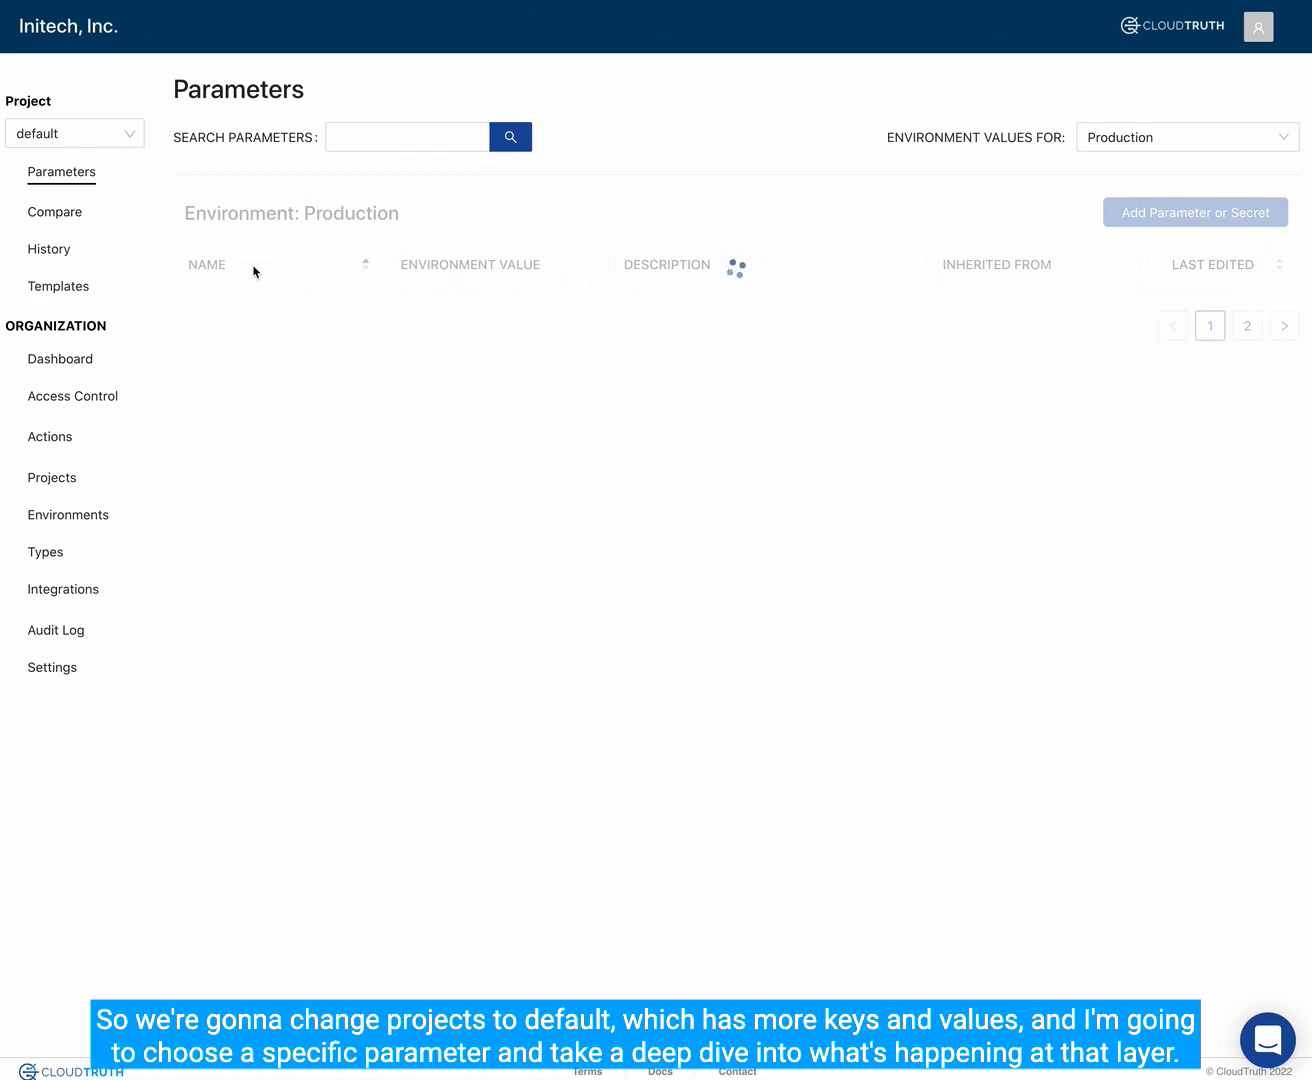
pyautogui.click(255, 270)
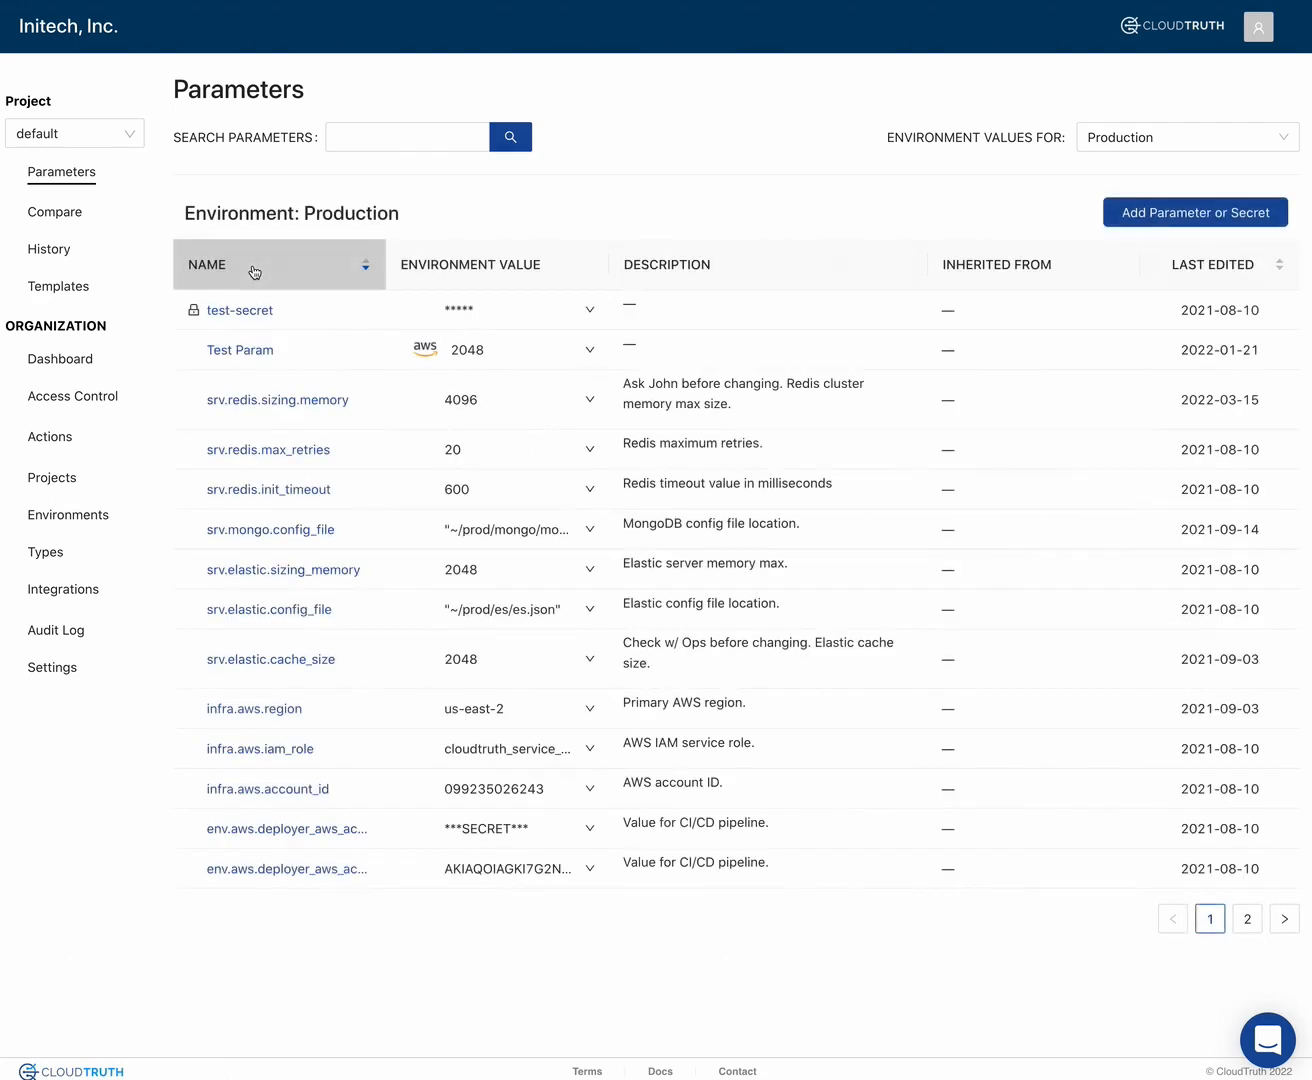
pyautogui.click(258, 401)
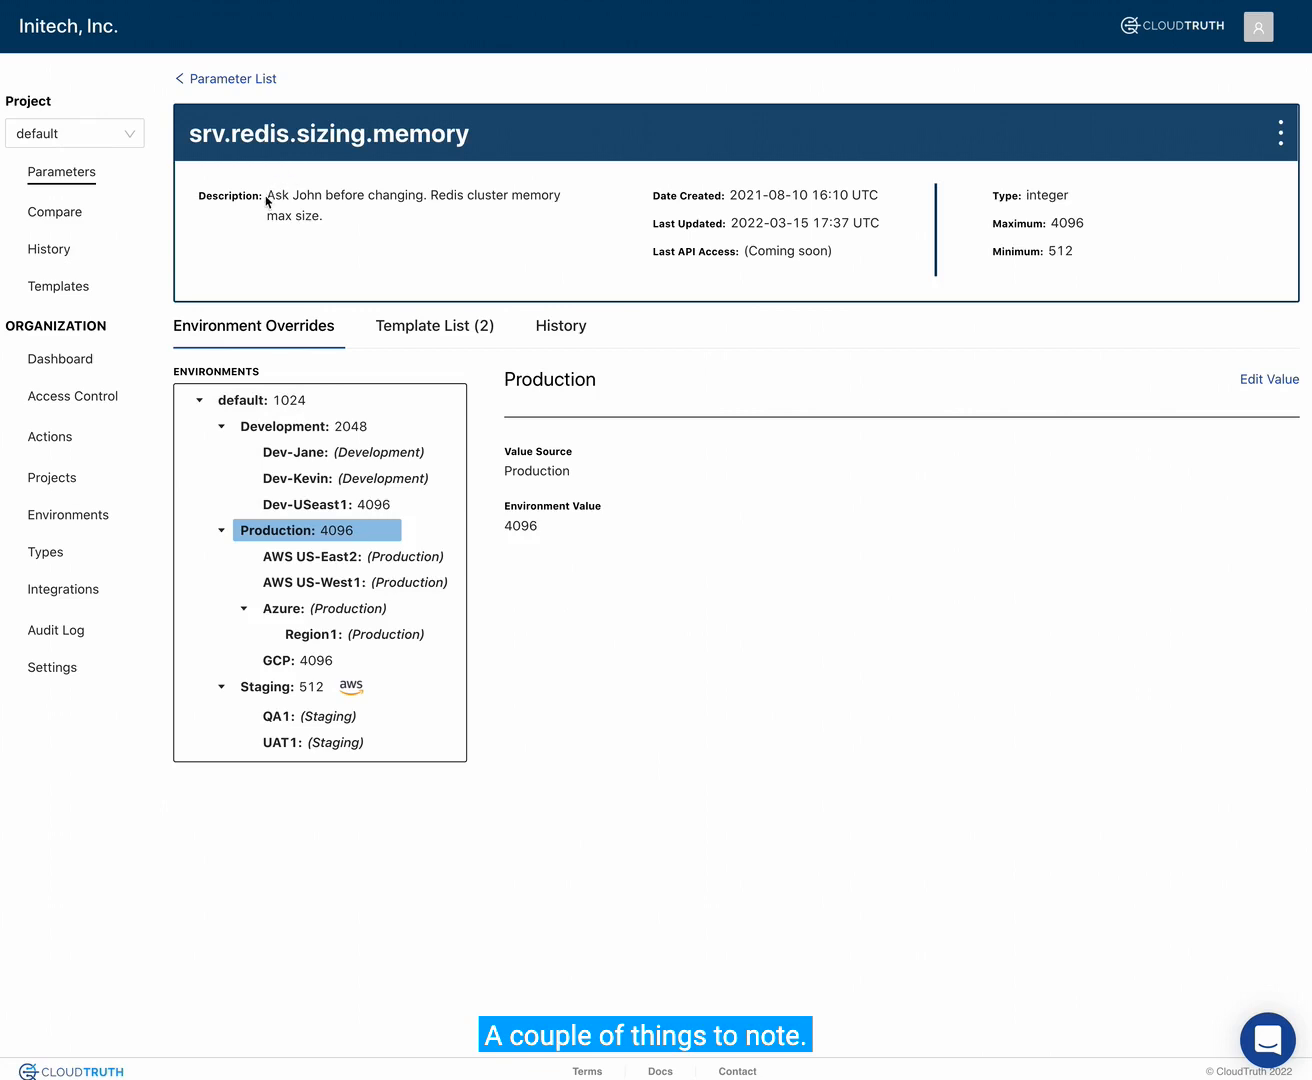
# - Check the description note and the last API access entry of srv.redis.sizing.memory
pyautogui.moveTo(268, 195); pyautogui.dragTo(345, 225)
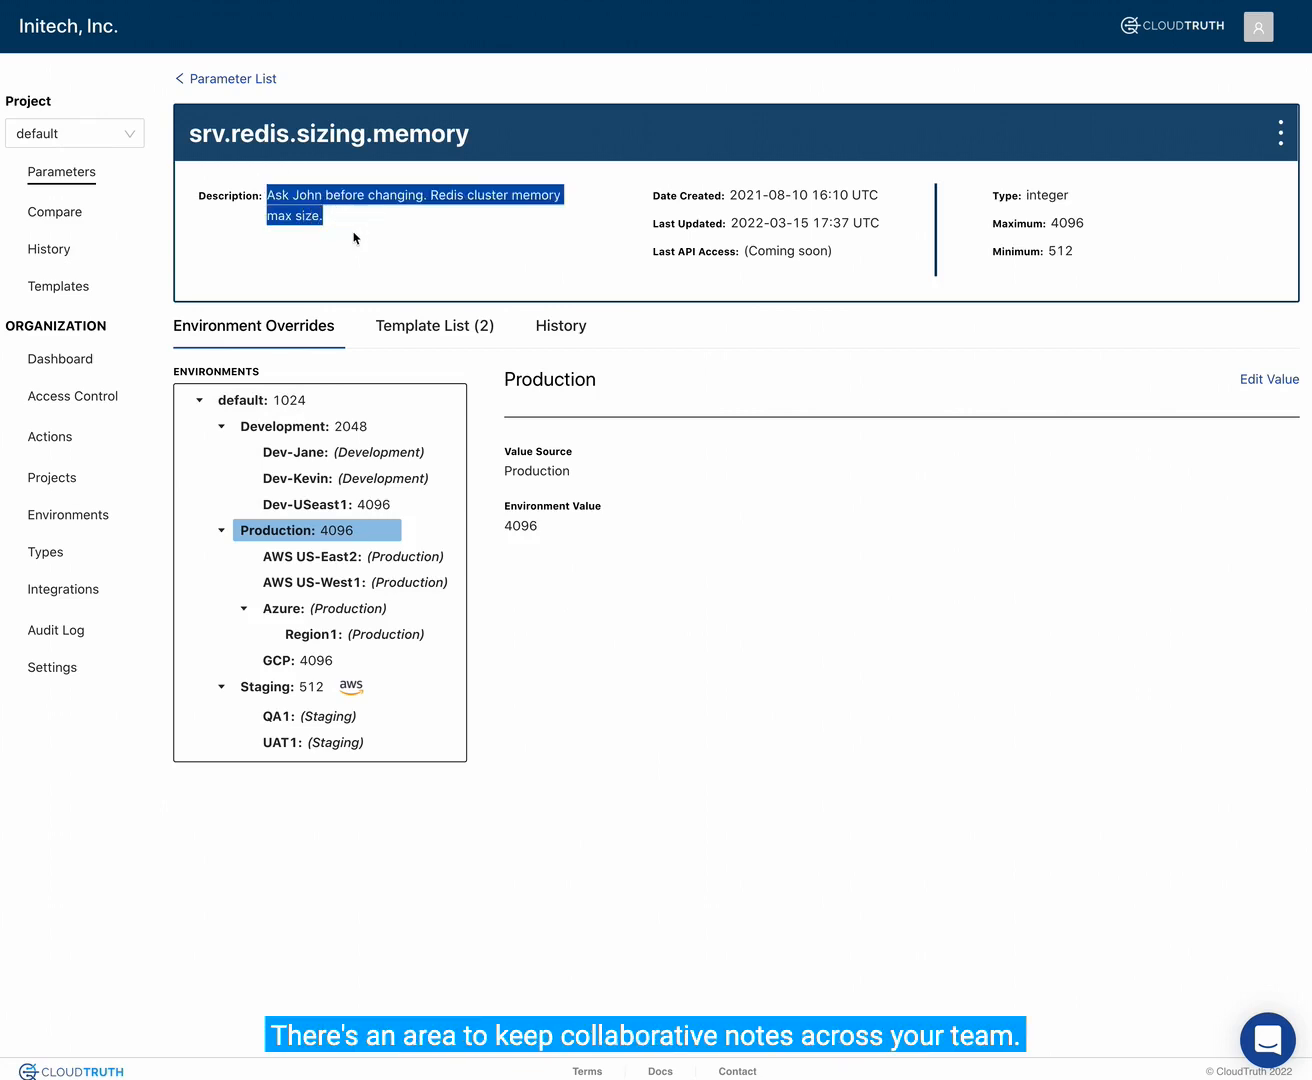
pyautogui.click(353, 238)
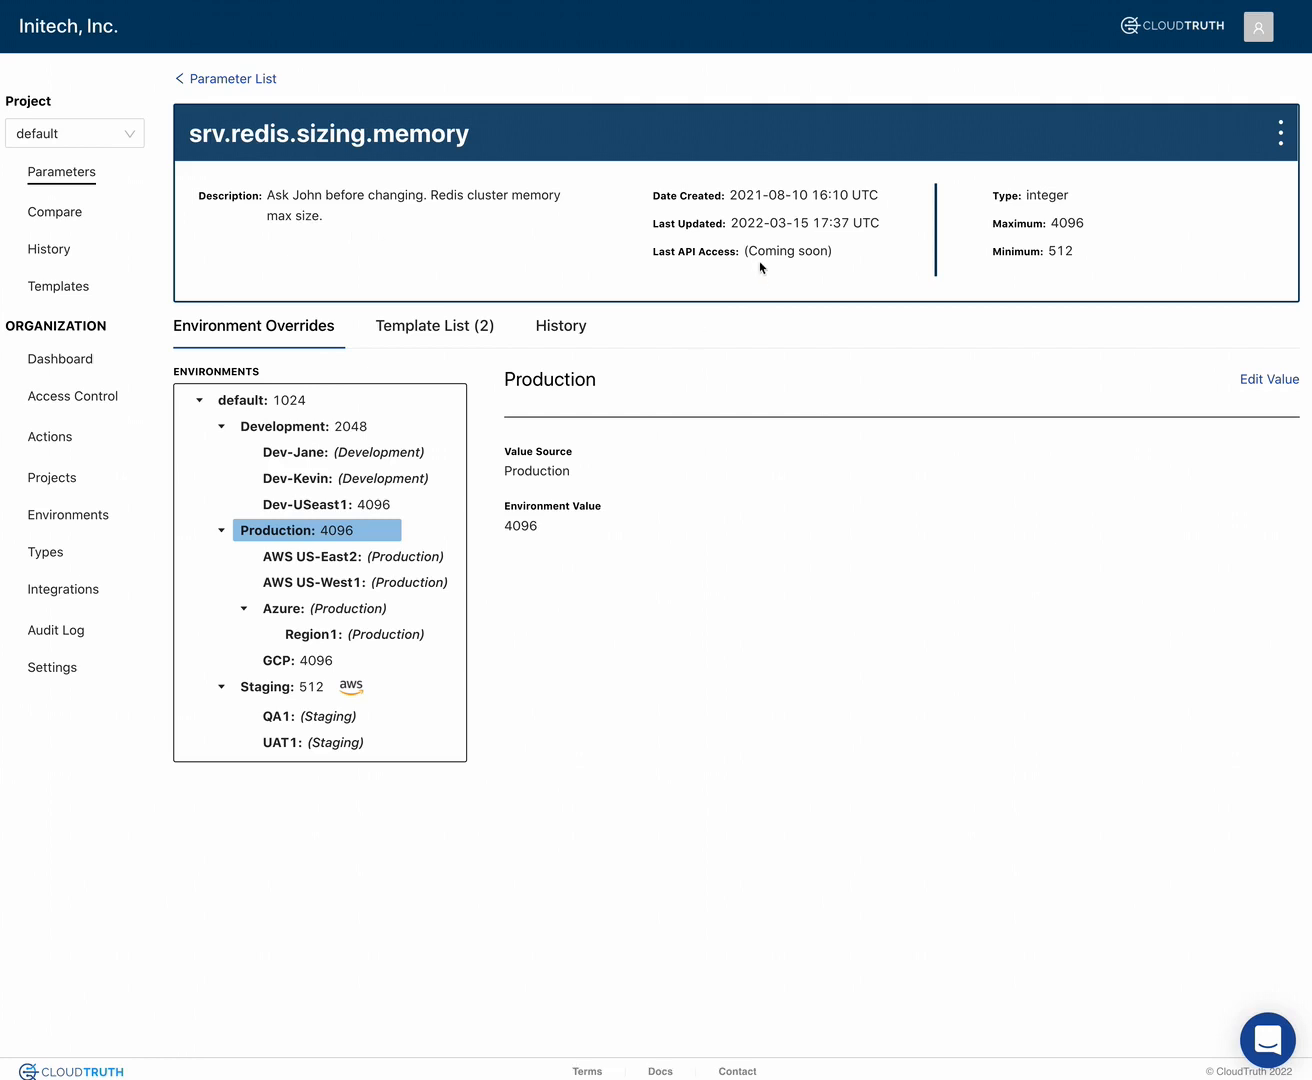
pyautogui.moveTo(745, 252); pyautogui.dragTo(866, 261)
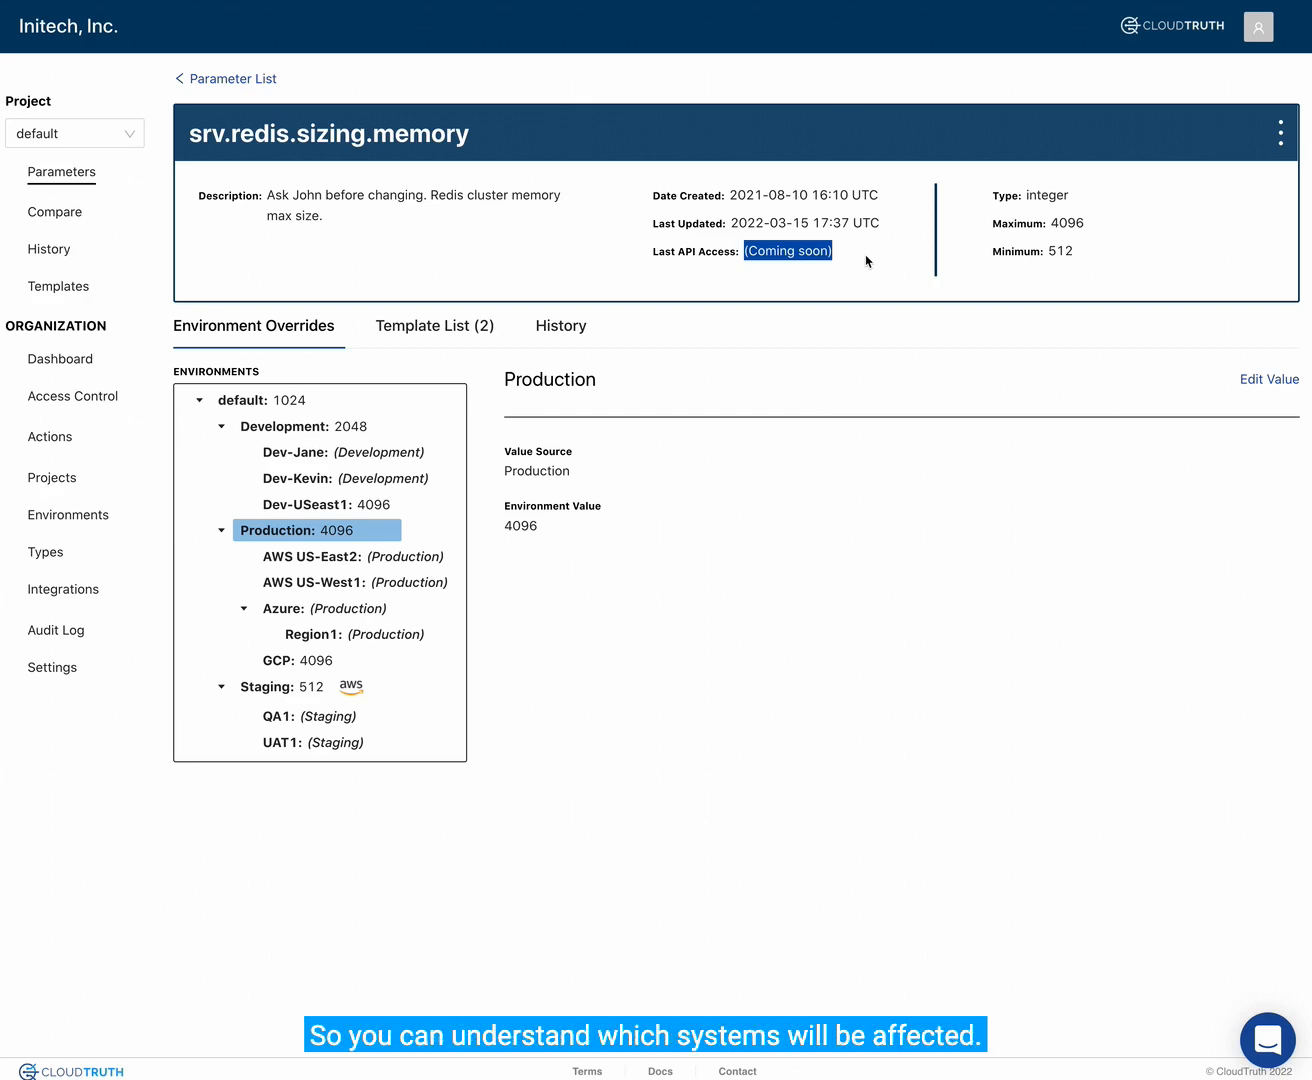
# - Review the rules and available types of srv.redis.sizing.memory, select integer as its parameter type, and save the parameter
pyautogui.click(1280, 137)
pyautogui.click(1262, 174)
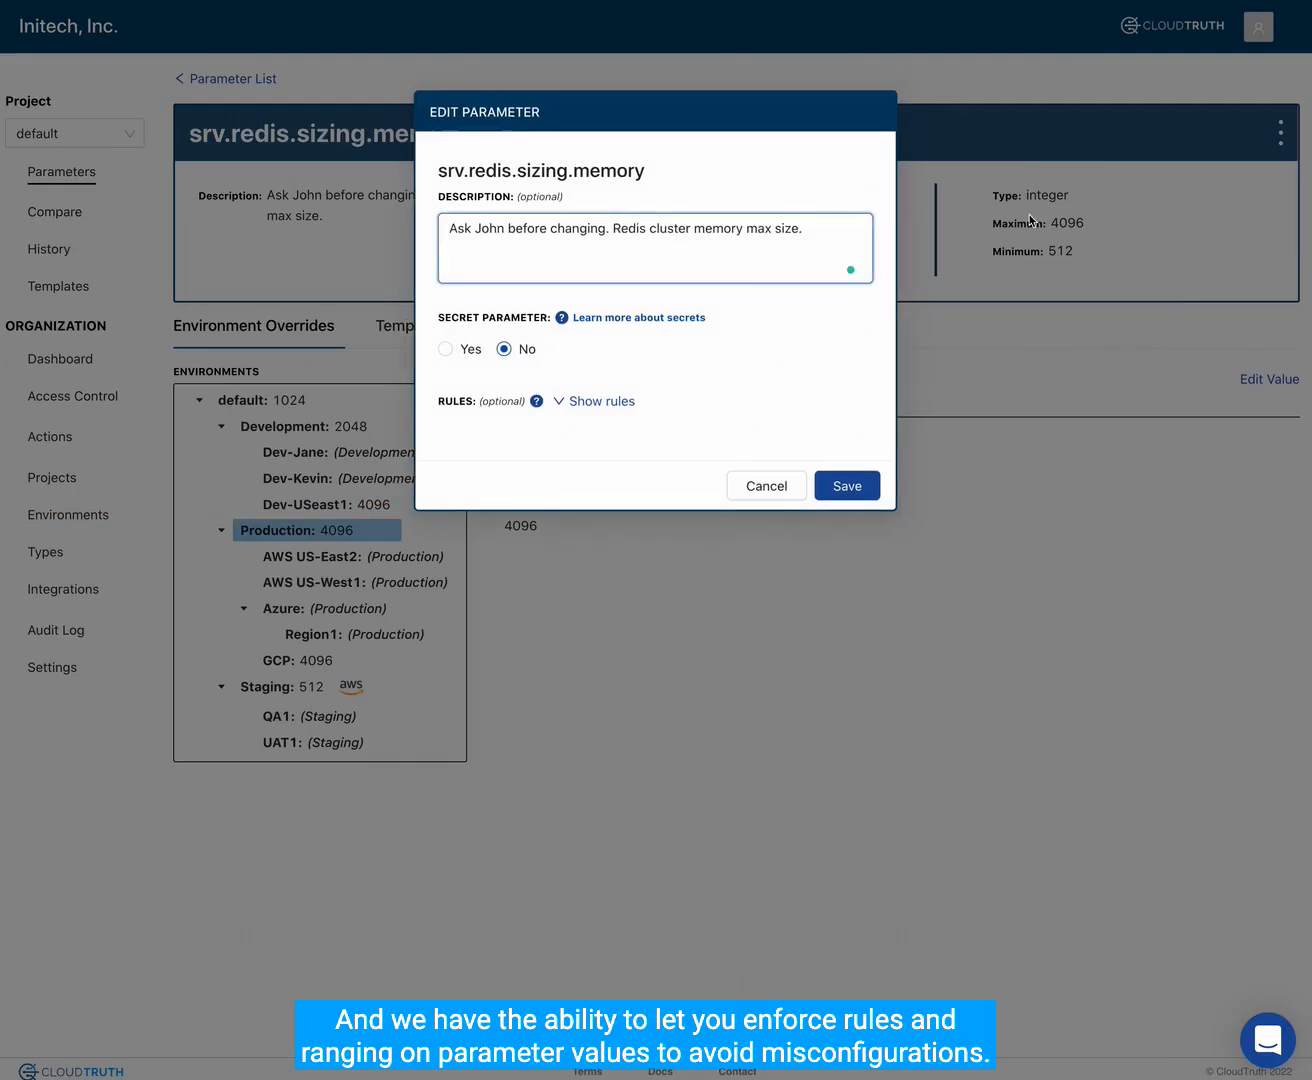
pyautogui.click(583, 403)
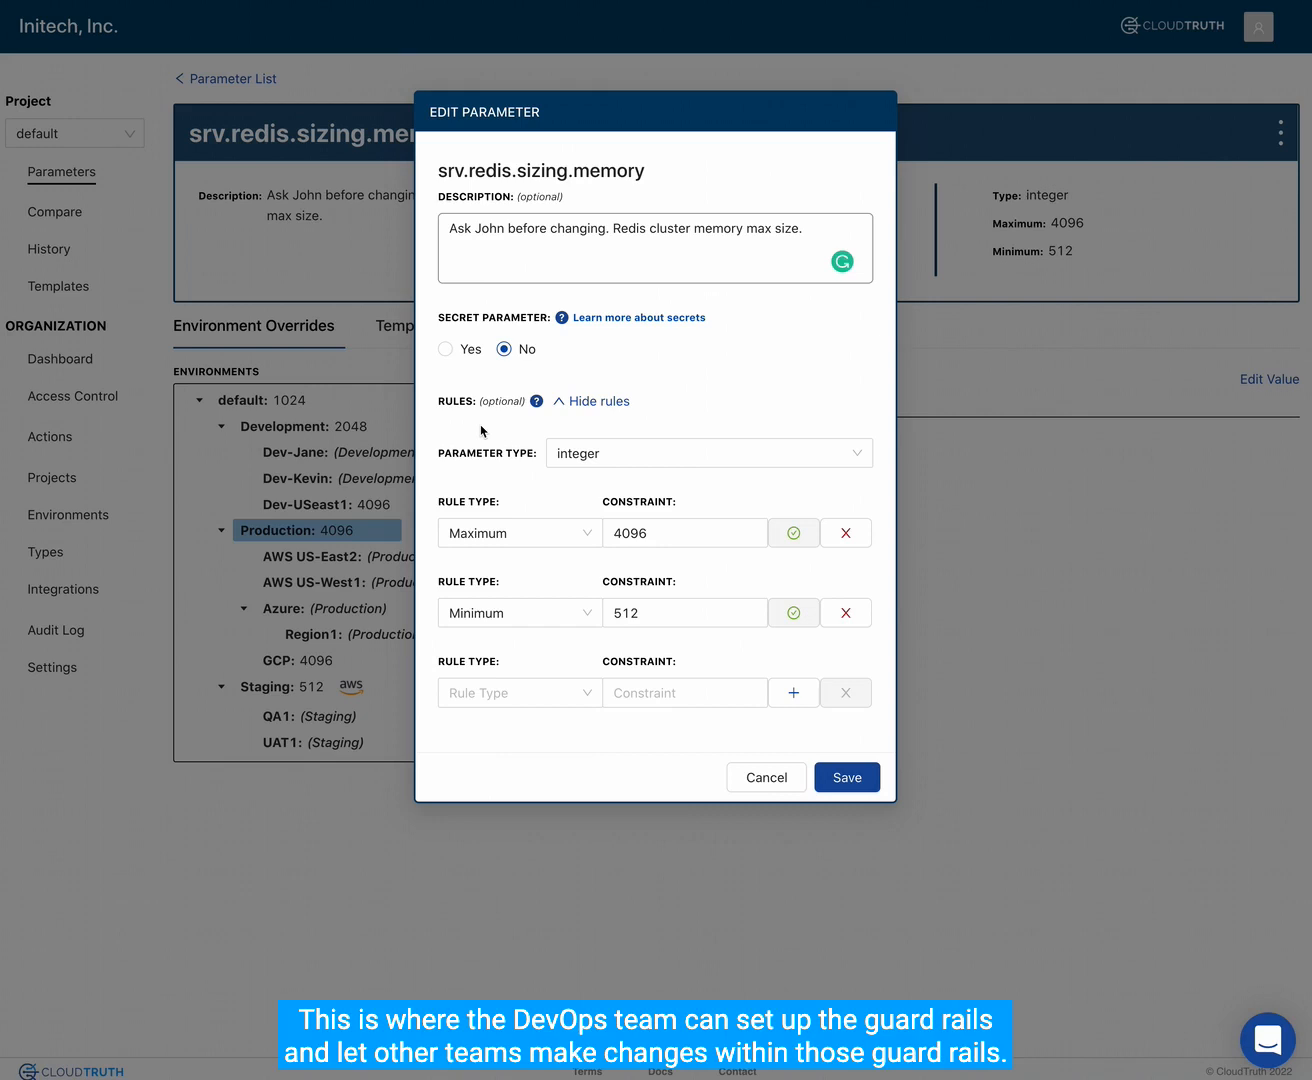
pyautogui.click(595, 454)
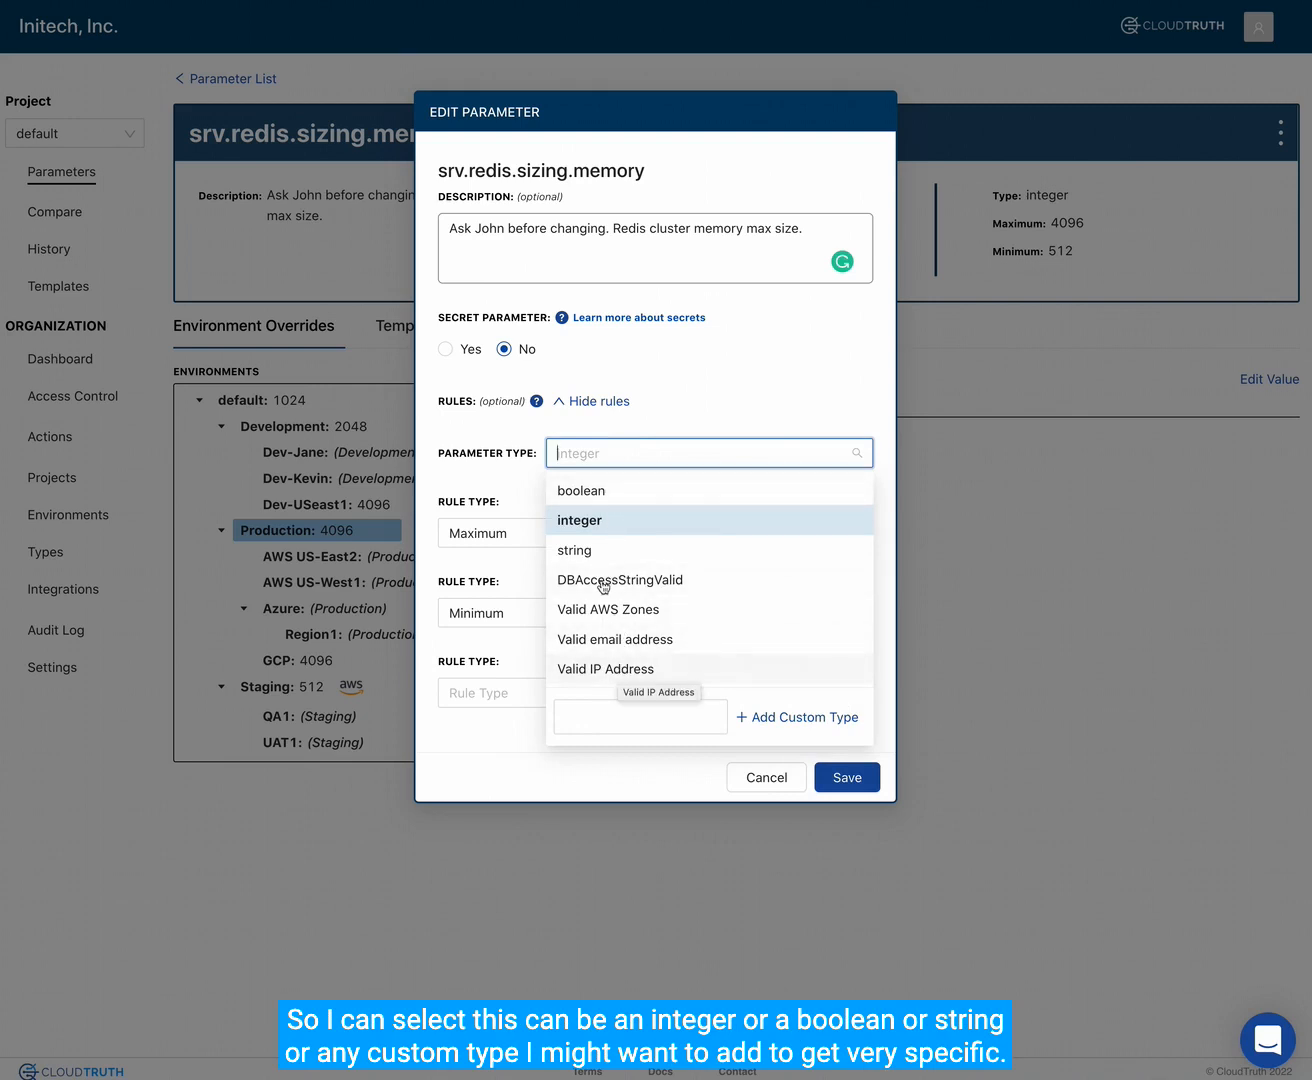
pyautogui.click(597, 530)
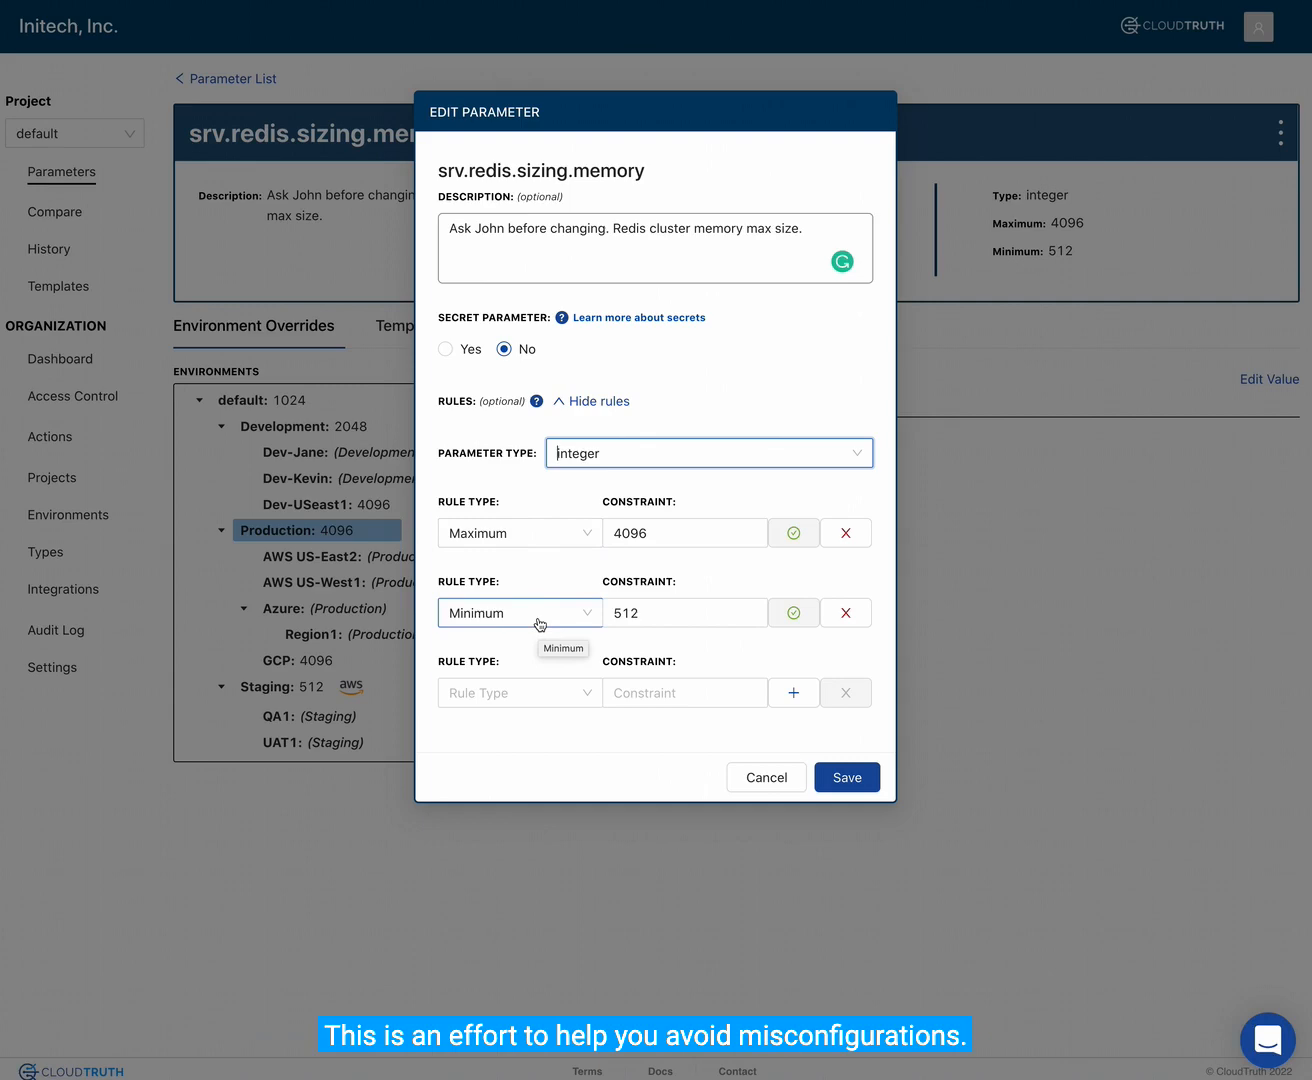
pyautogui.click(840, 787)
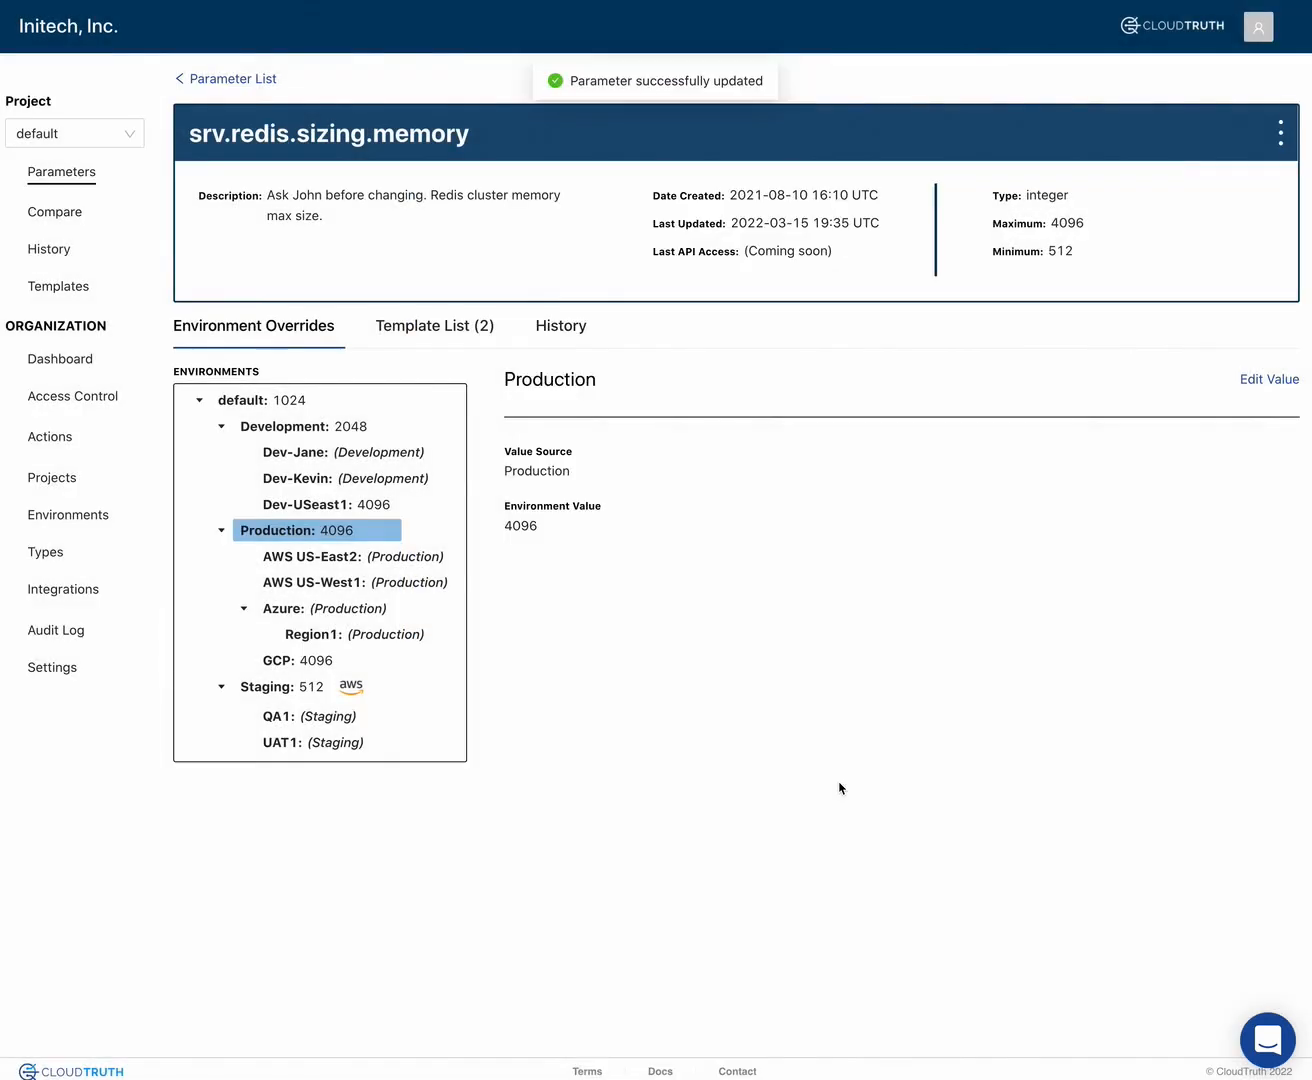
# - Review the environment values of default, Development, Dev-USeast1, Production and Staging, and select the text of Staging's JMESPath selector
pyautogui.click(249, 402)
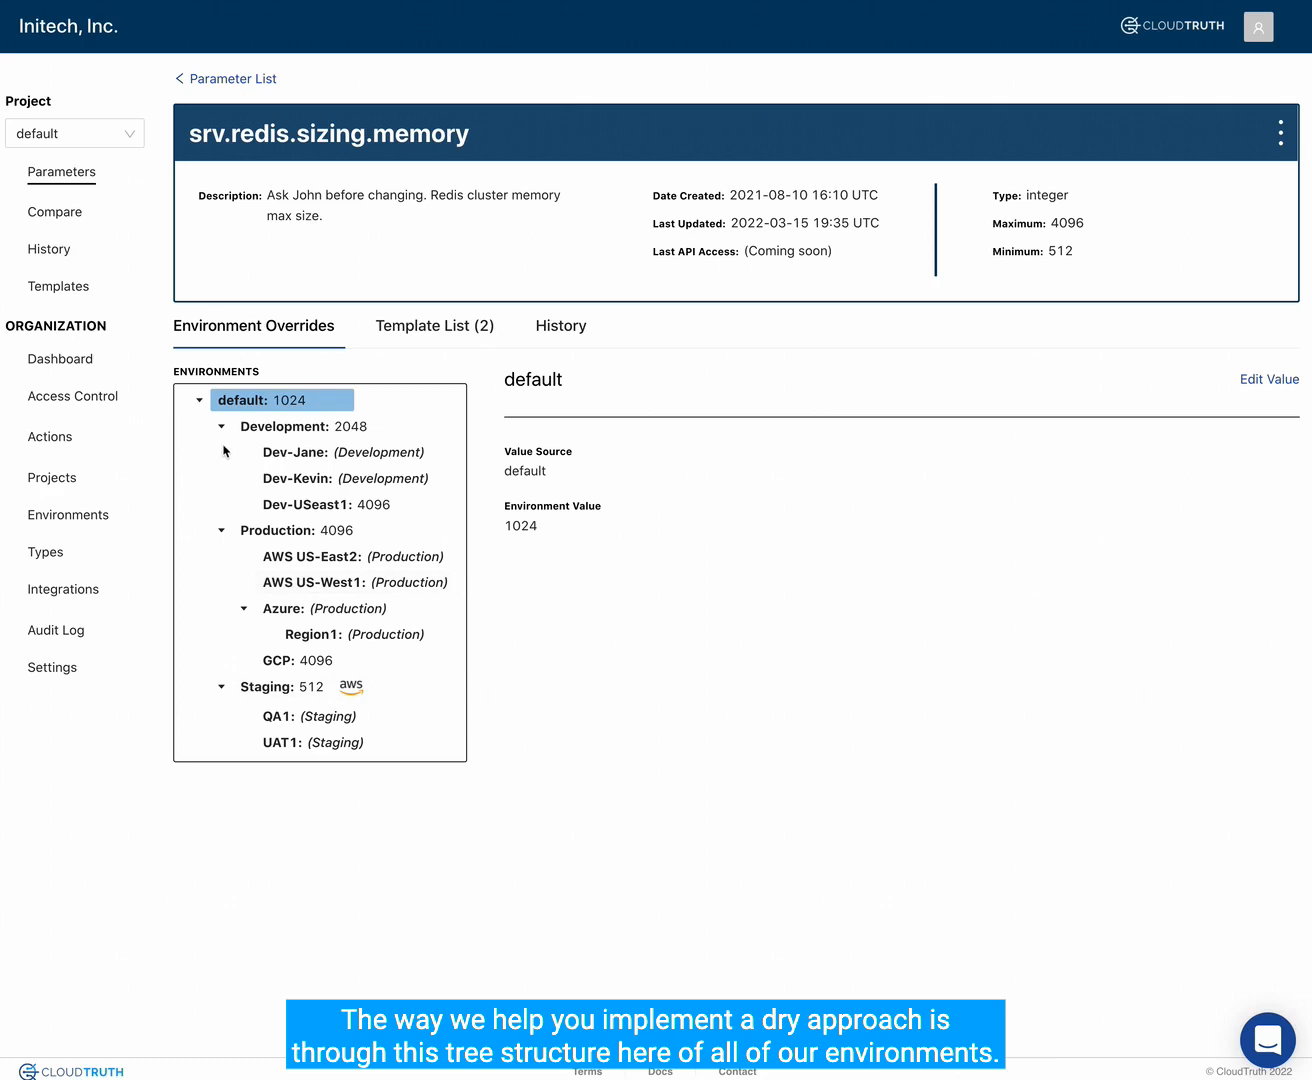
pyautogui.click(277, 429)
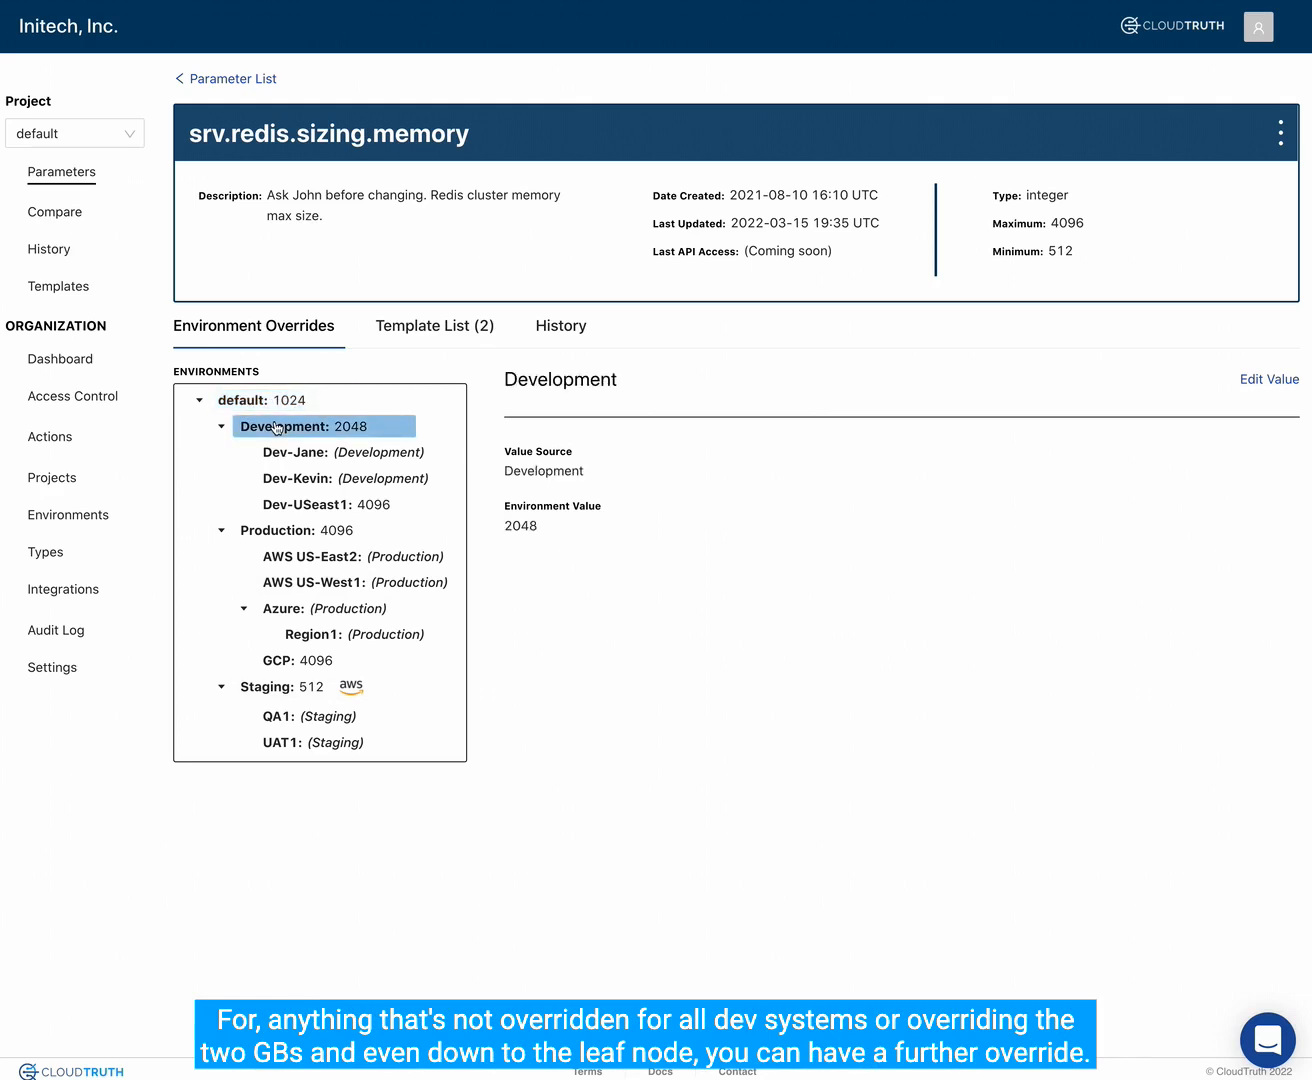
pyautogui.click(326, 509)
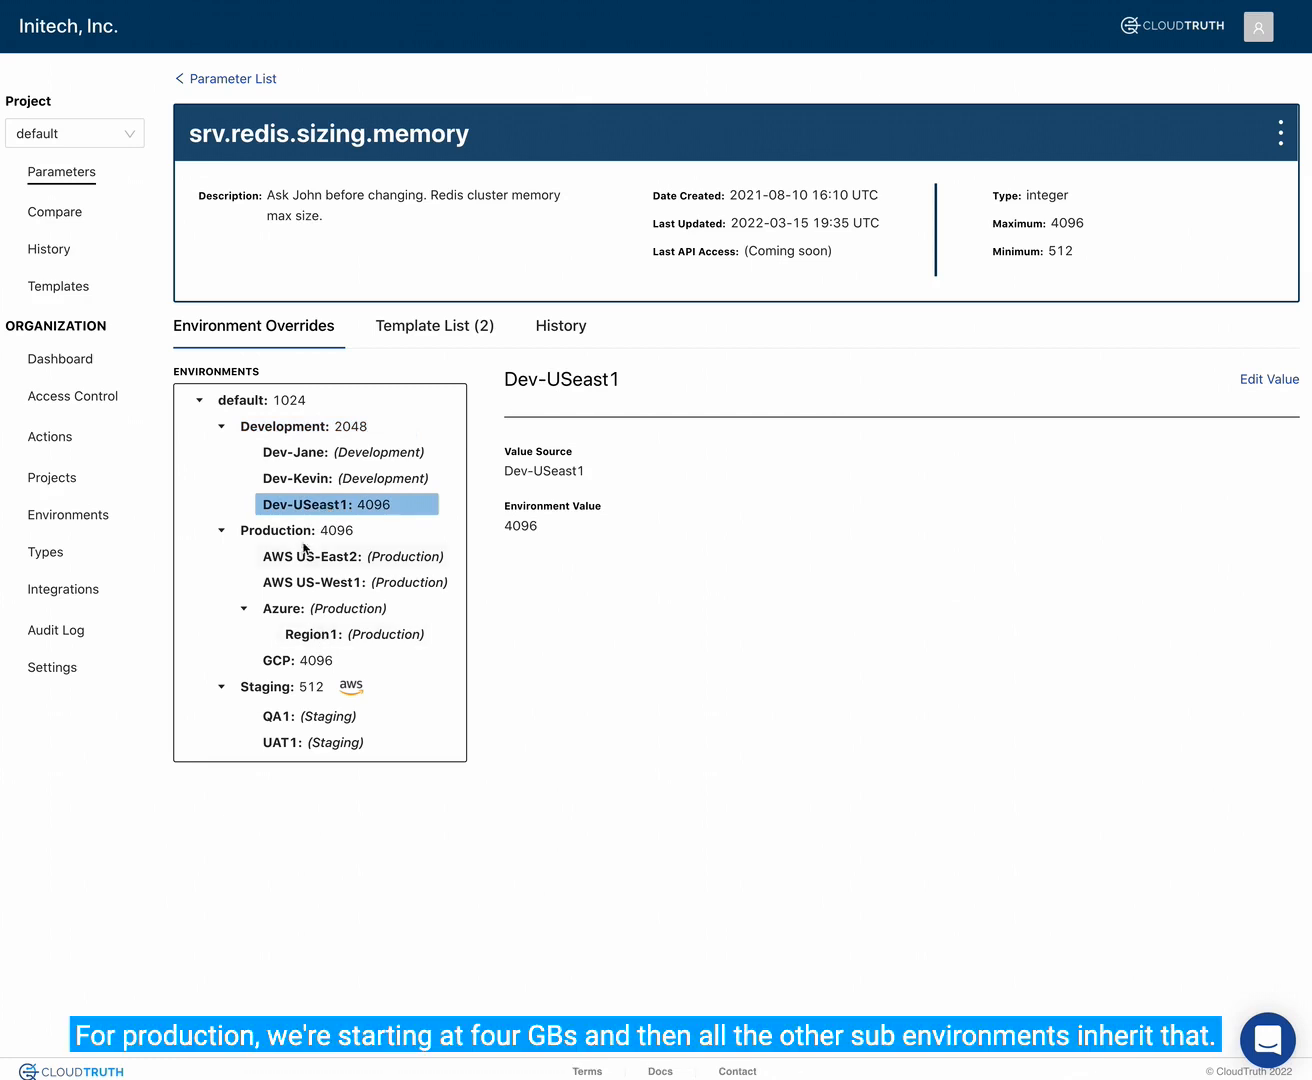
pyautogui.click(303, 538)
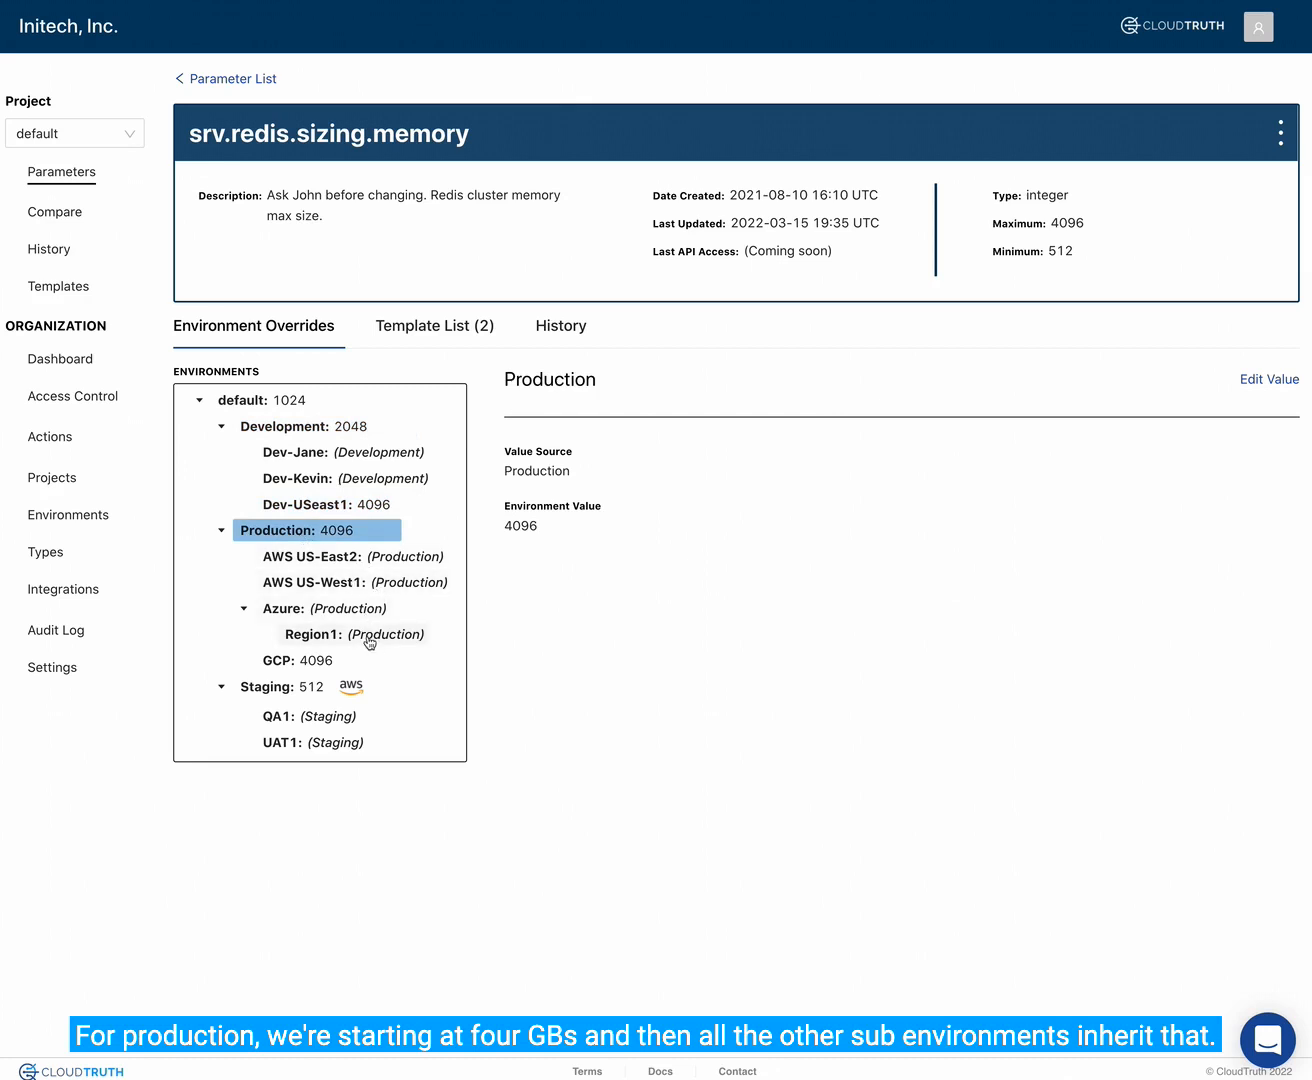
pyautogui.click(265, 694)
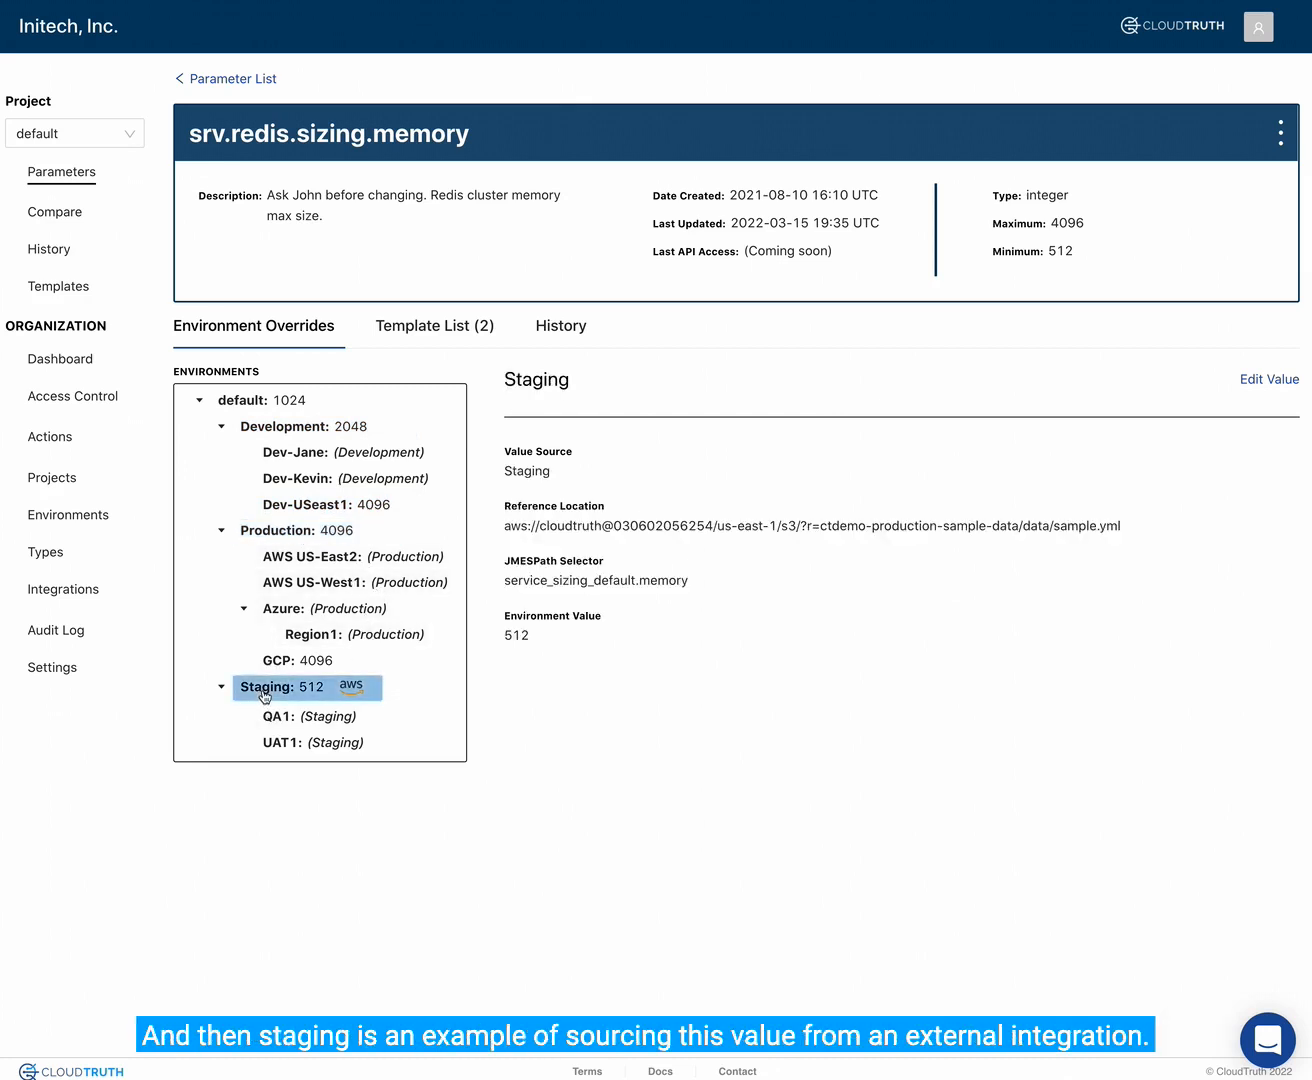
pyautogui.moveTo(504, 580); pyautogui.dragTo(695, 585)
pyautogui.hotkey('ctrl', 'c')
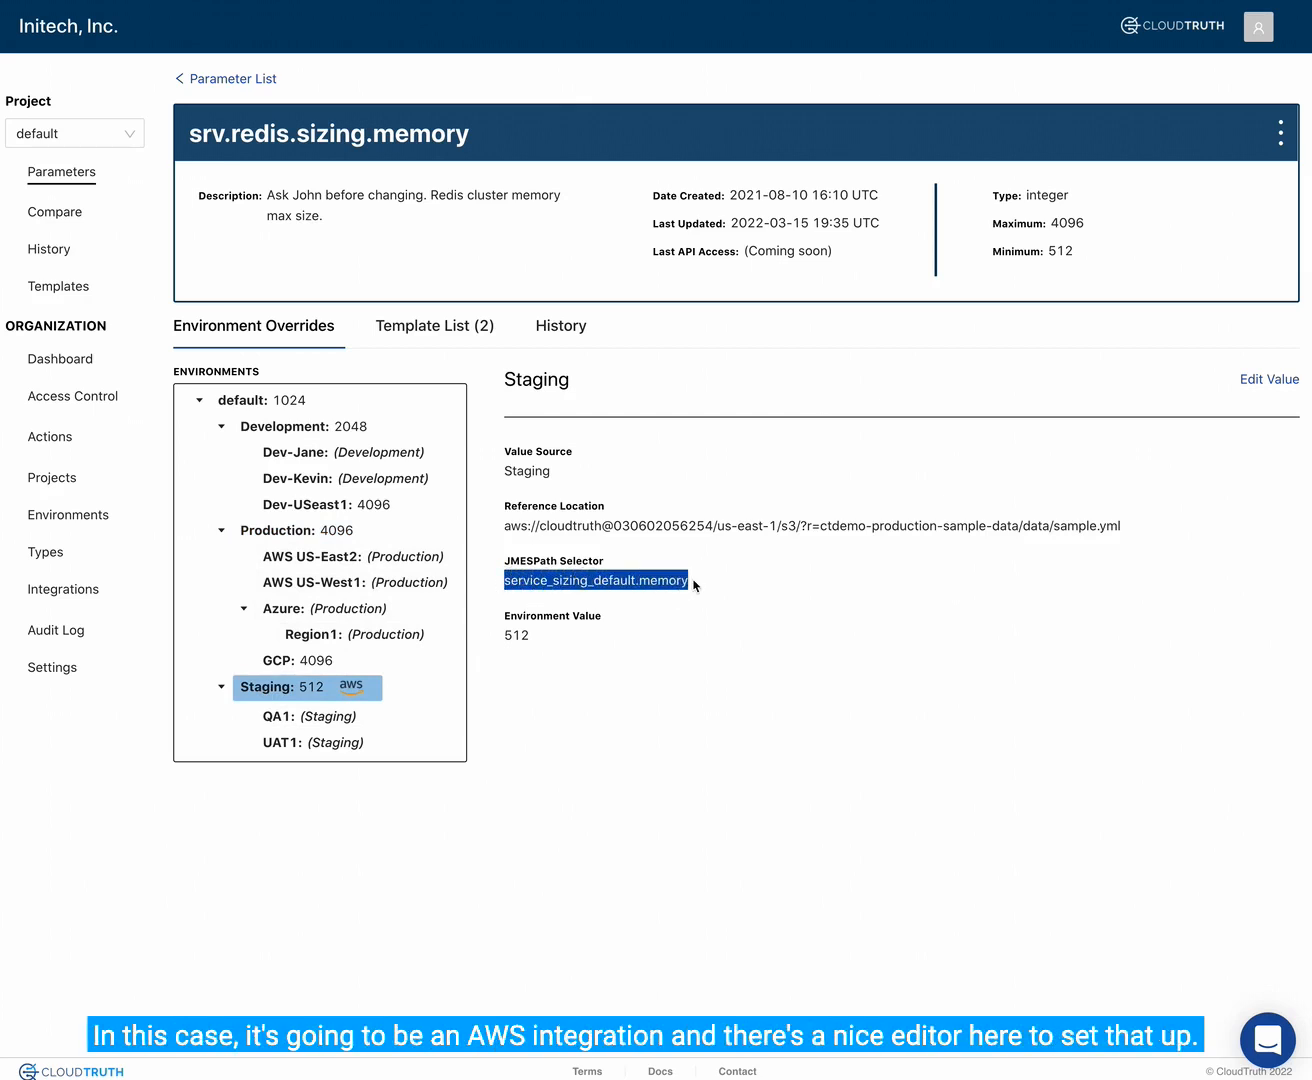
pyautogui.click(1274, 384)
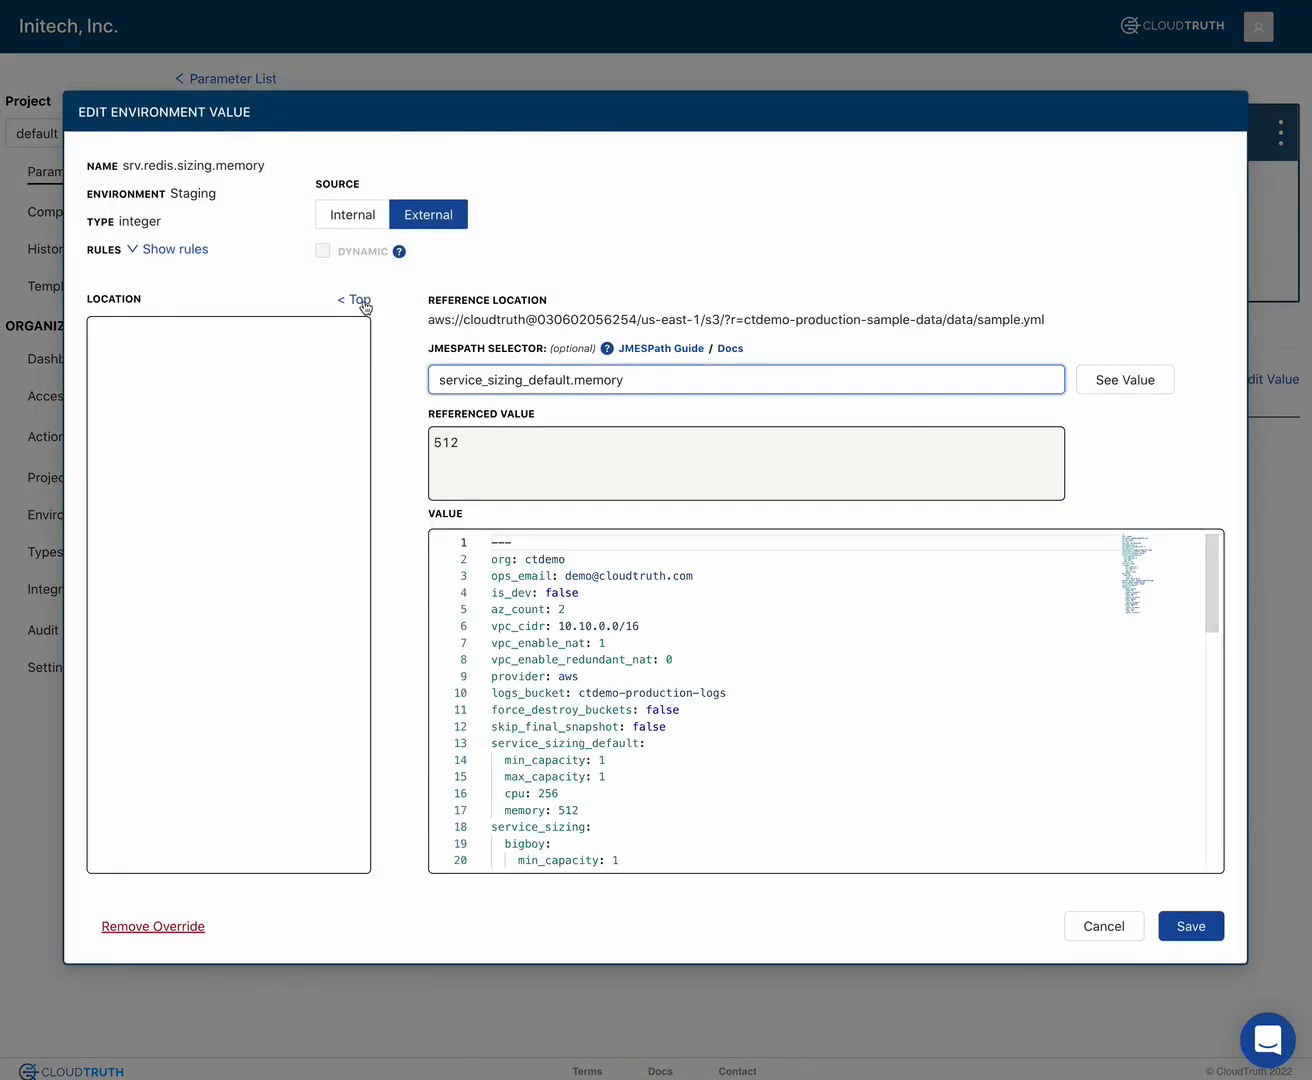
pyautogui.click(363, 304)
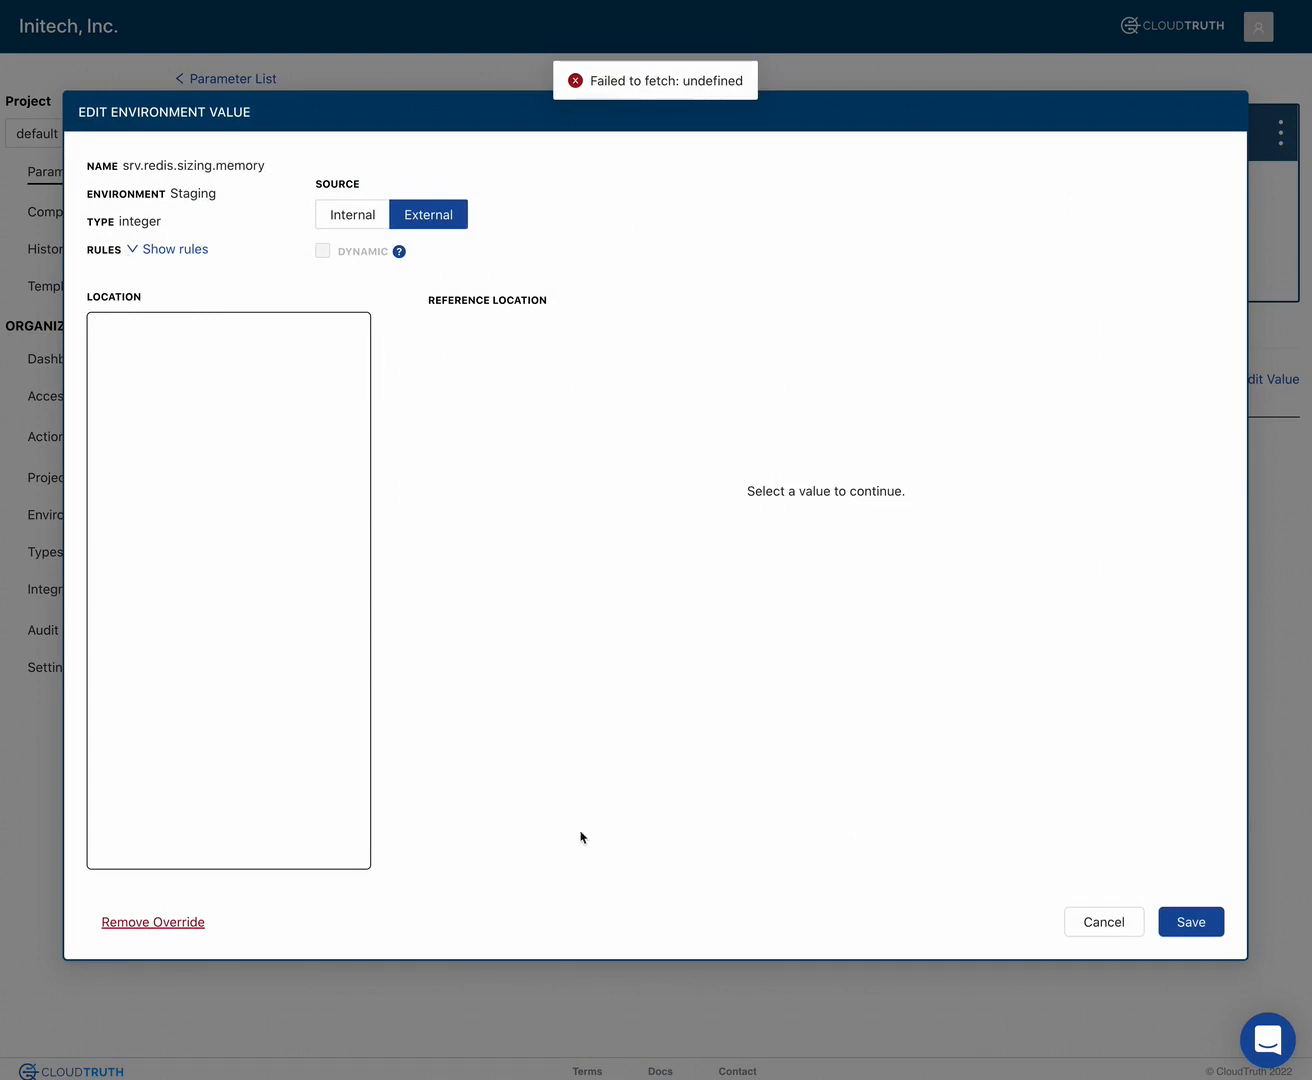
pyautogui.click(1104, 922)
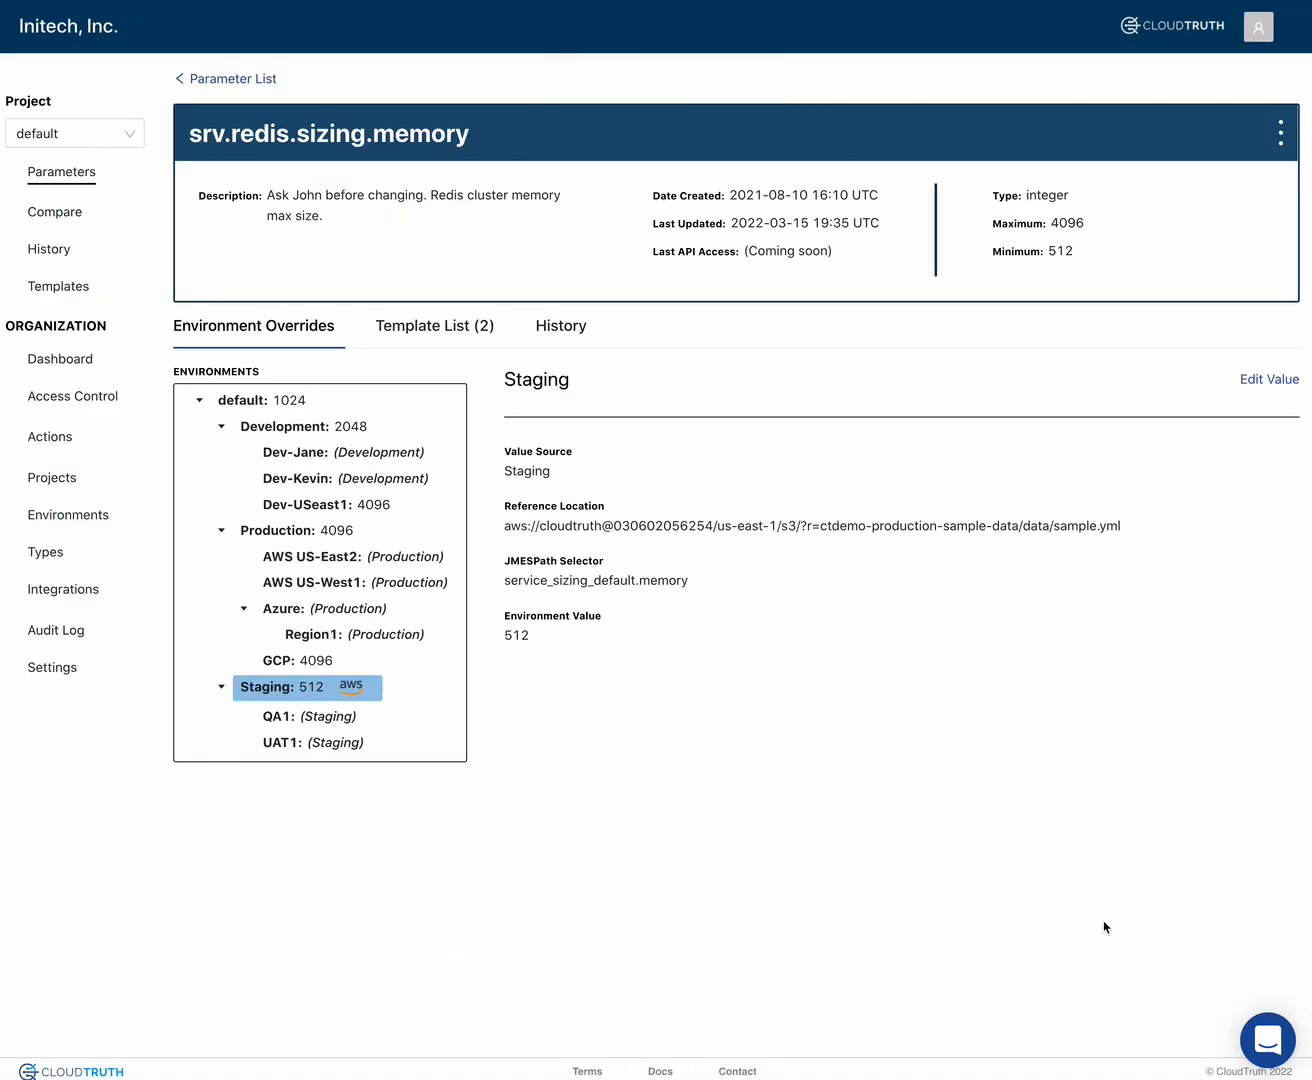
# - Edit the Staging value and reference the external file sample.yml in us-east-1, s3, ctdemo-production-sample-data/data/ through the cloudtruth AWS integration
pyautogui.click(1264, 384)
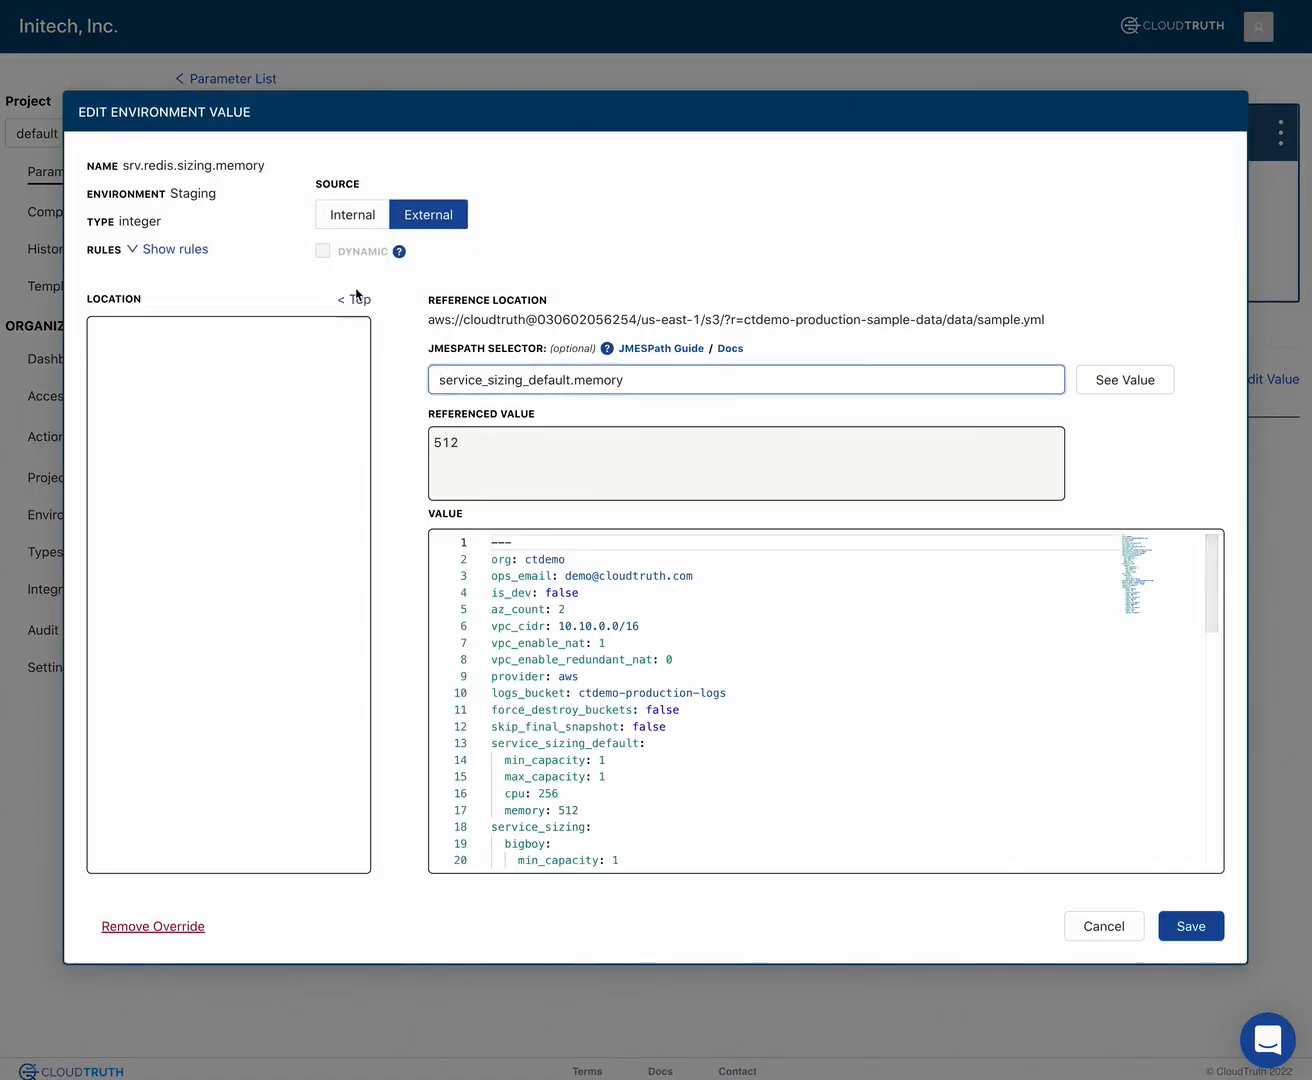
pyautogui.click(354, 299)
pyautogui.click(127, 327)
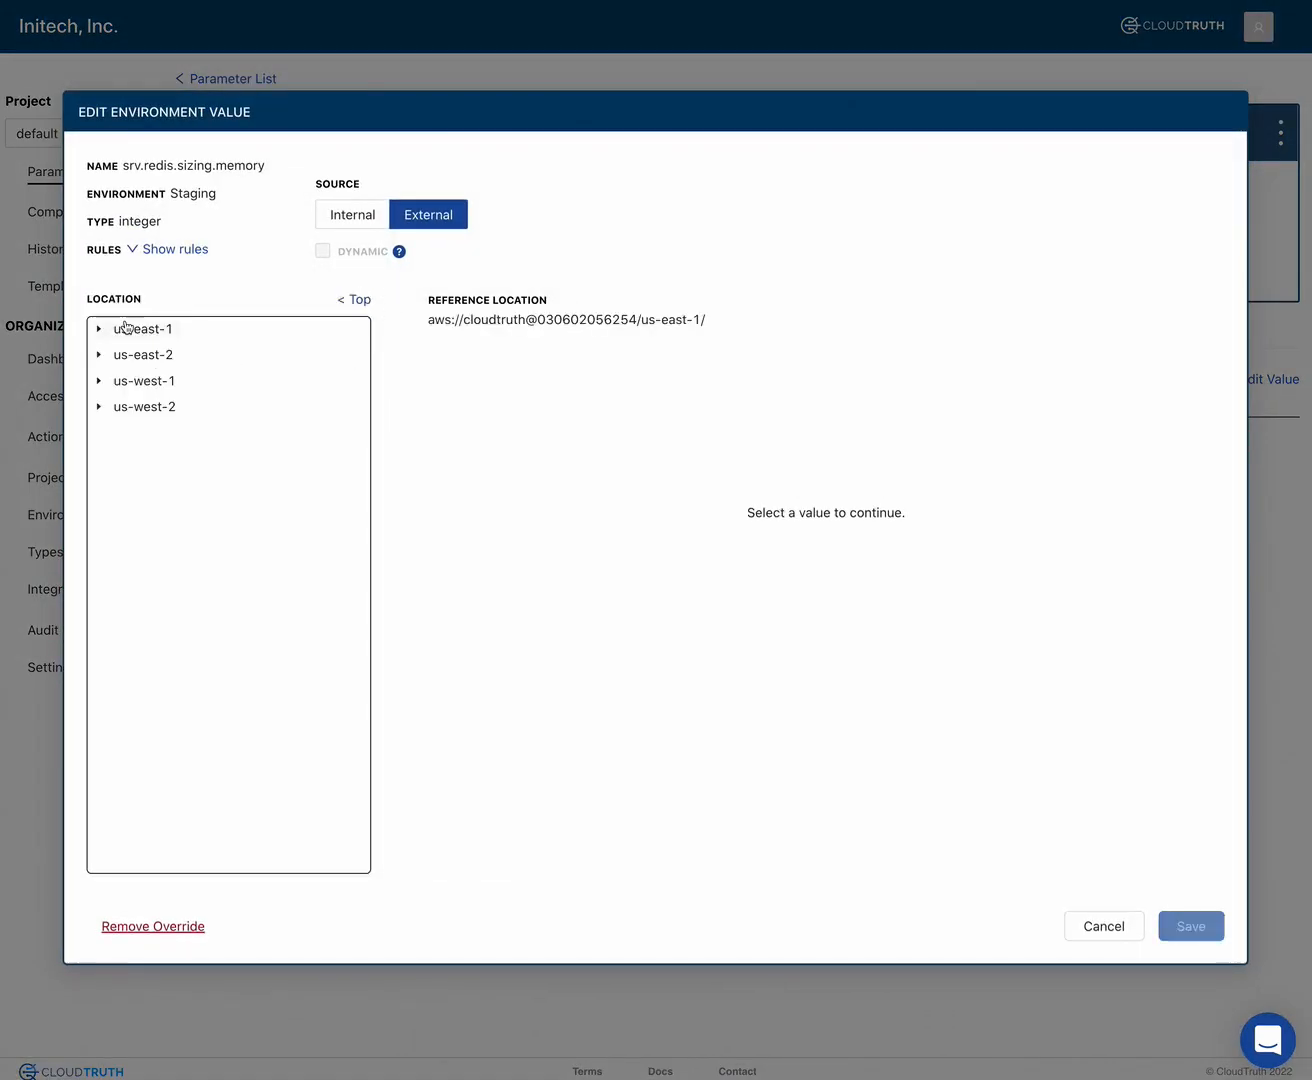
pyautogui.click(98, 330)
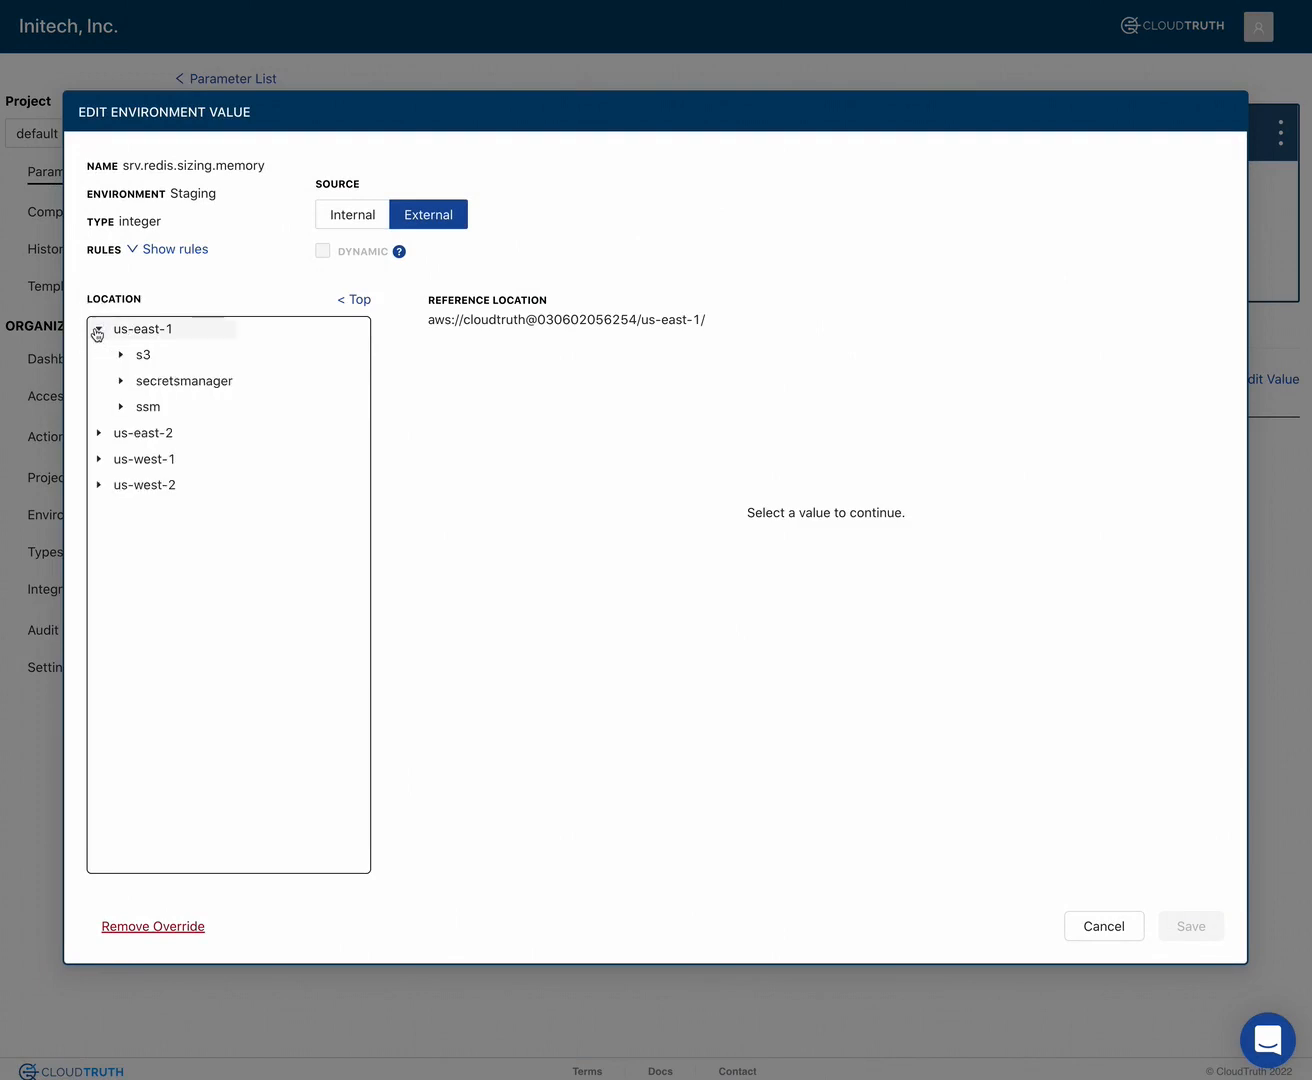
pyautogui.click(120, 355)
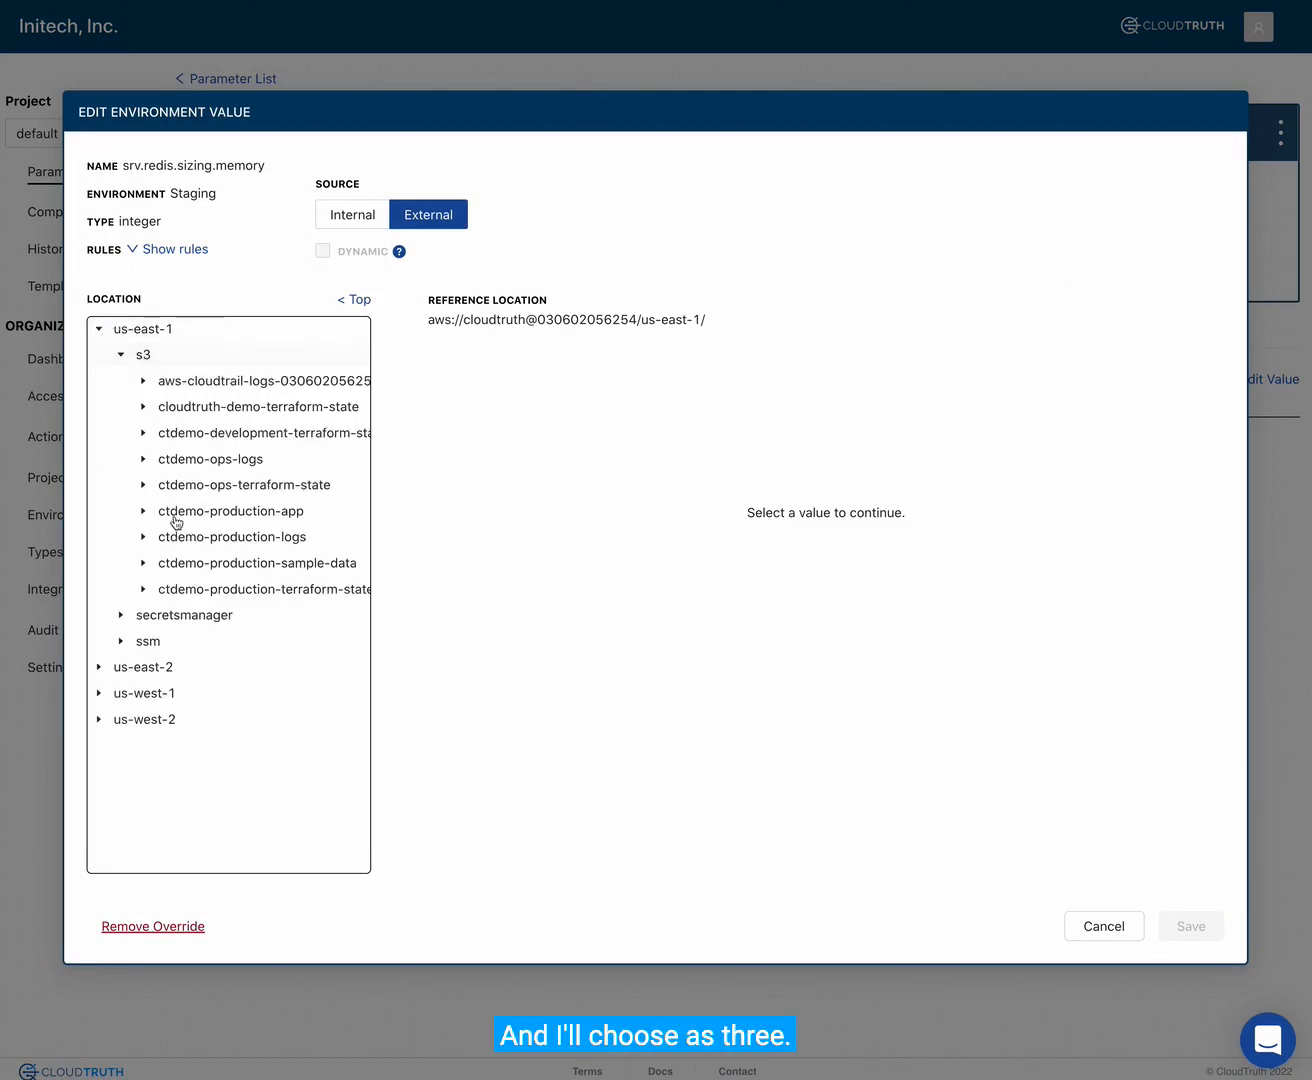
pyautogui.click(143, 565)
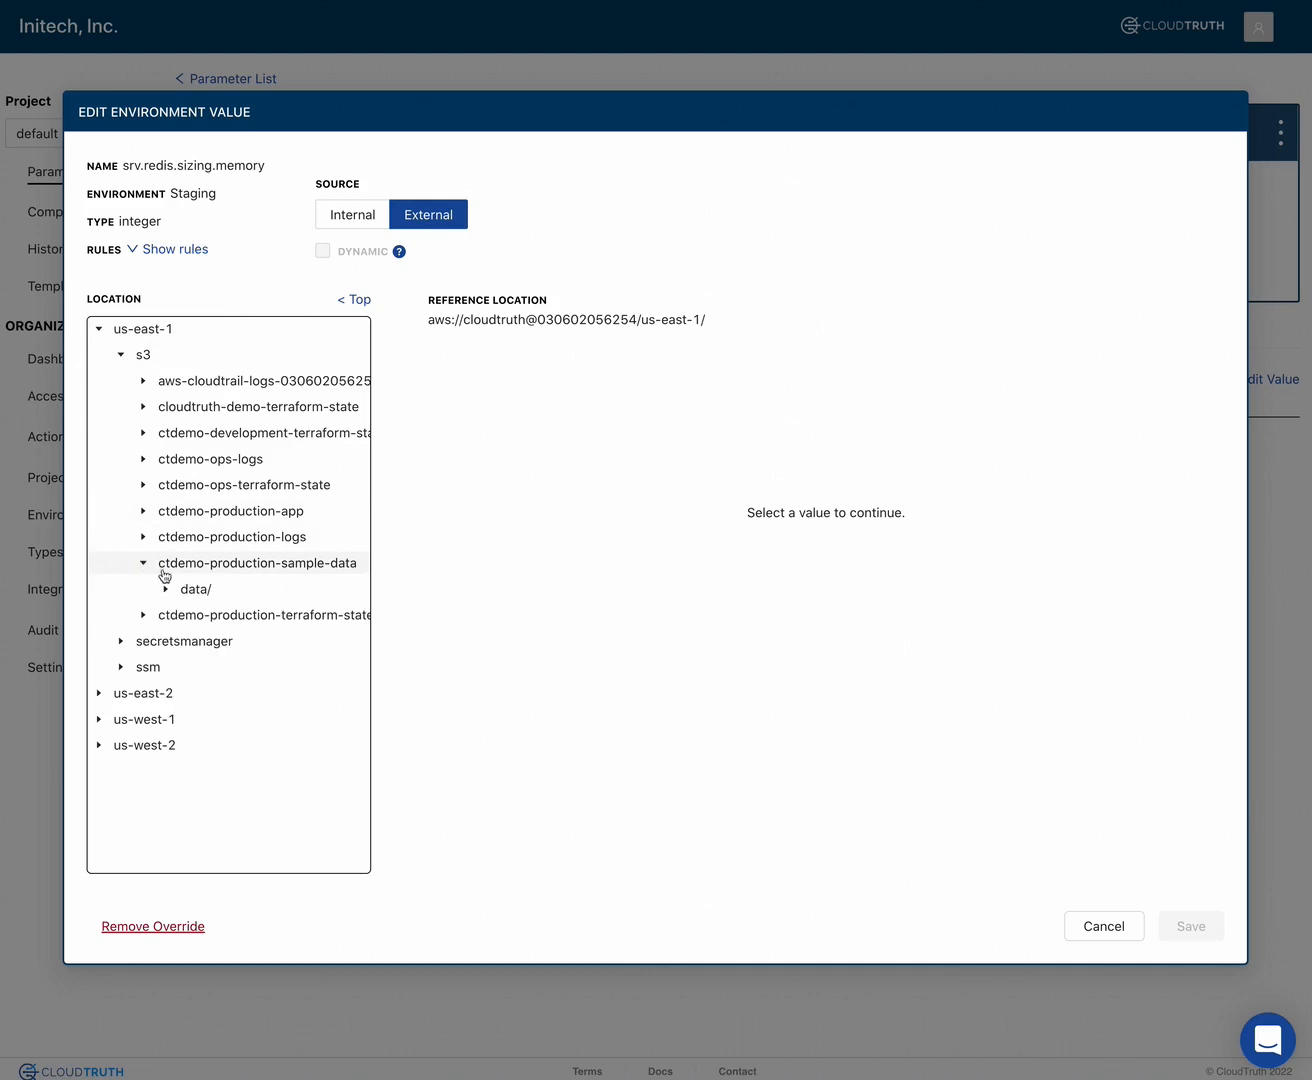
pyautogui.click(165, 593)
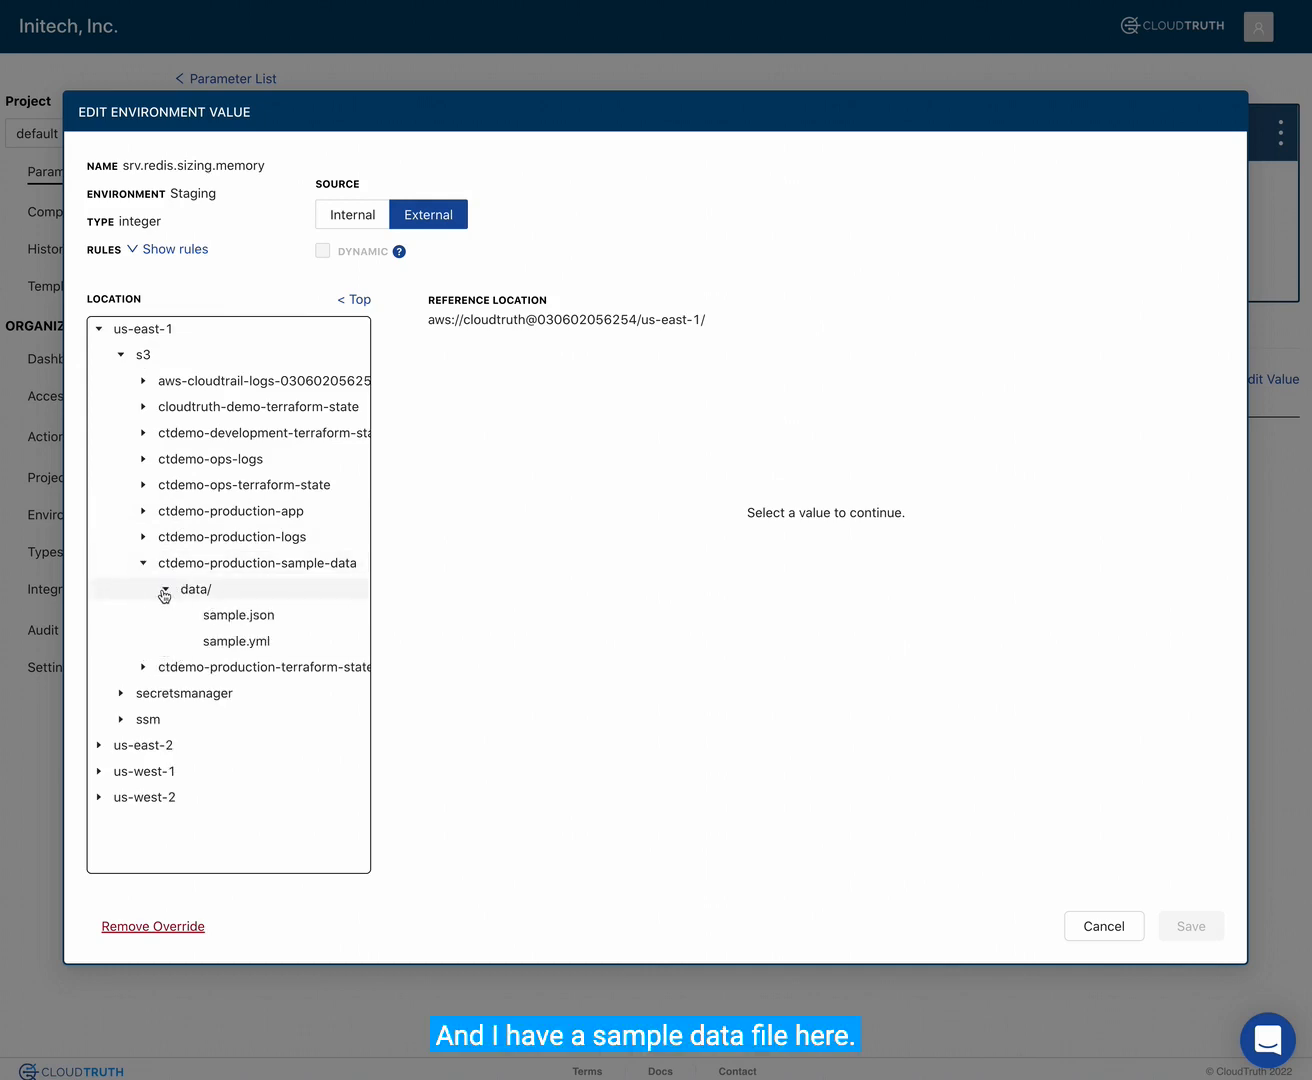
pyautogui.click(225, 642)
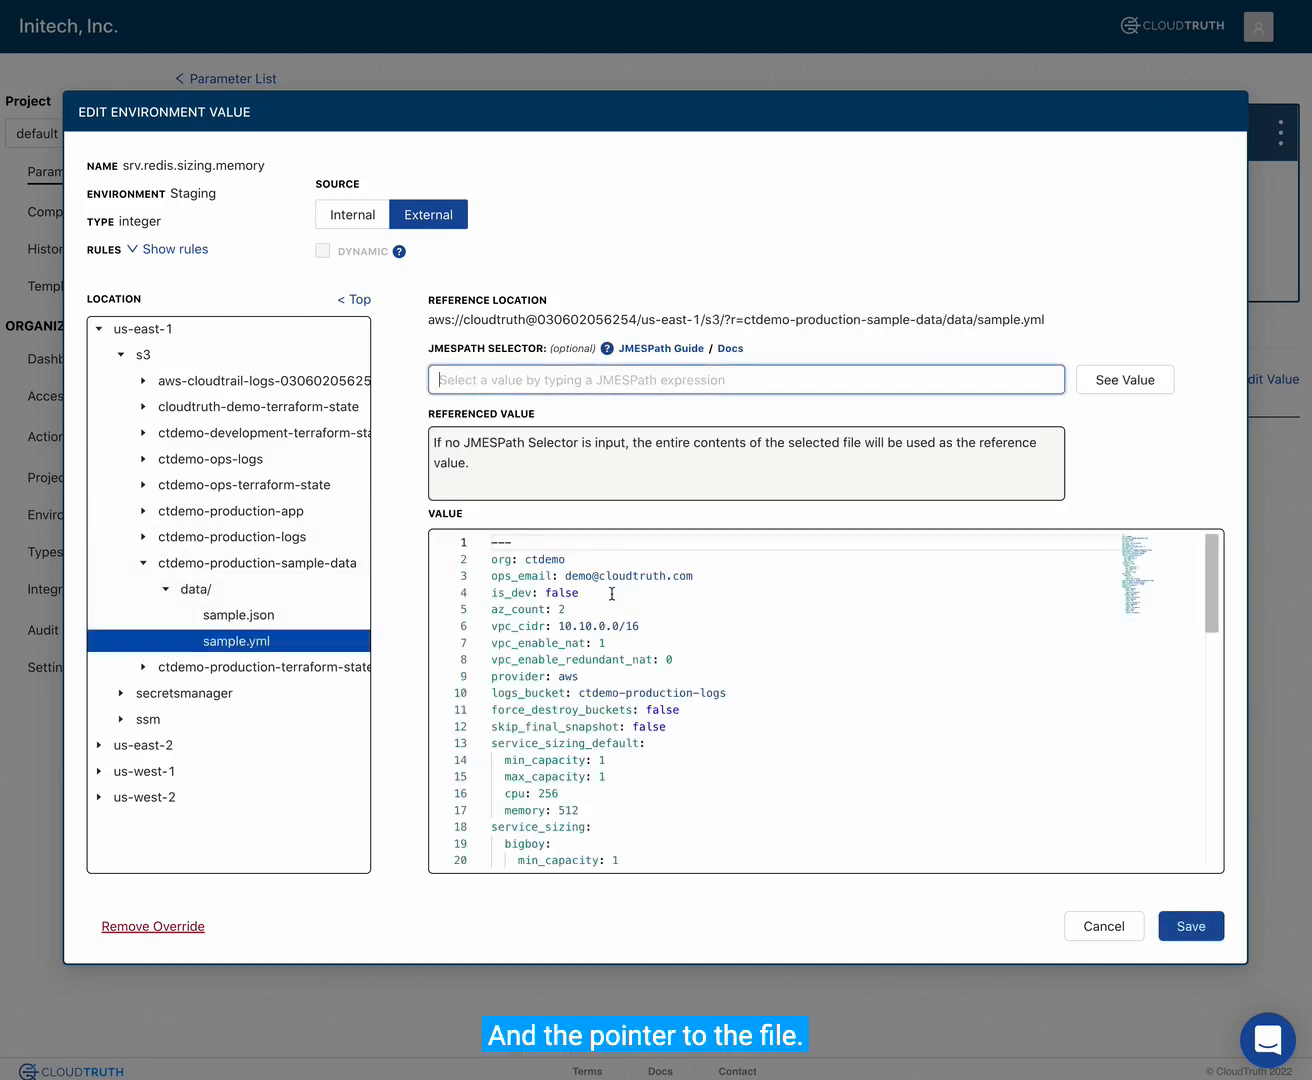
# - Set the JMESPath selector to service_sizing_default.memory, check the referenced value, and save the Staging value
pyautogui.moveTo(501, 812); pyautogui.dragTo(583, 810)
pyautogui.click(545, 380)
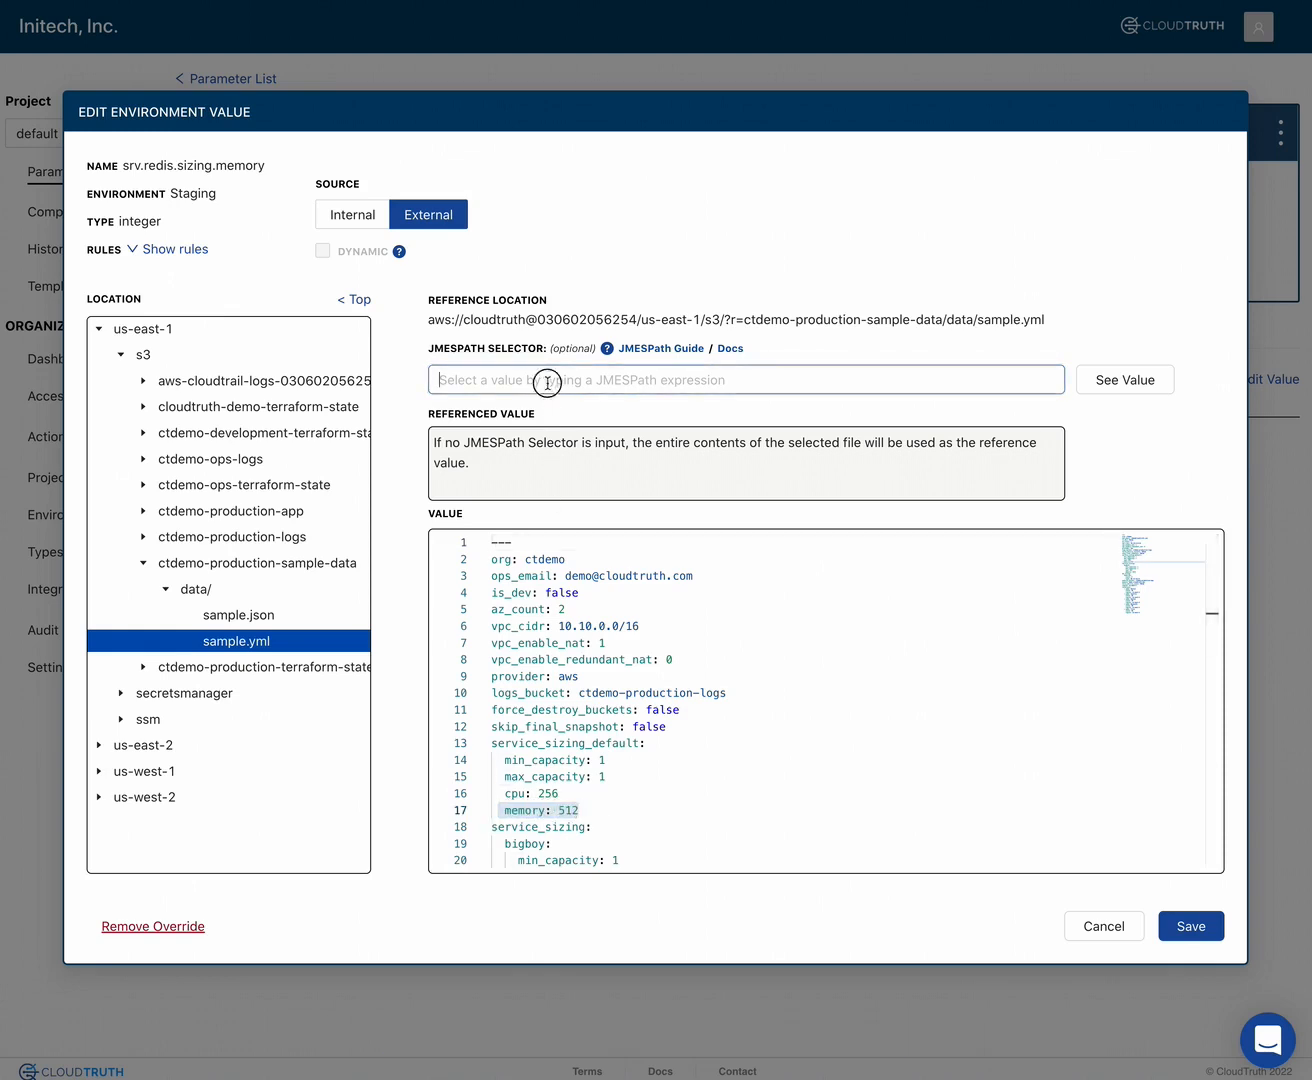
pyautogui.hotkey('ctrl', 'v')
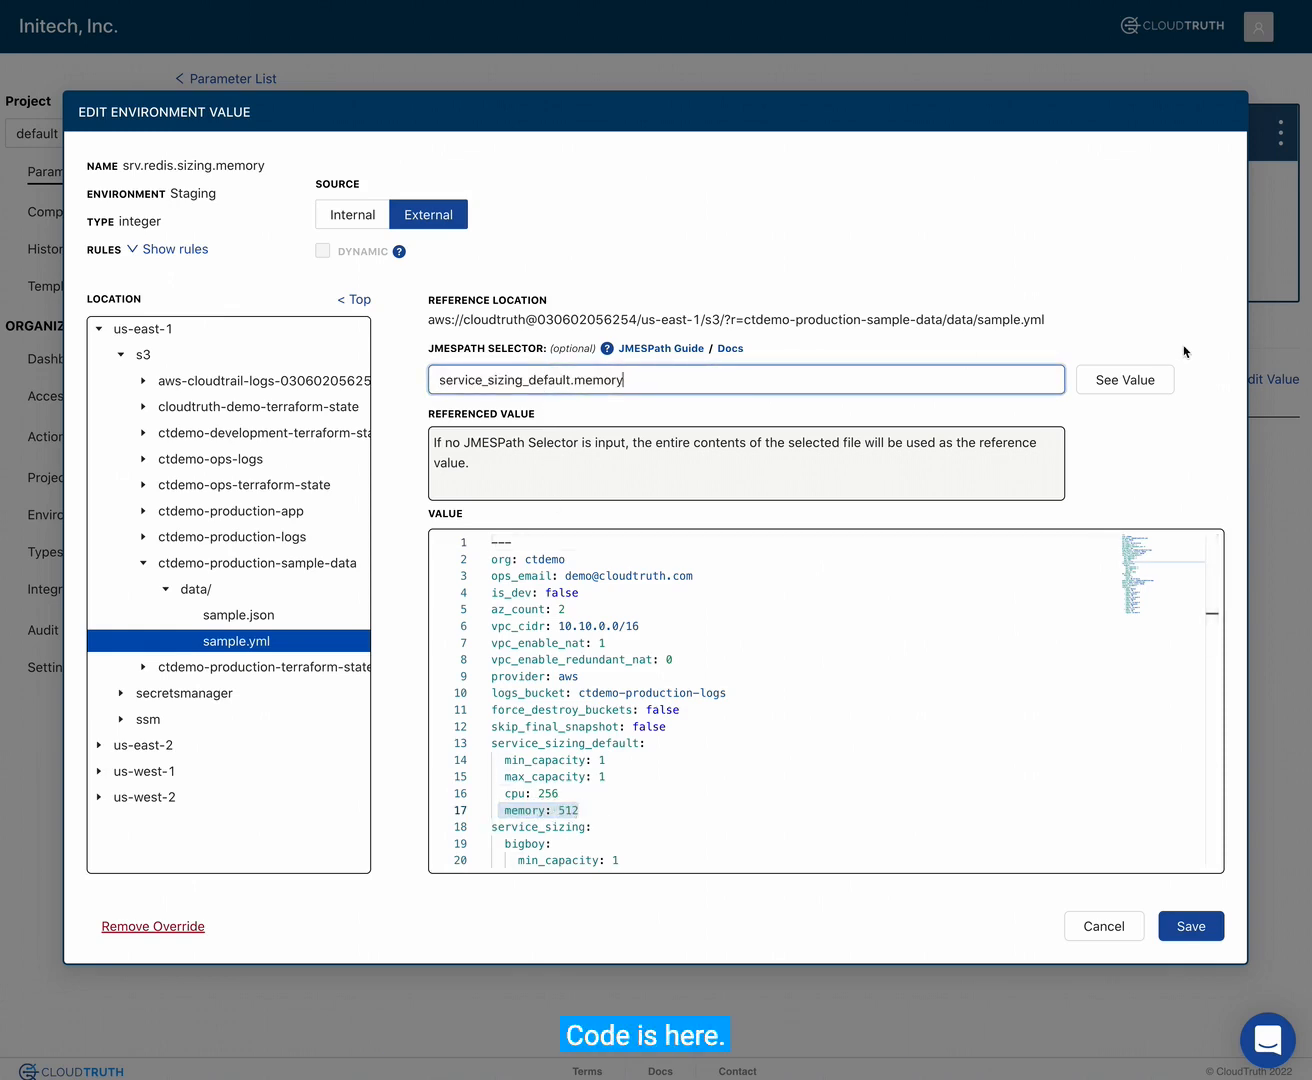
pyautogui.click(1091, 380)
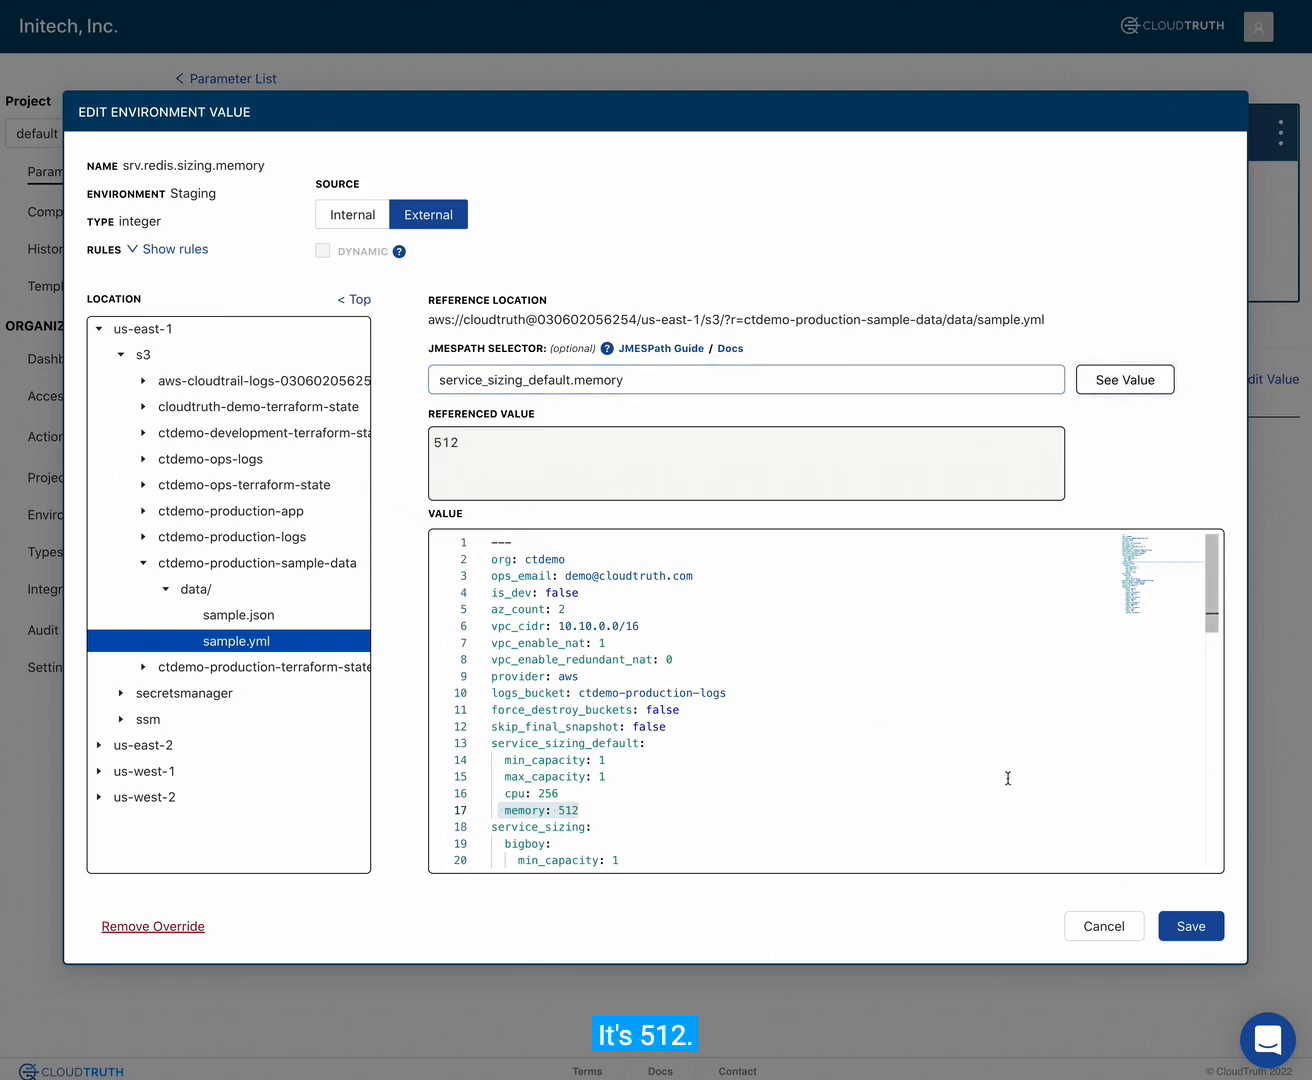
pyautogui.click(1186, 926)
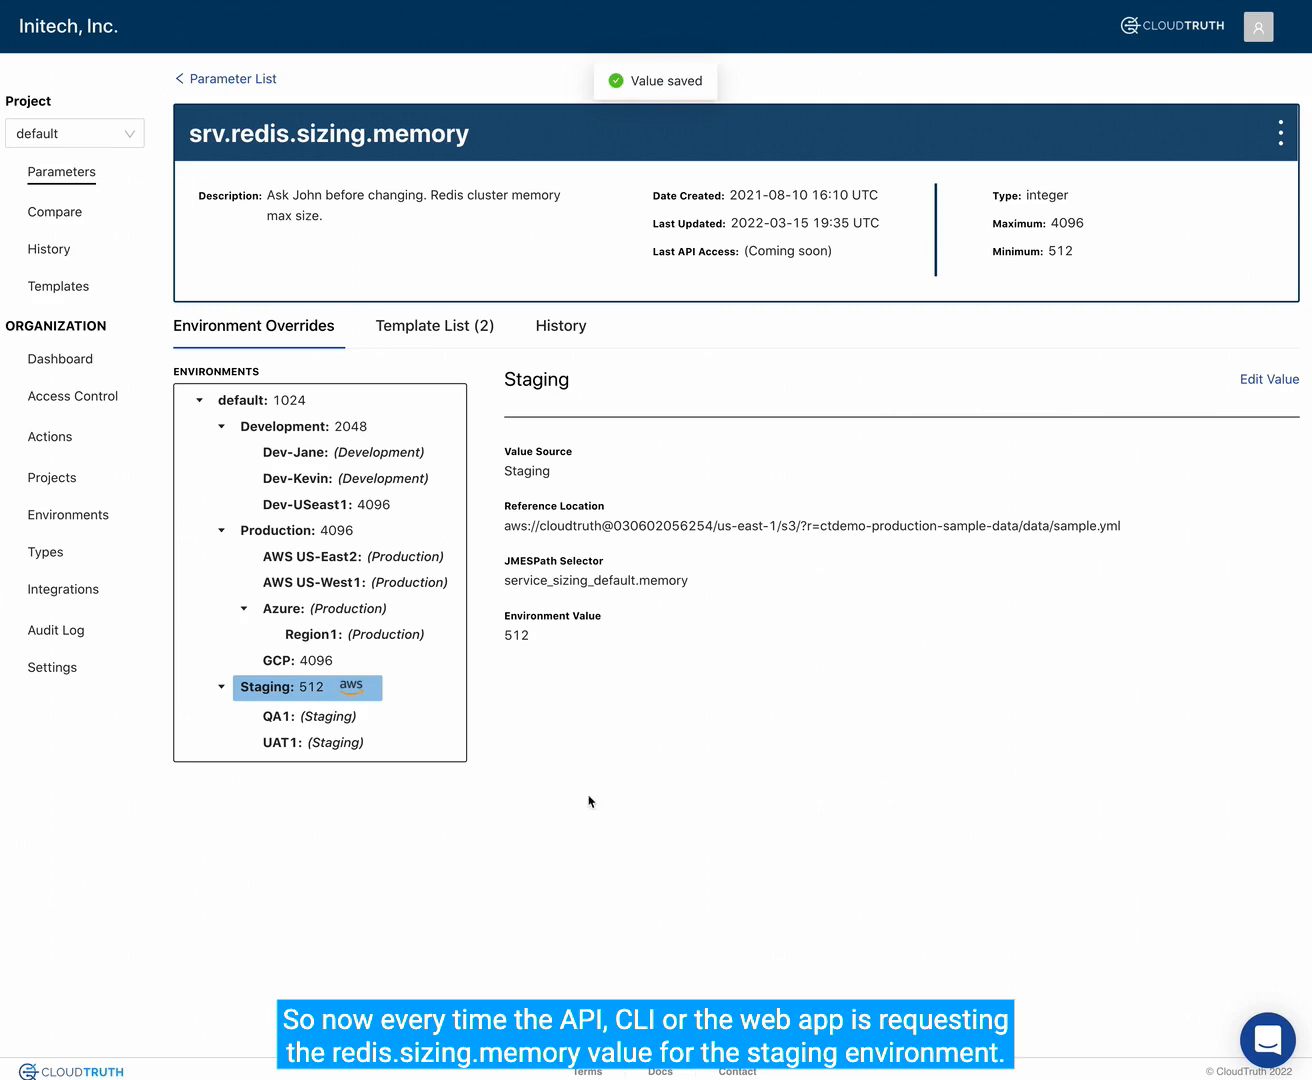
pyautogui.moveTo(232, 133); pyautogui.dragTo(463, 137)
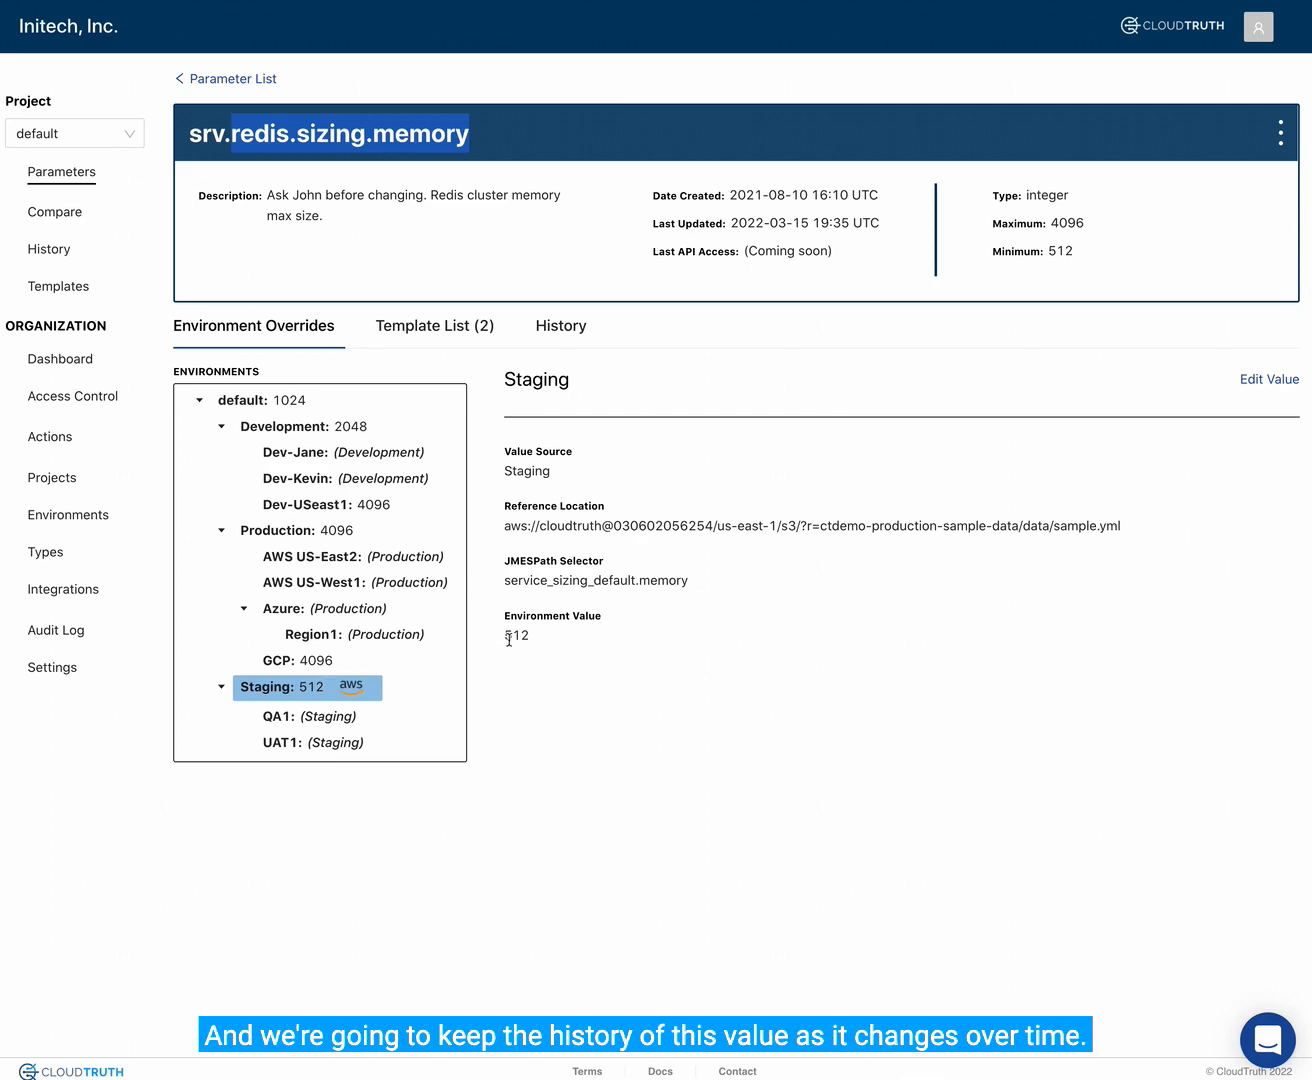
pyautogui.moveTo(506, 637); pyautogui.dragTo(556, 640)
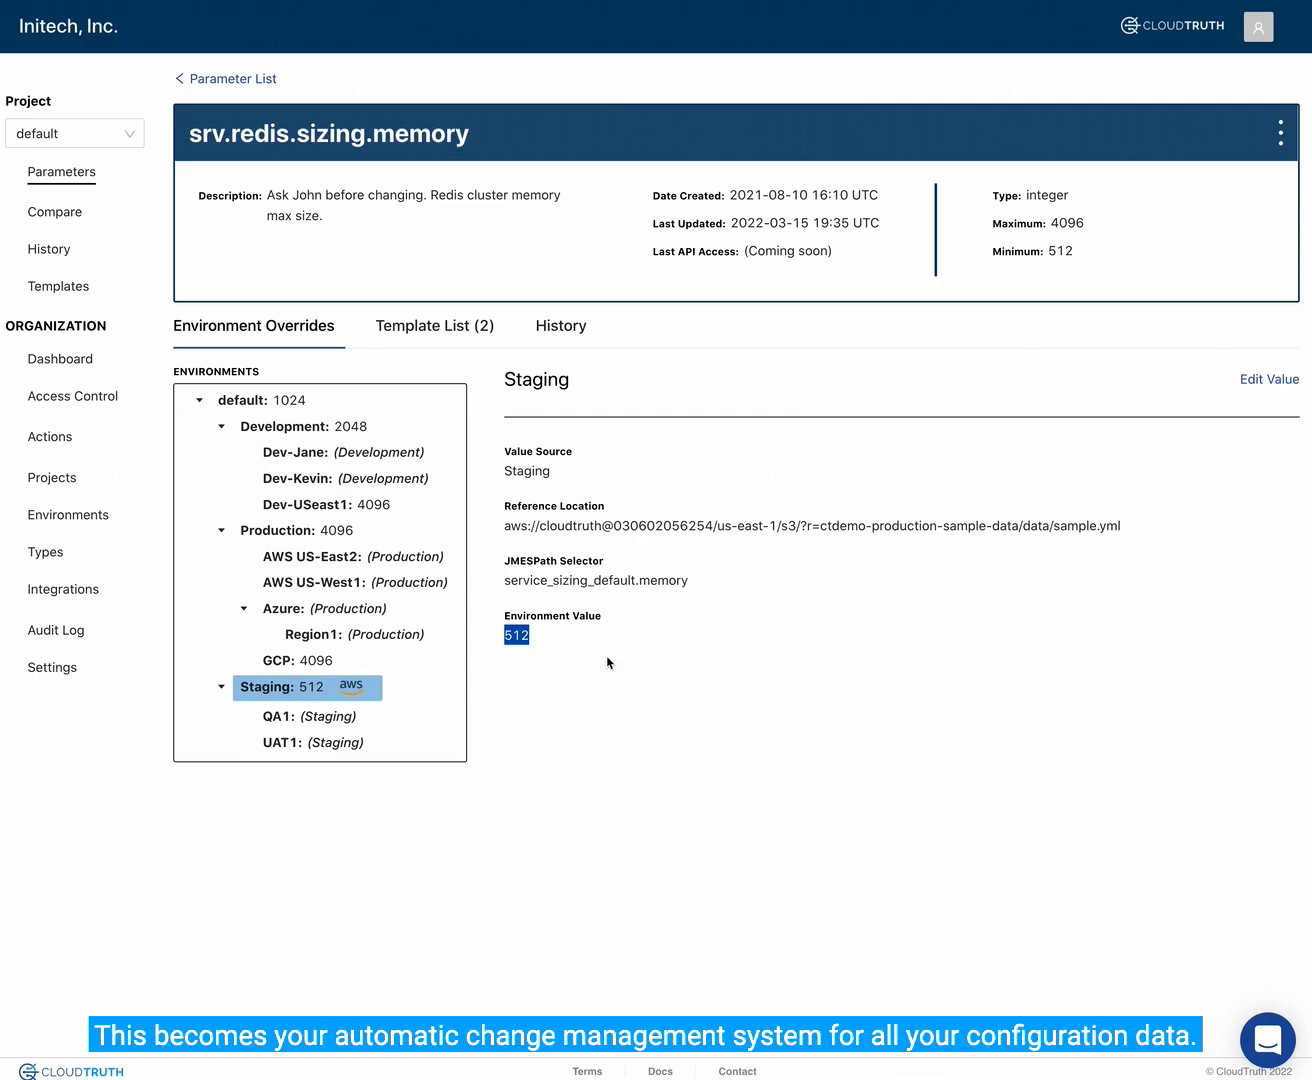
# - Open deploy.stack from the templates referencing this parameter and preview it for Development and Production, checking the redis.memory value
pyautogui.click(446, 328)
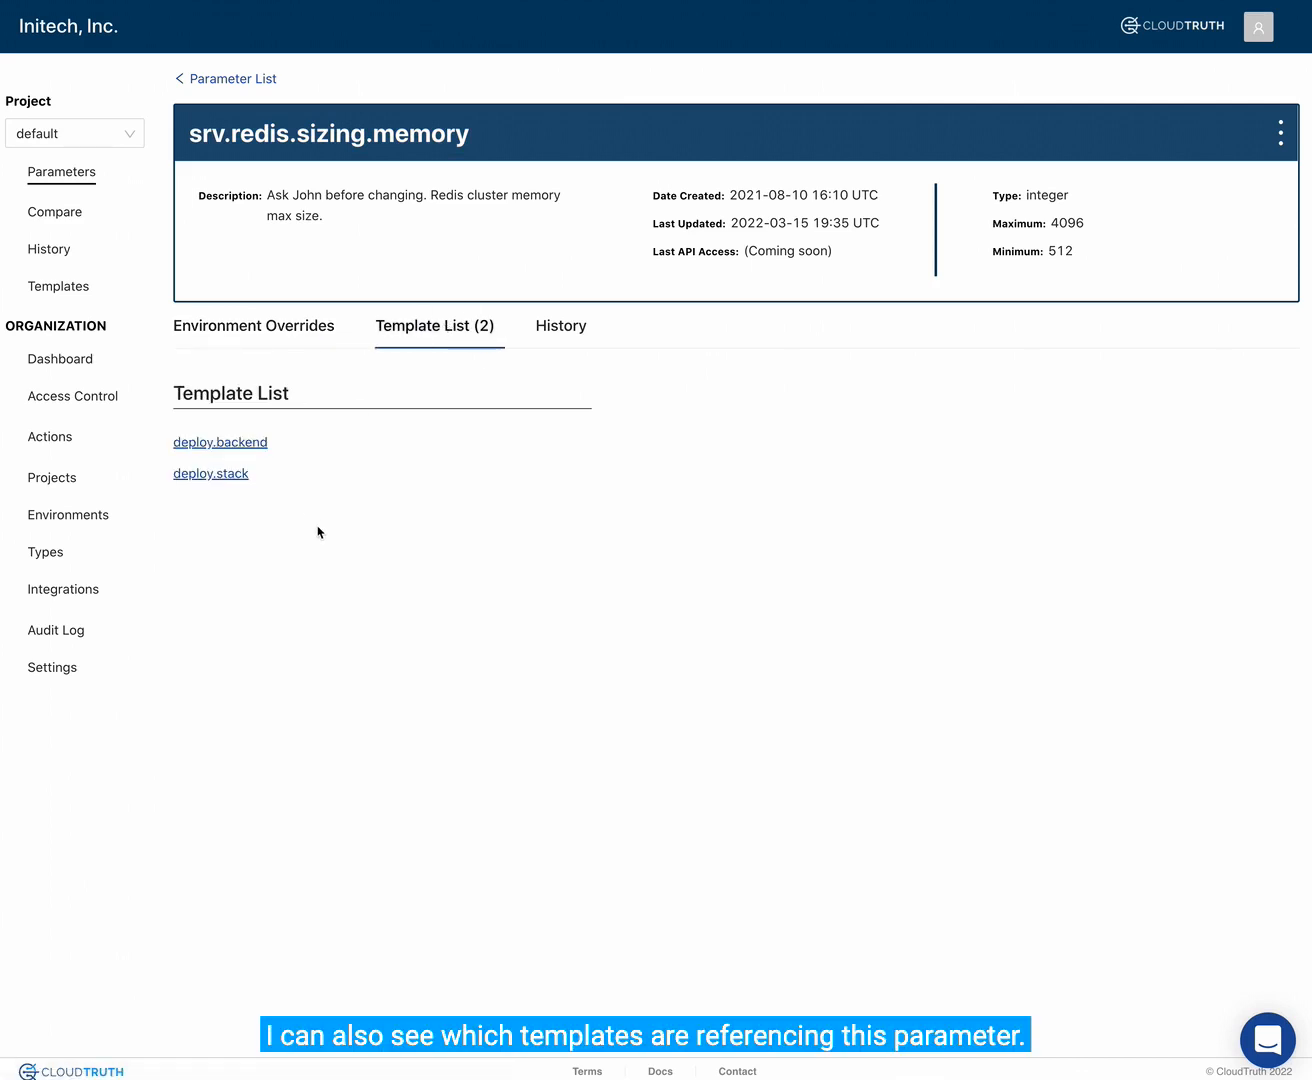
pyautogui.click(227, 479)
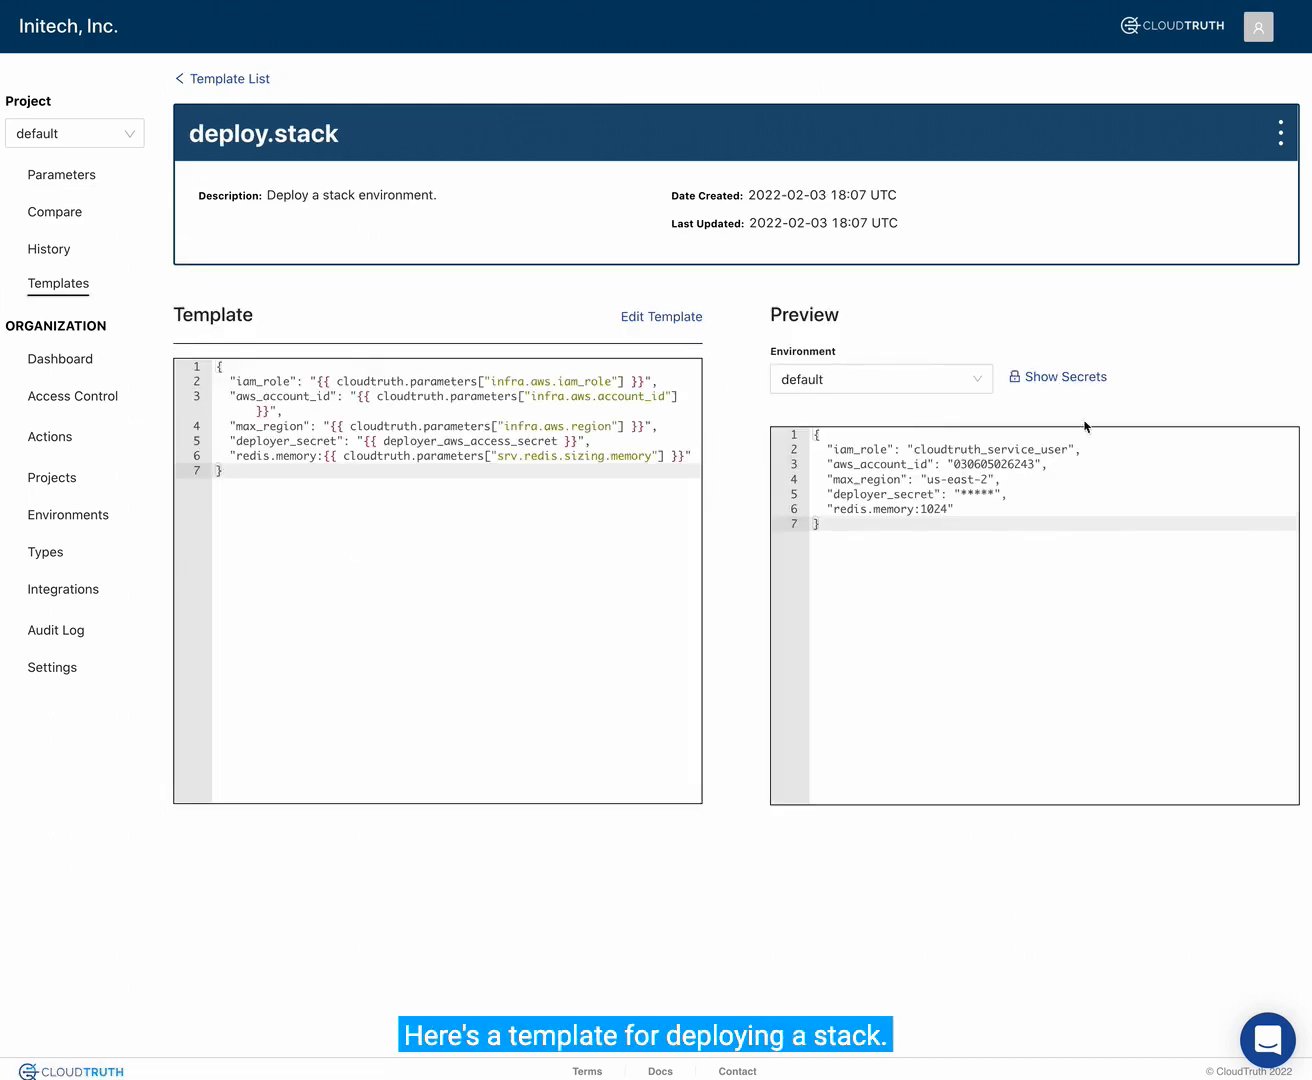
pyautogui.click(945, 381)
pyautogui.click(882, 447)
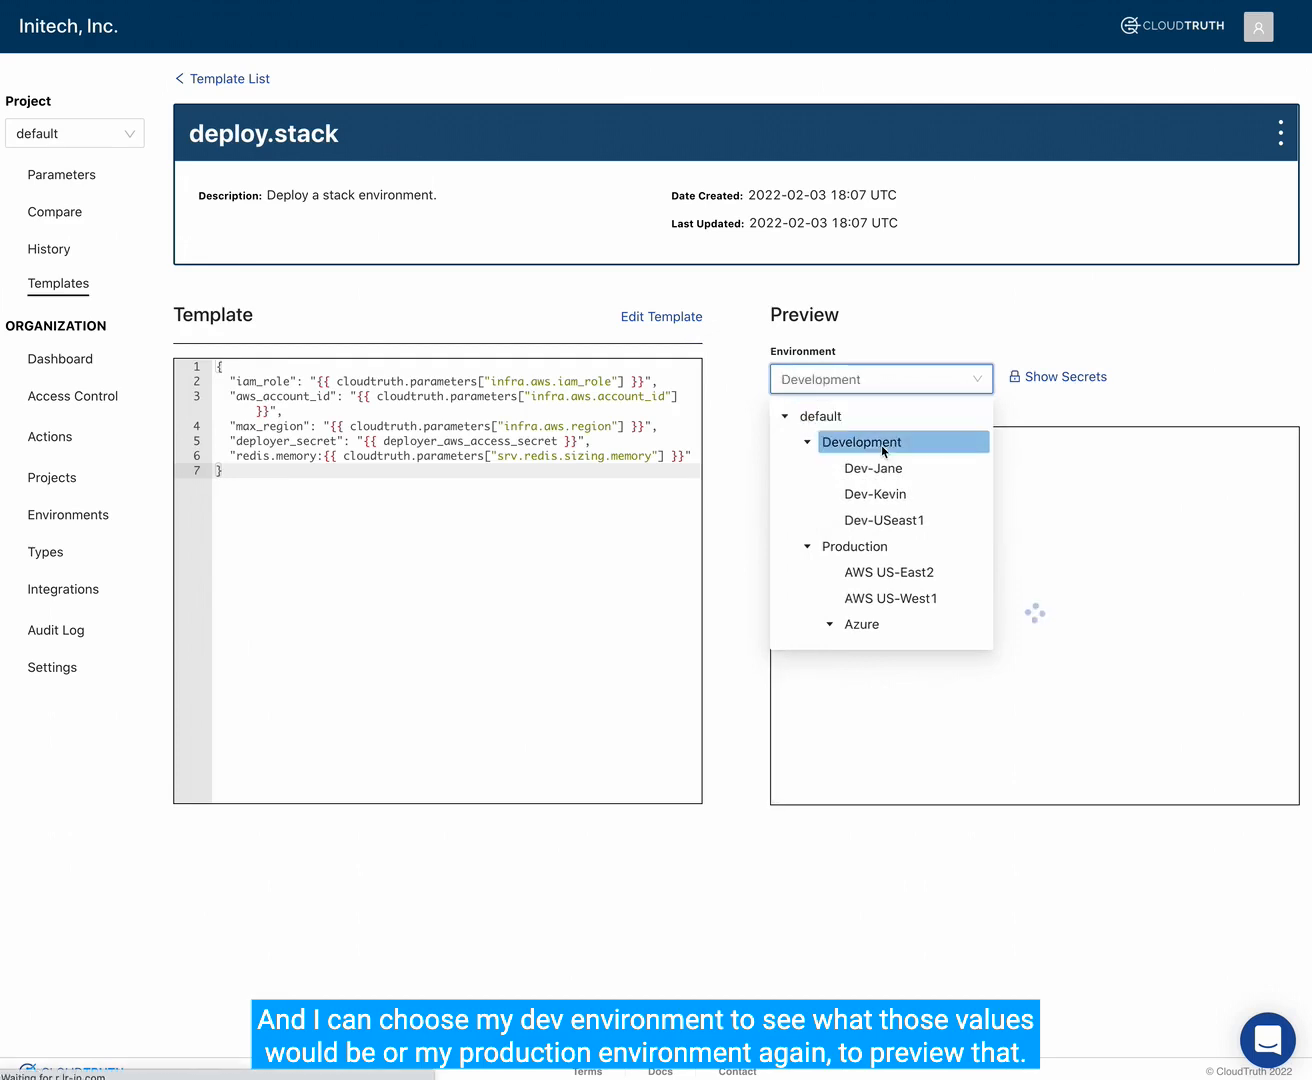
pyautogui.click(946, 385)
pyautogui.click(896, 550)
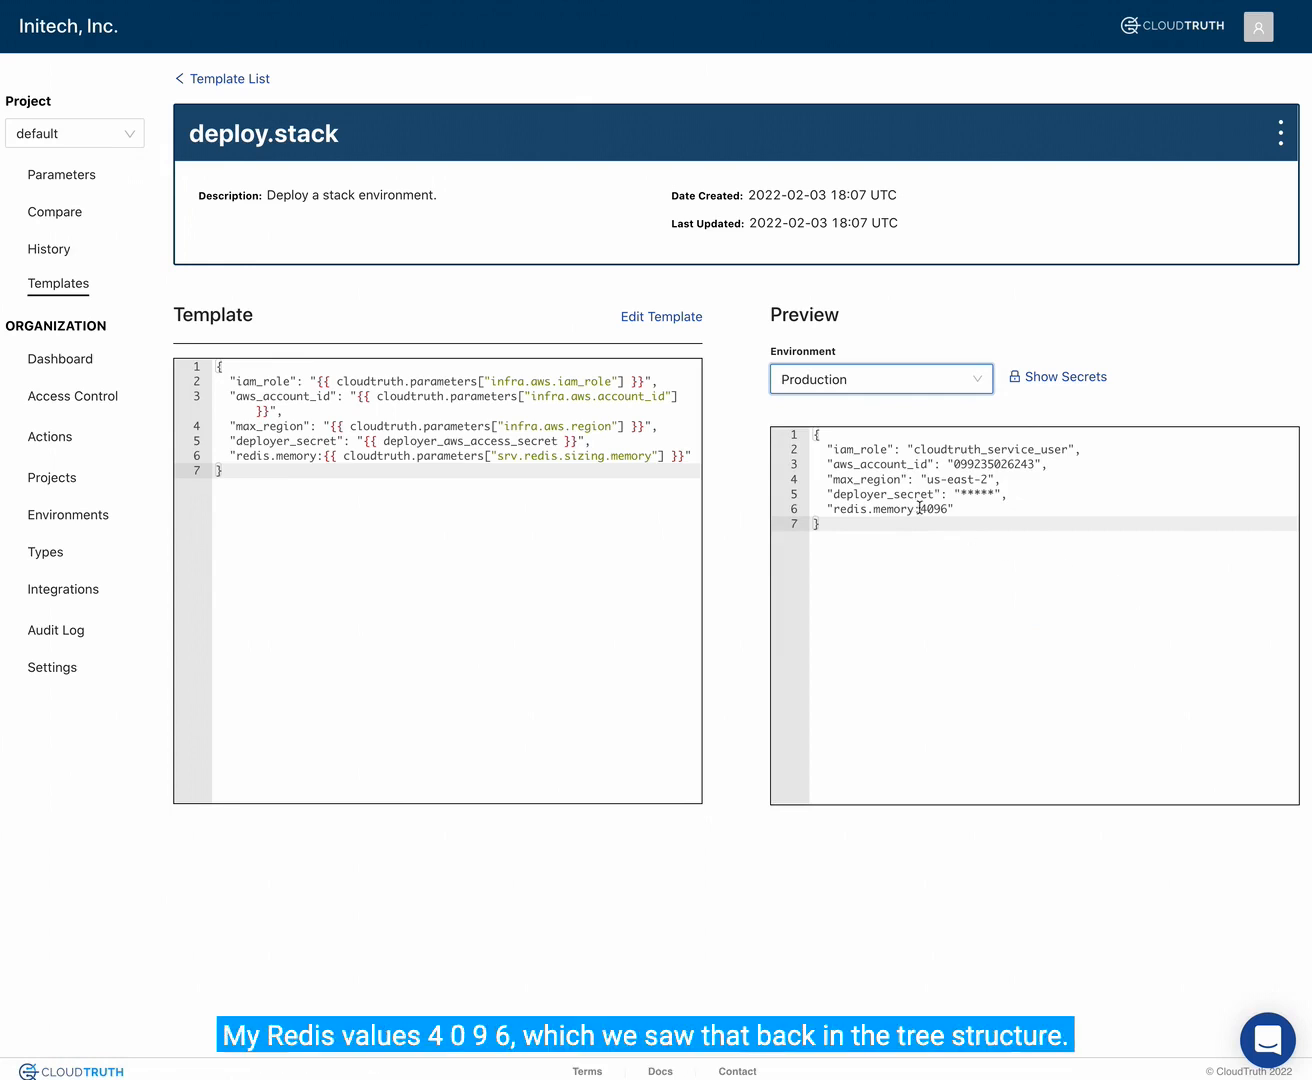
pyautogui.doubleClick(934, 510)
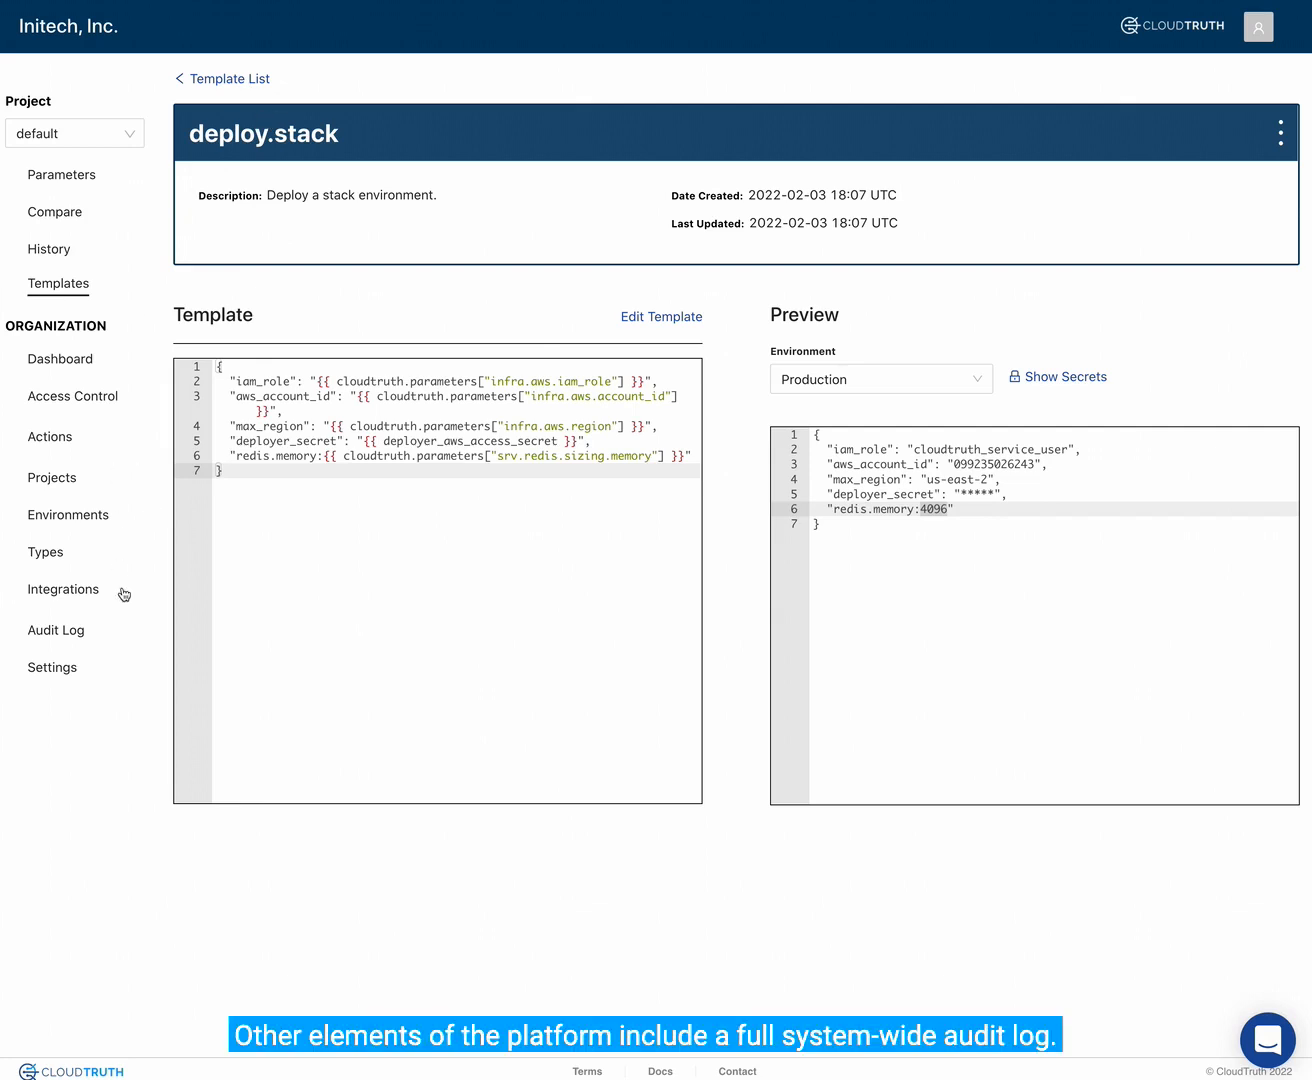
# - Search the organization's audit log without filters and examine the available action, object type and user filter options
pyautogui.click(65, 631)
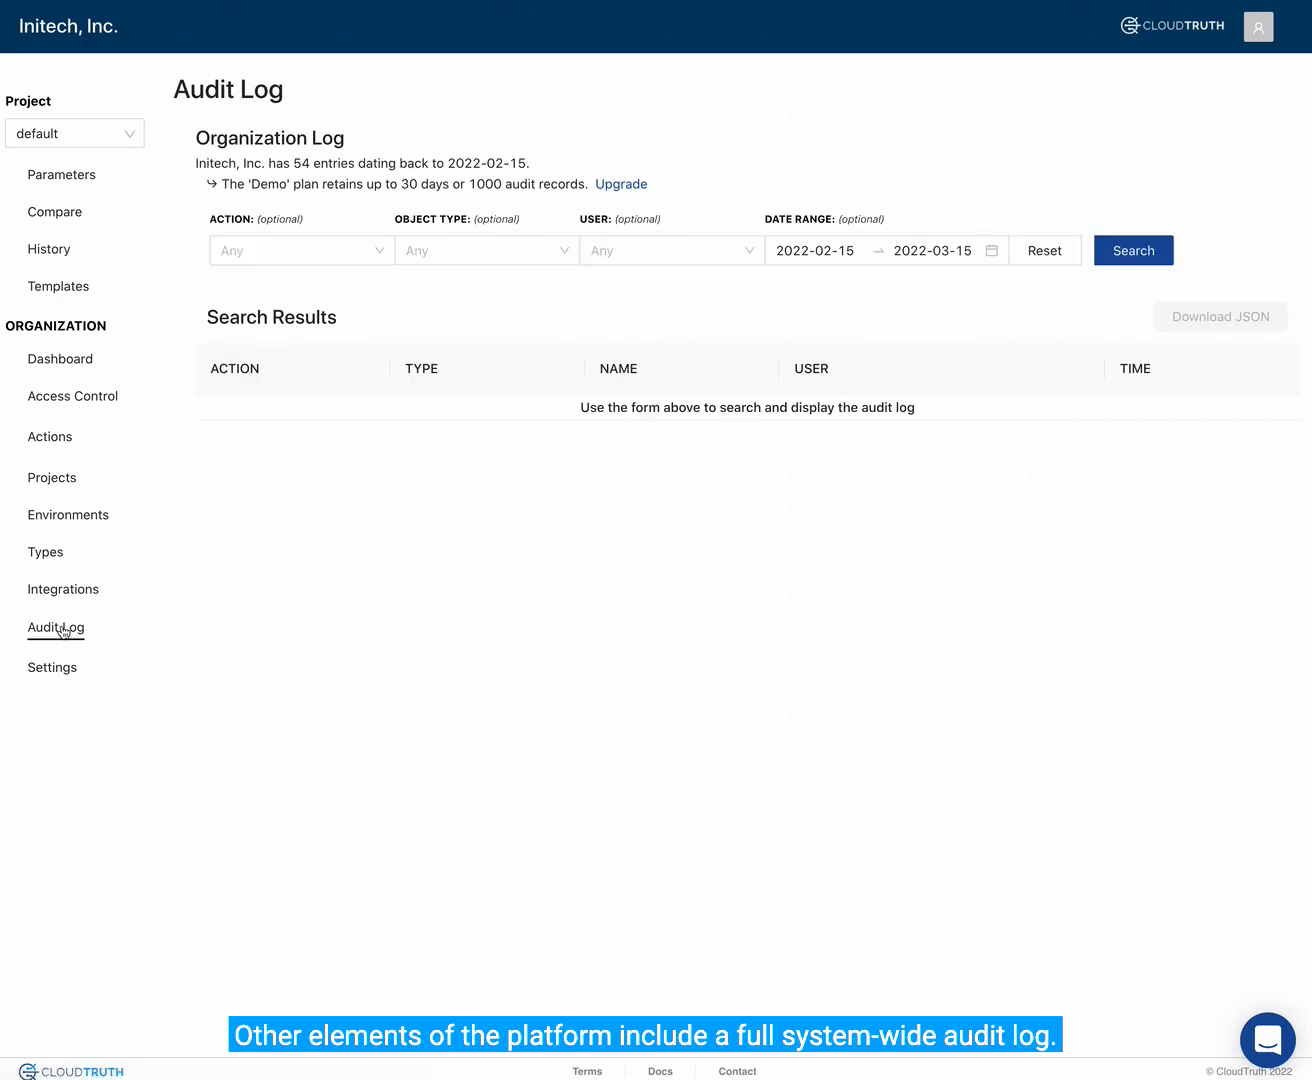
pyautogui.click(1112, 254)
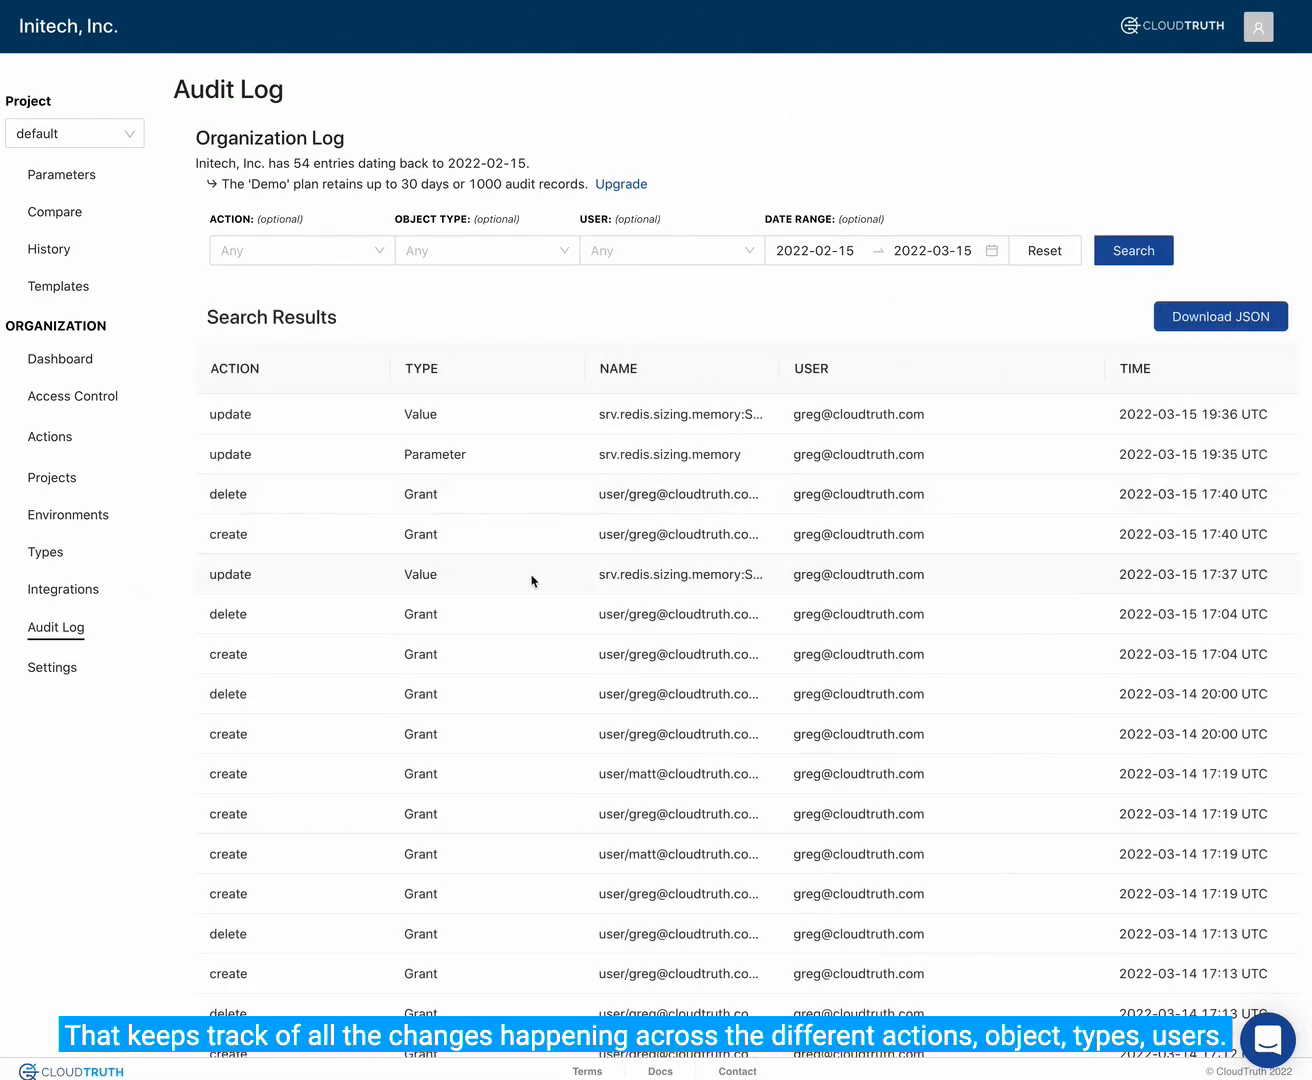
pyautogui.click(294, 256)
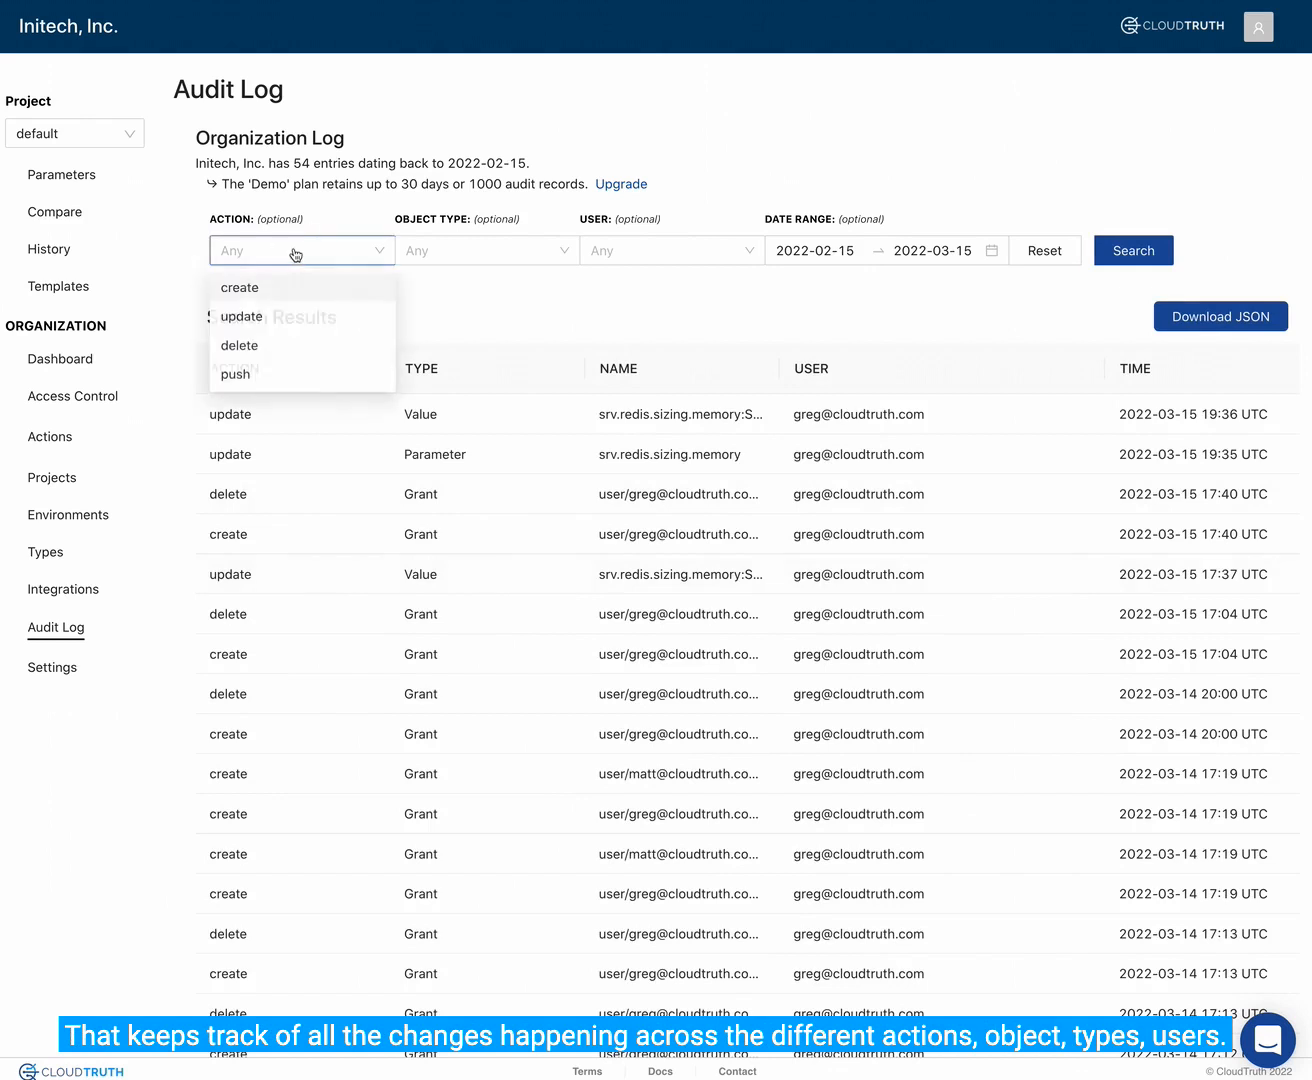
pyautogui.click(464, 254)
pyautogui.click(656, 254)
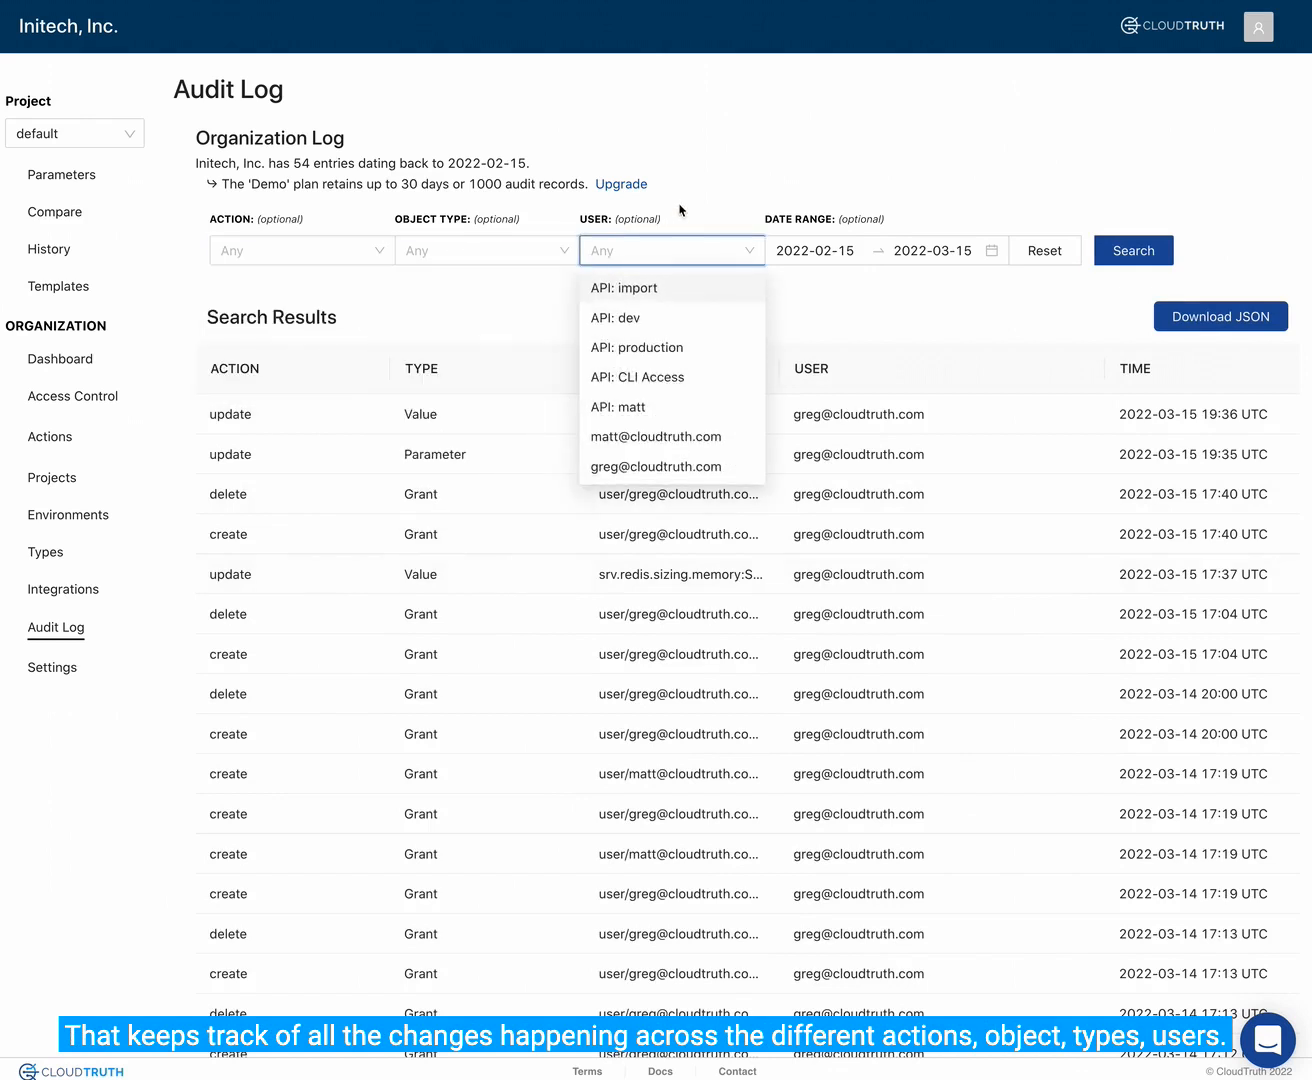
pyautogui.click(700, 181)
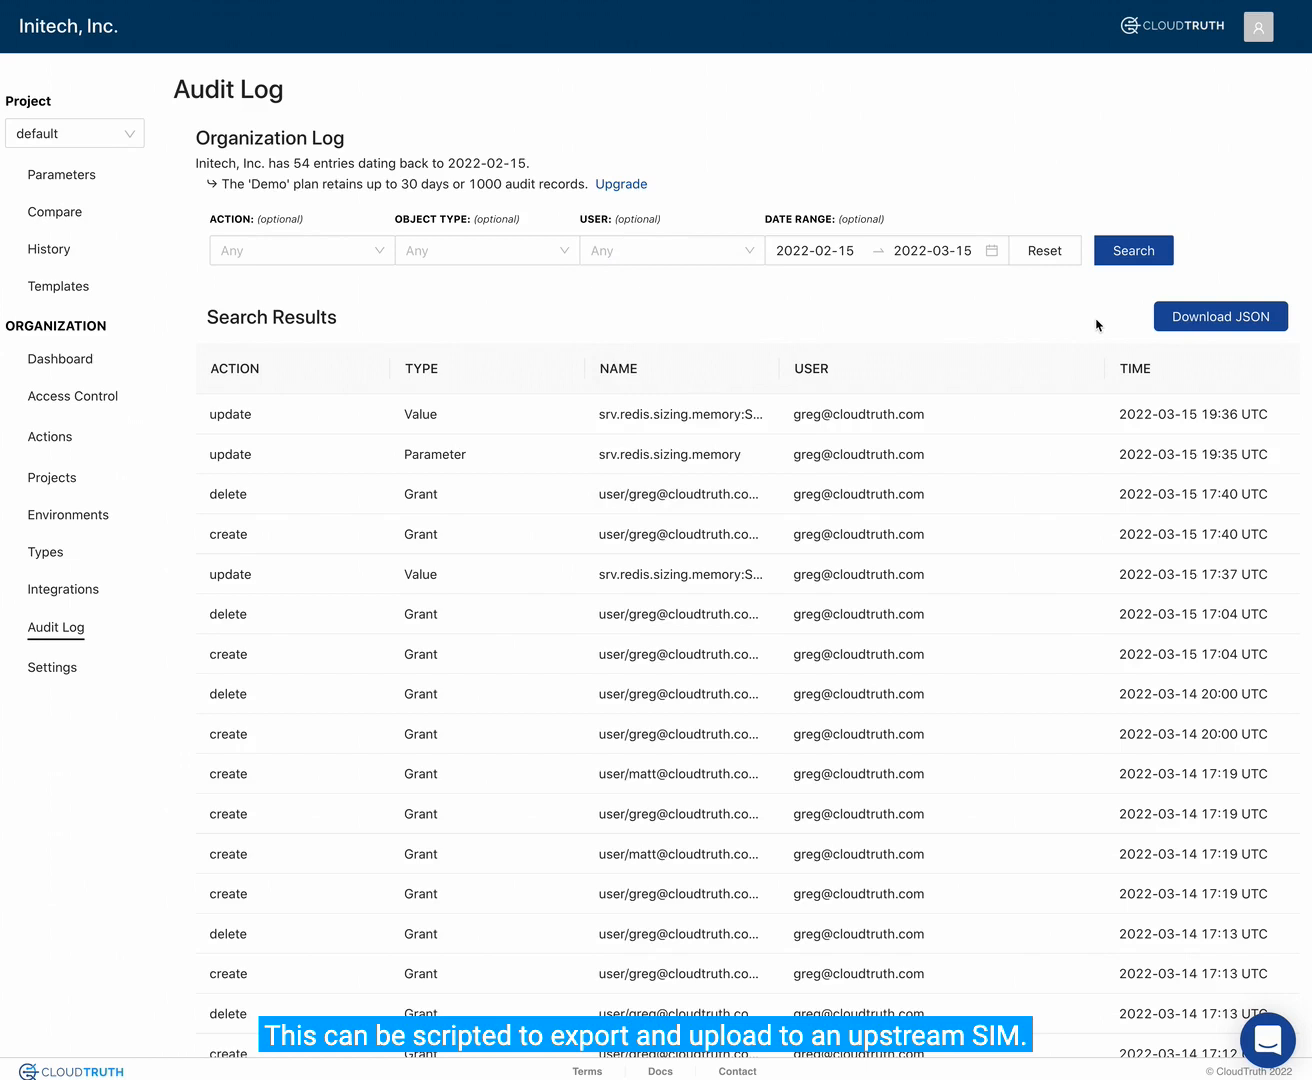
# - Review the organization's type list and its import and push actions
pyautogui.click(45, 560)
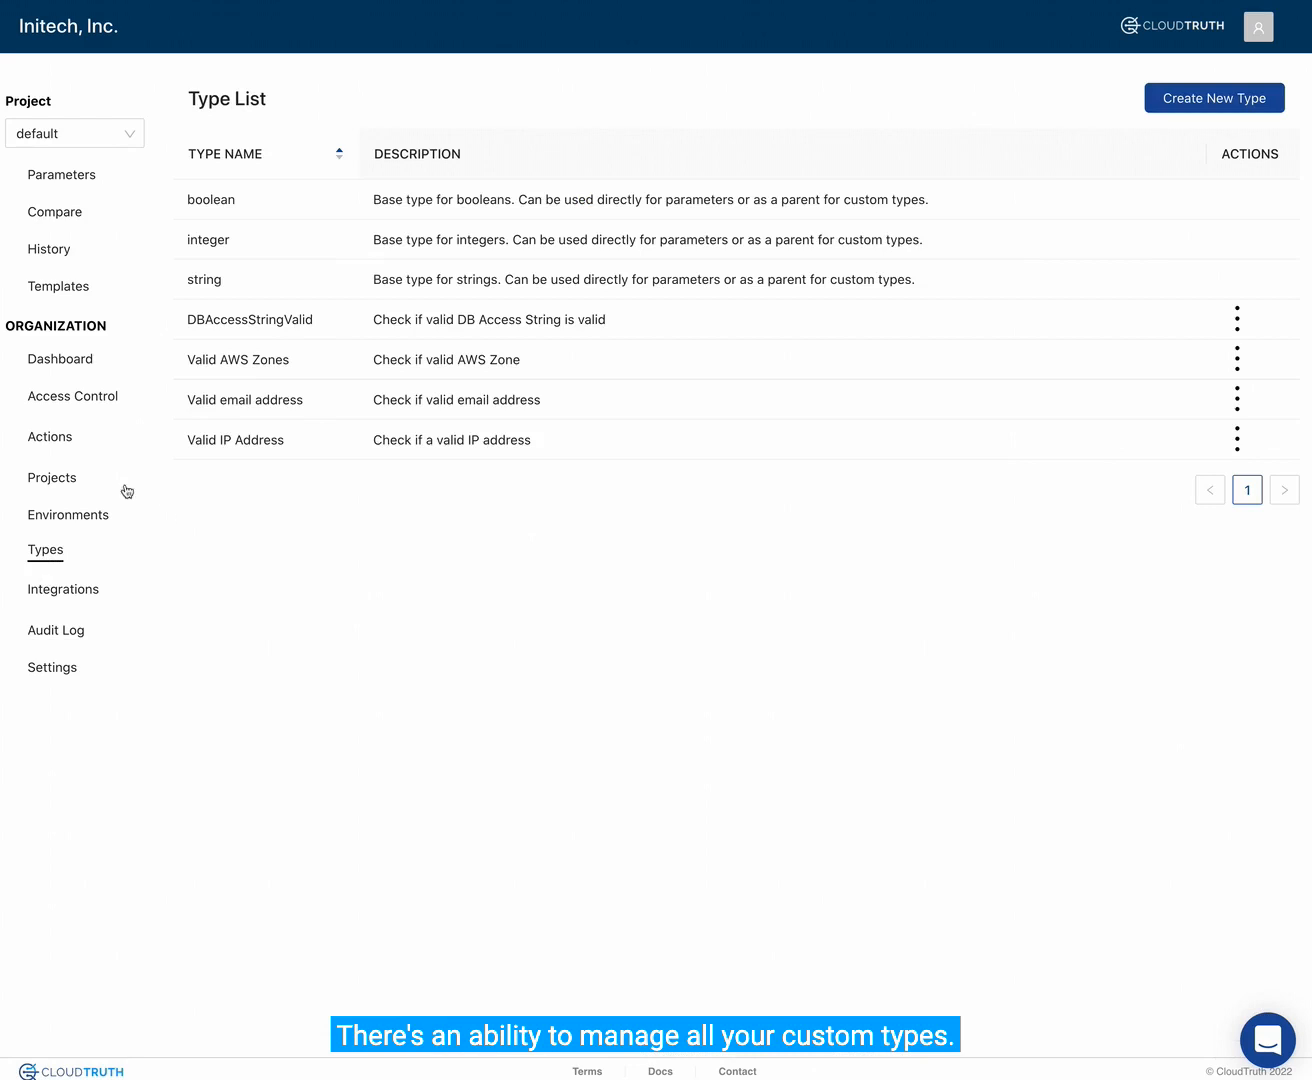
pyautogui.click(58, 444)
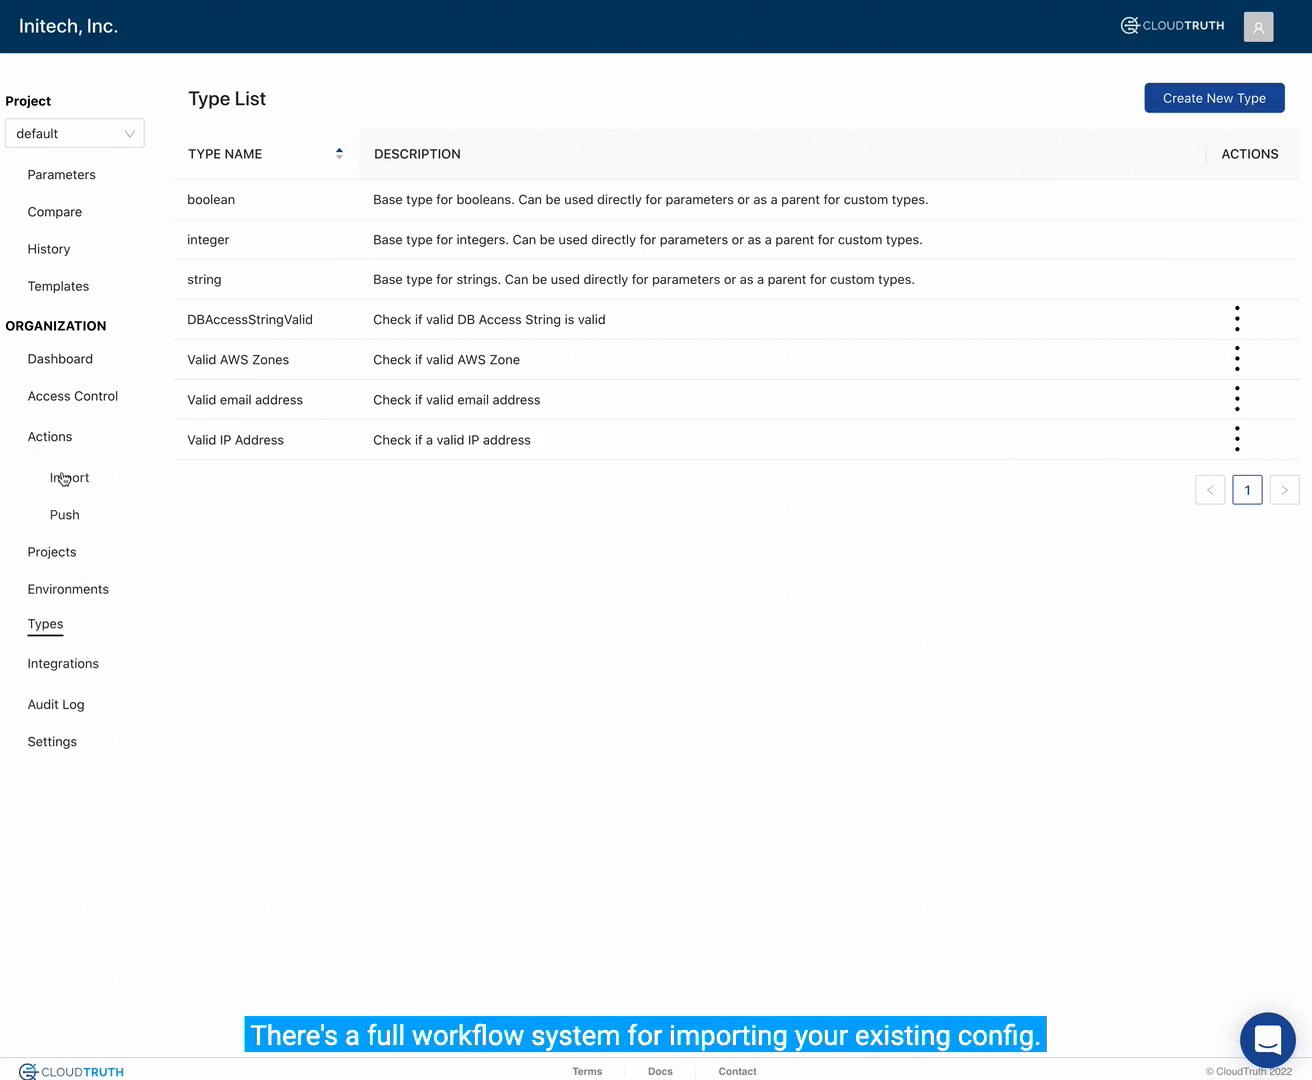
pyautogui.click(63, 478)
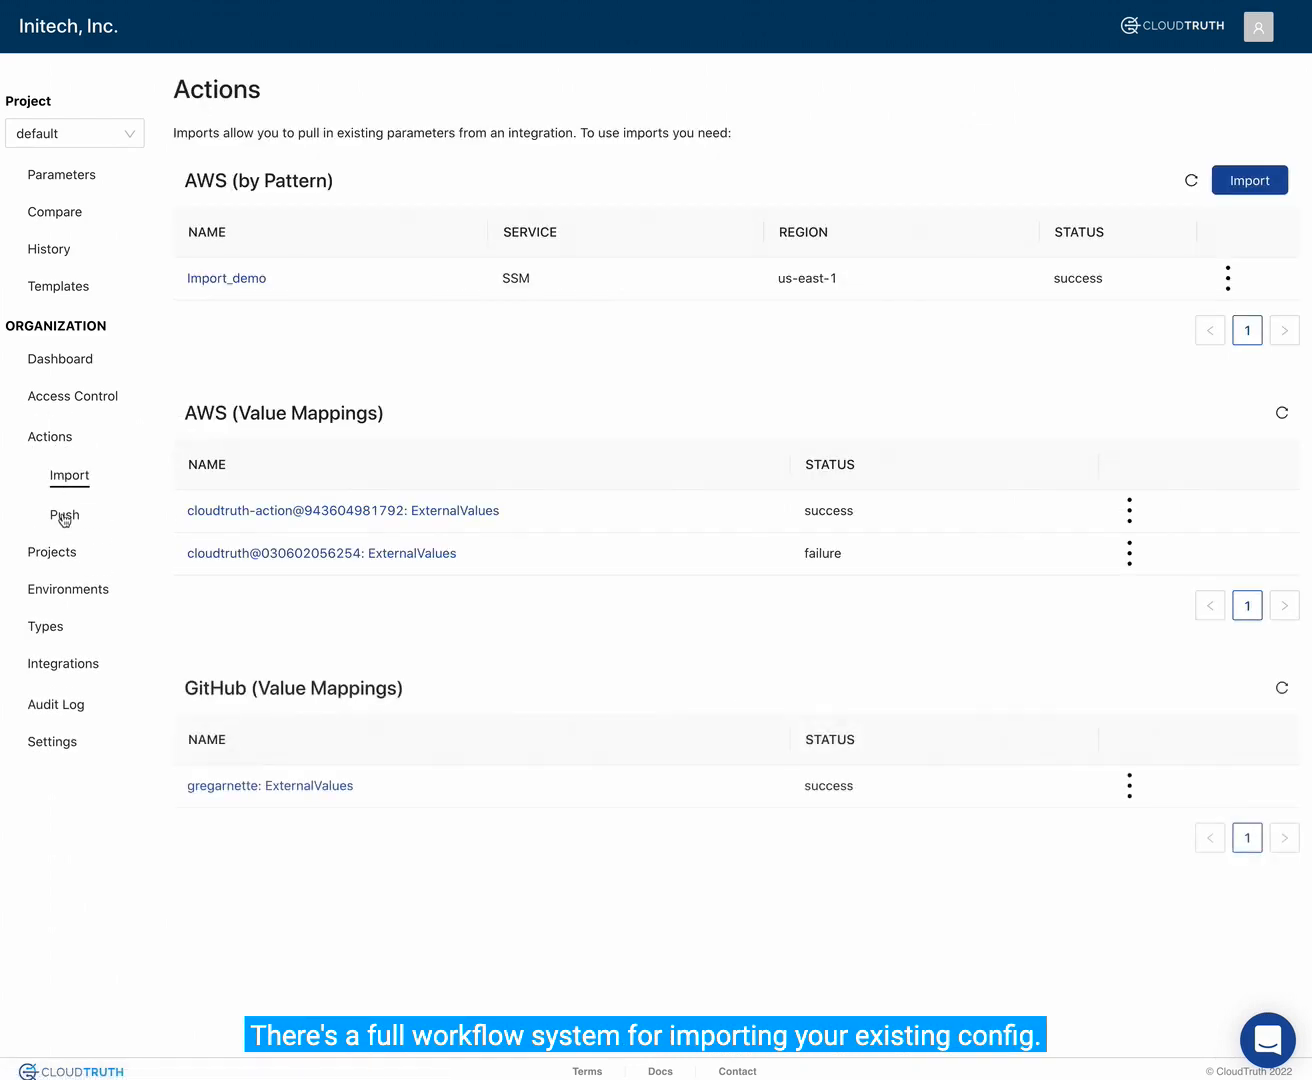
pyautogui.click(64, 514)
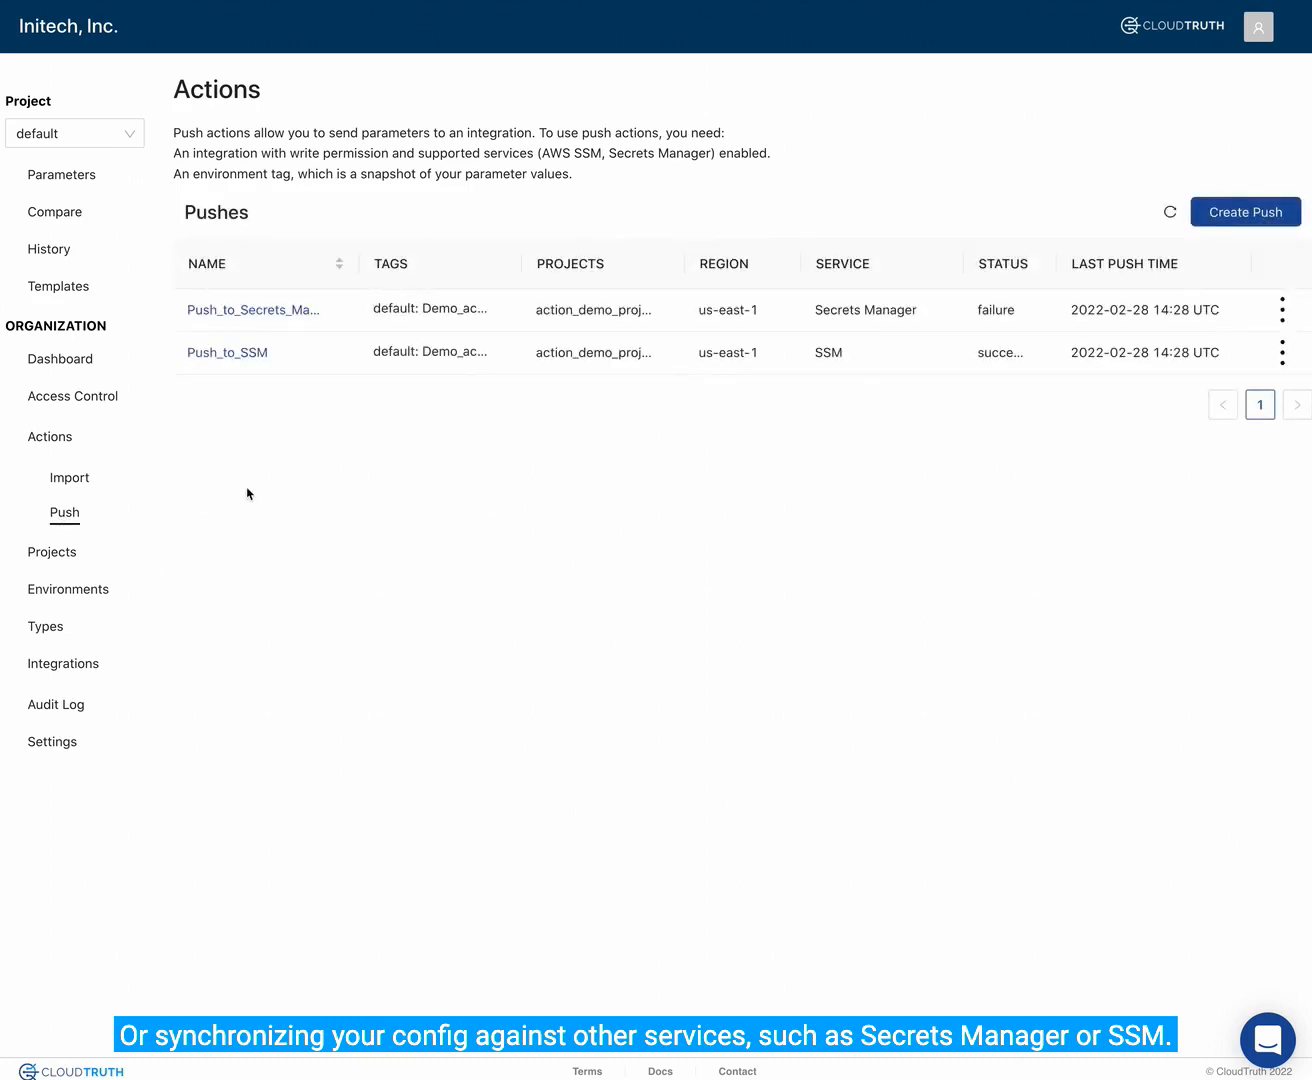
# - Review the organization's user directory and the roles given to users and service accounts
pyautogui.click(86, 397)
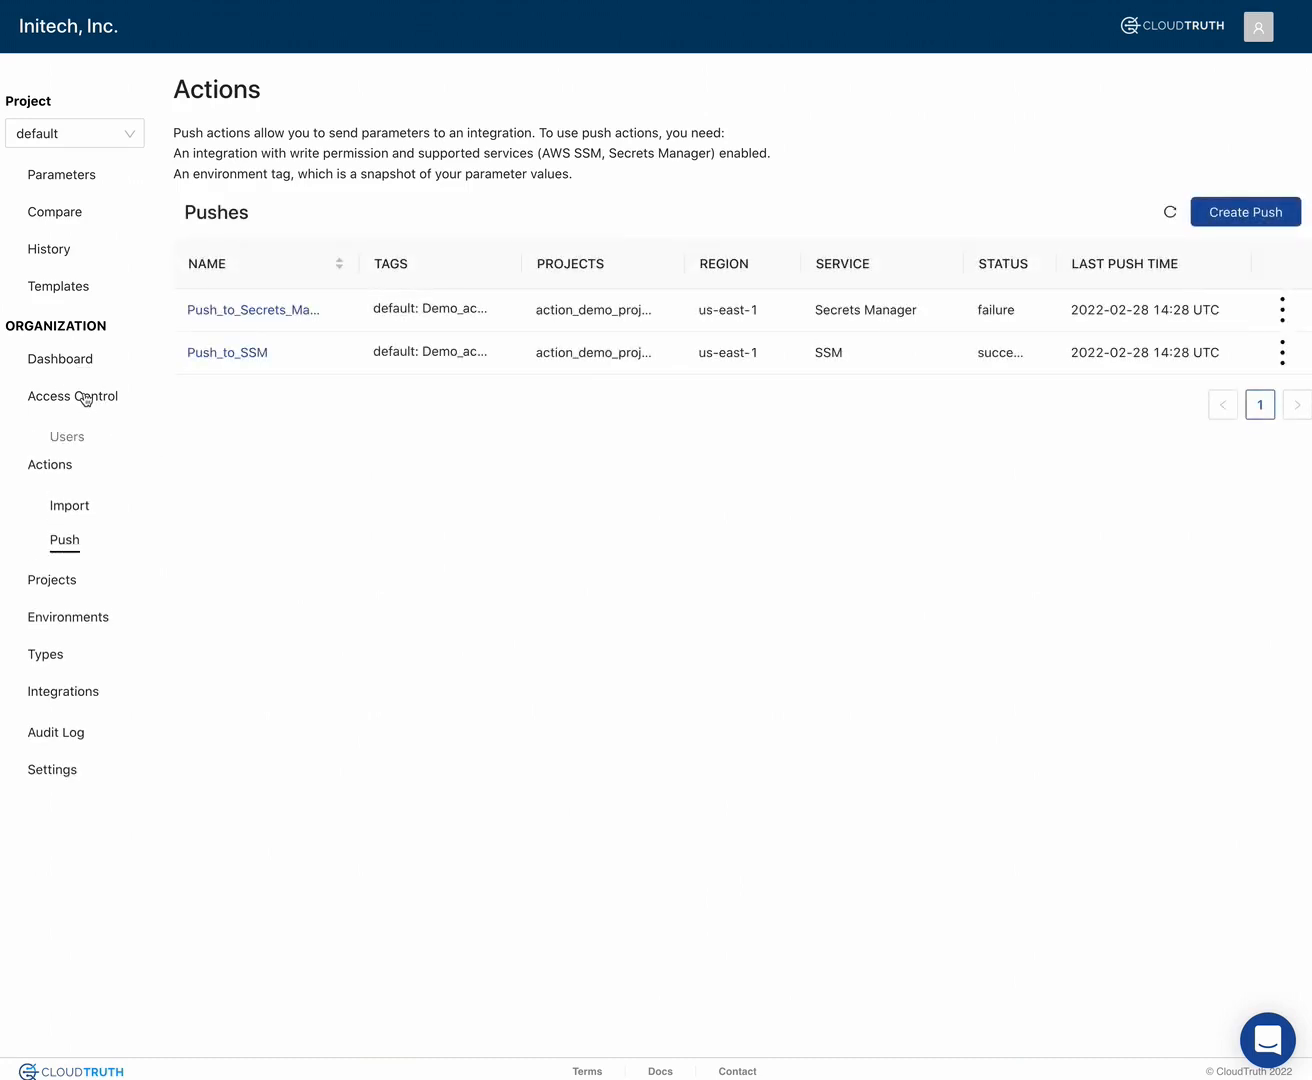
pyautogui.click(62, 440)
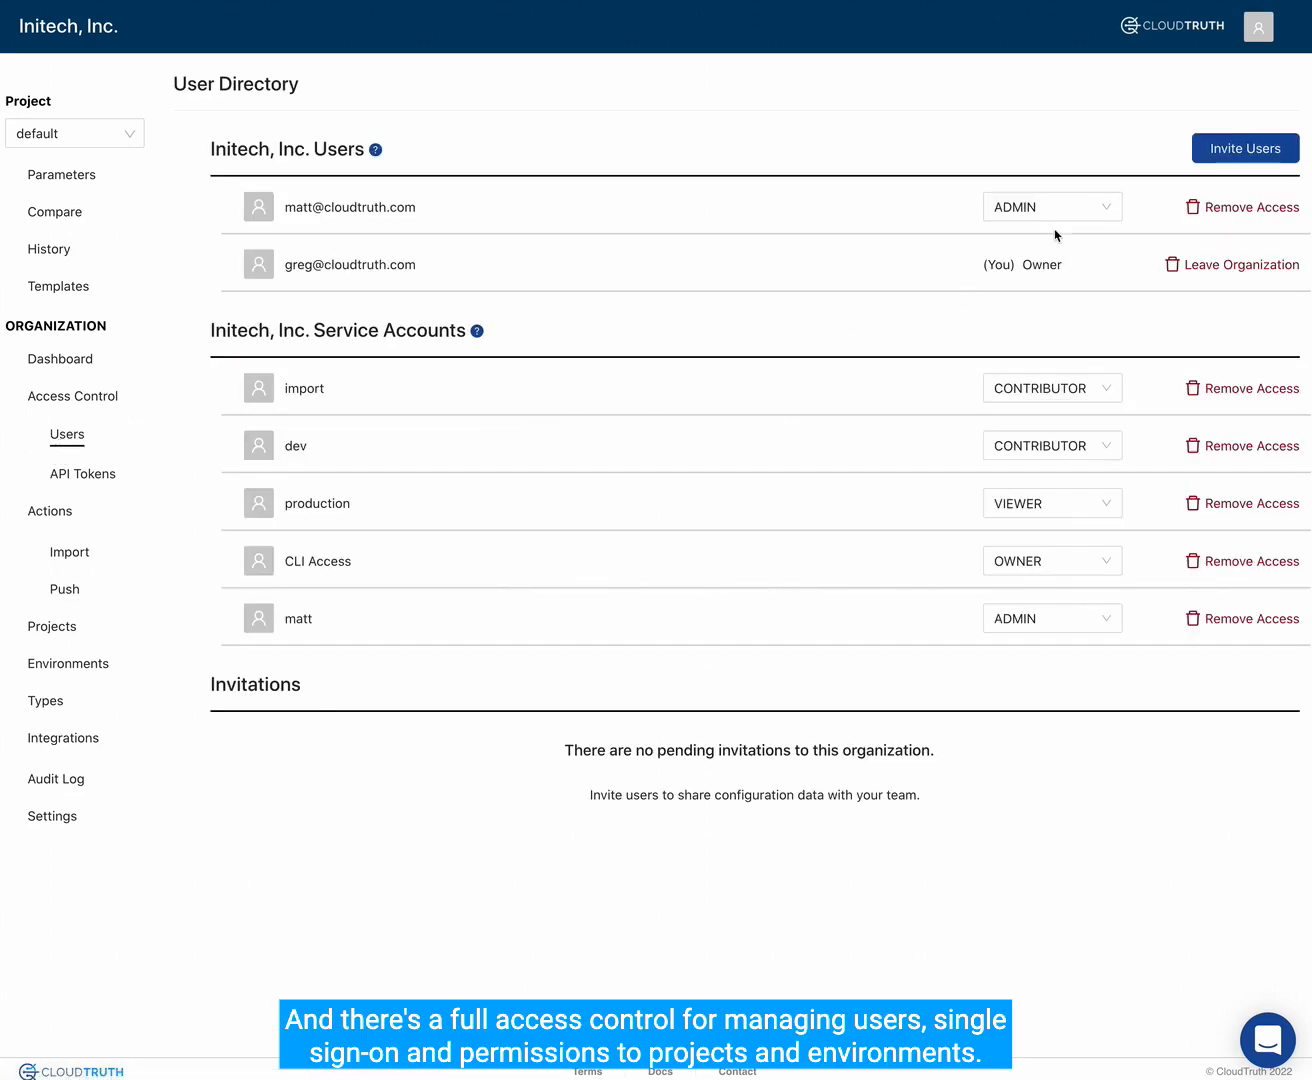